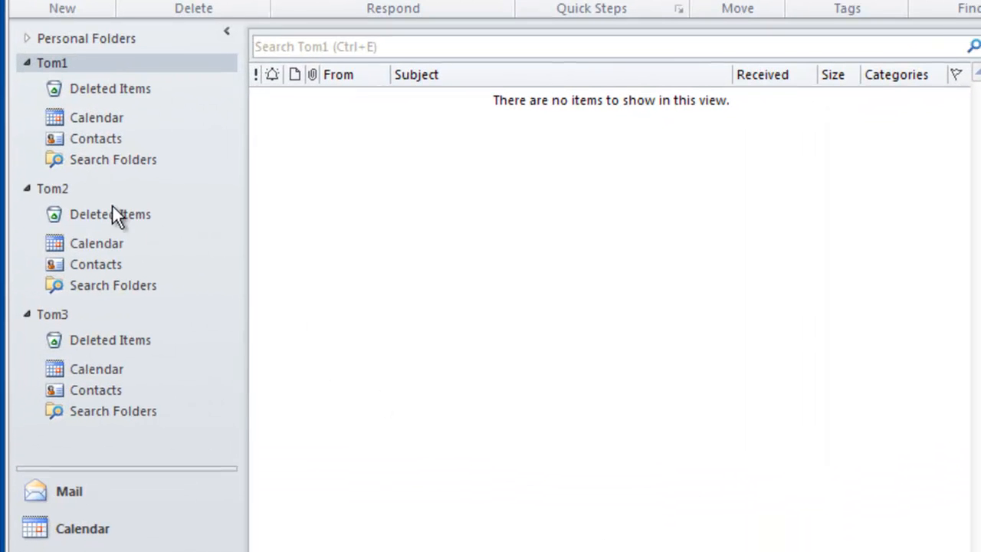
Step: Look through the Tom1, Tom2 and Tom3 data files, including Tom1's contacts and calendar folders
click(46, 189)
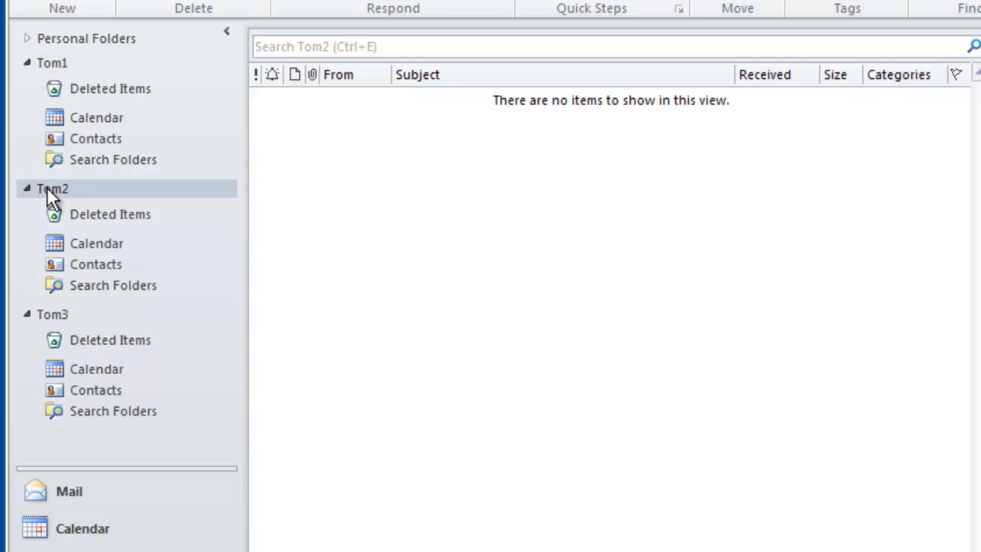
click(49, 311)
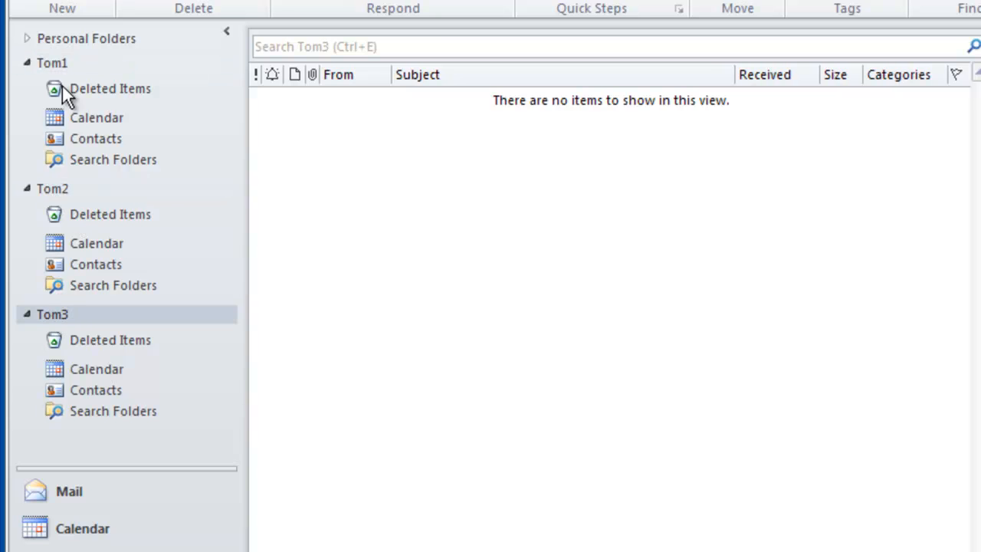
click(53, 64)
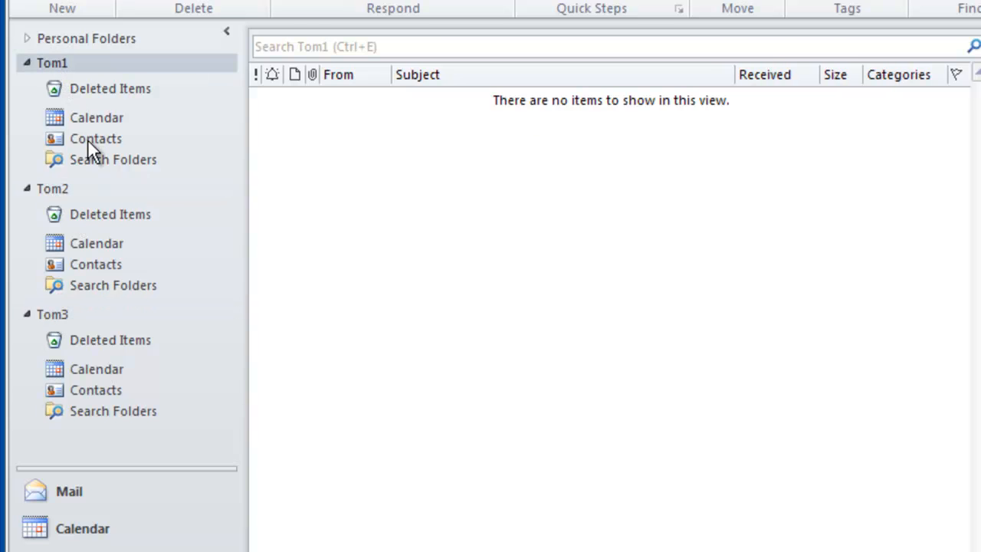
click(87, 138)
click(100, 117)
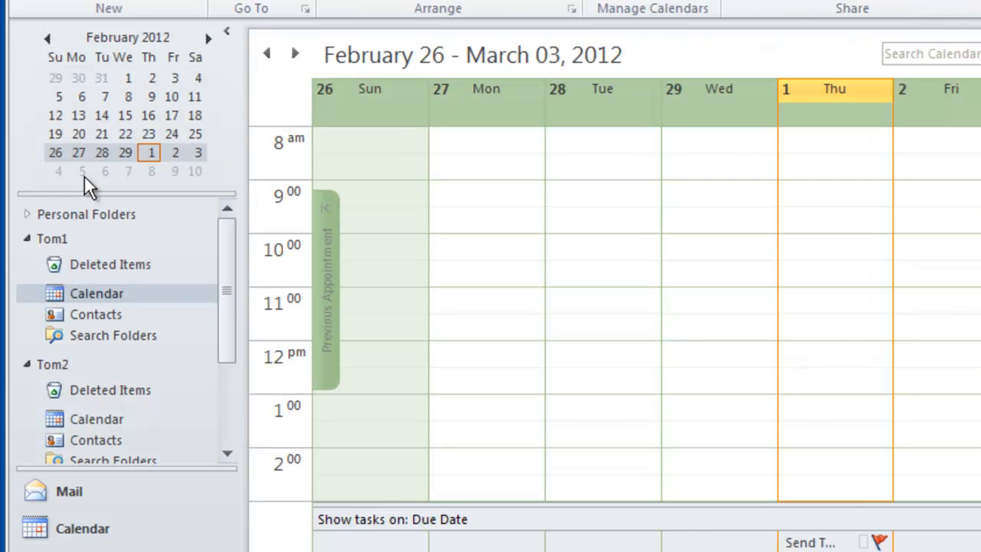
click(55, 239)
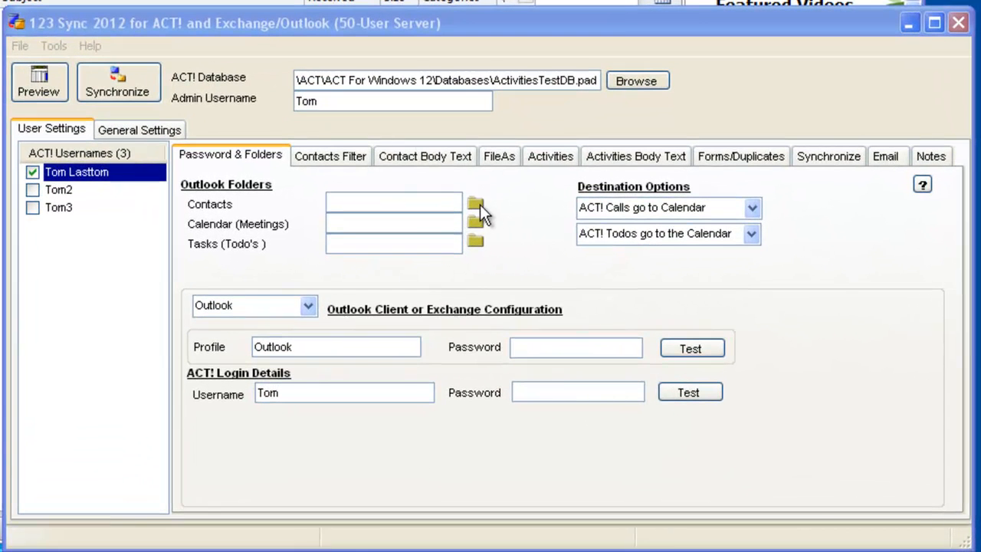
Step: Assign the Contacts folder of the Tom1 data file as the first ACT! user's Outlook contacts folder
click(475, 205)
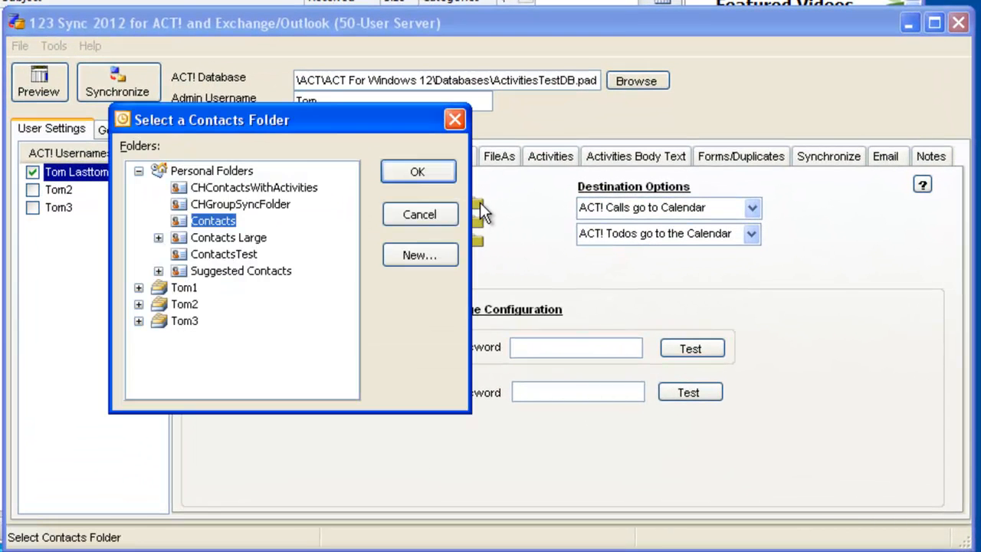
click(139, 287)
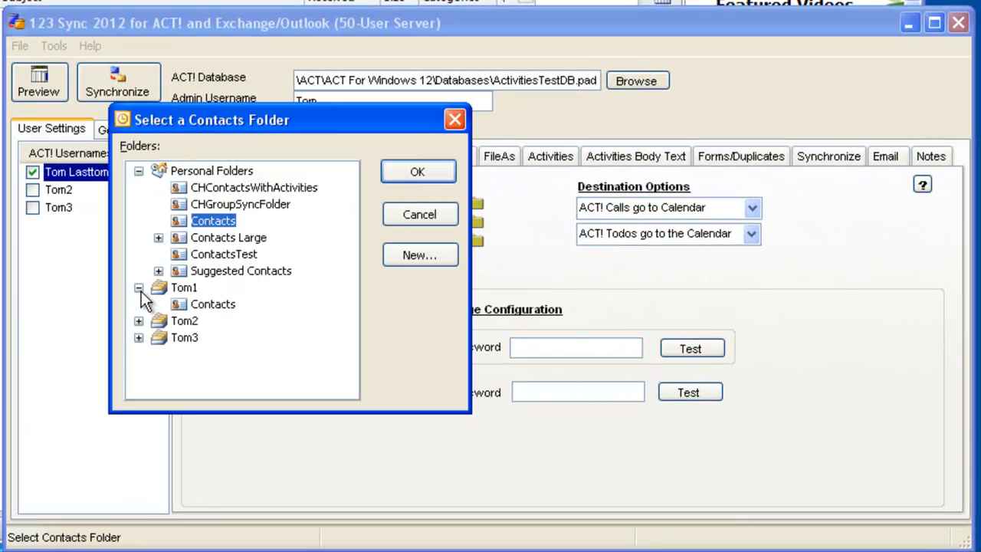
click(208, 304)
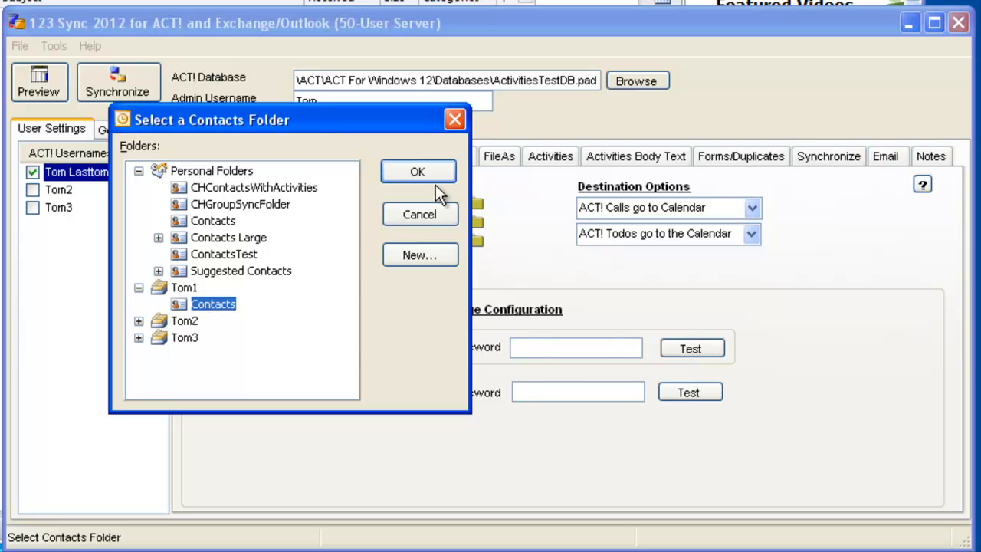
click(417, 171)
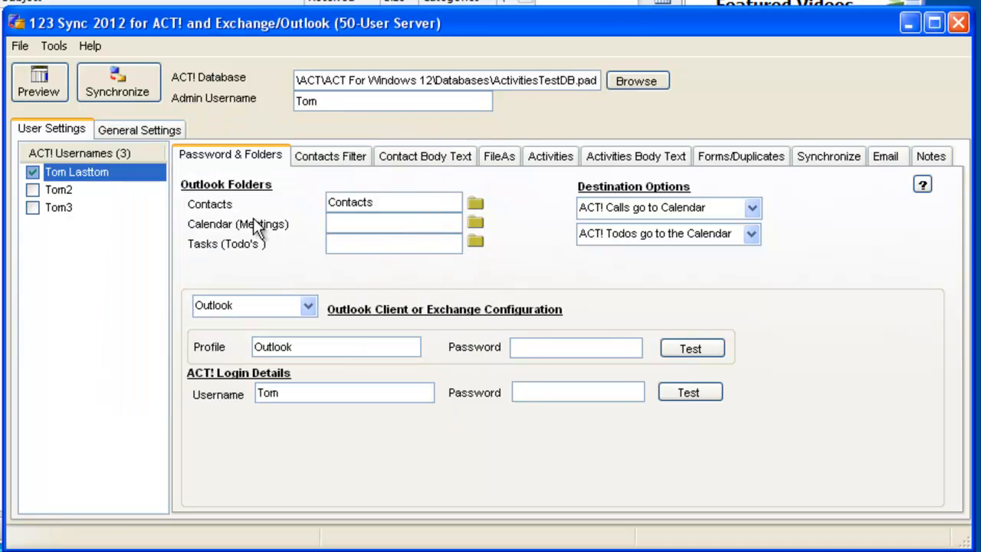
Step: Assign the Calendar folder of the Tom1 data file as the first ACT! user's Outlook calendar for meetings
click(474, 221)
click(139, 239)
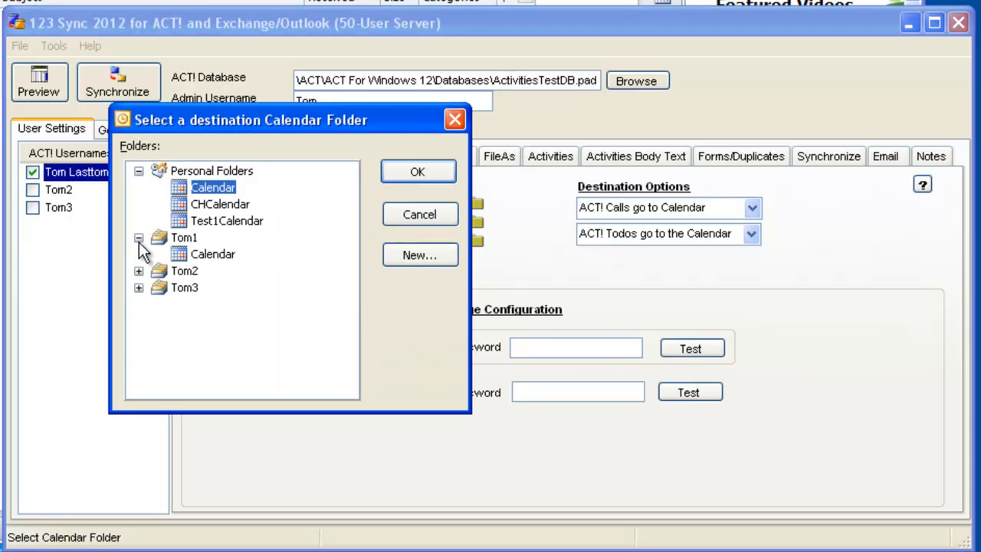
click(196, 254)
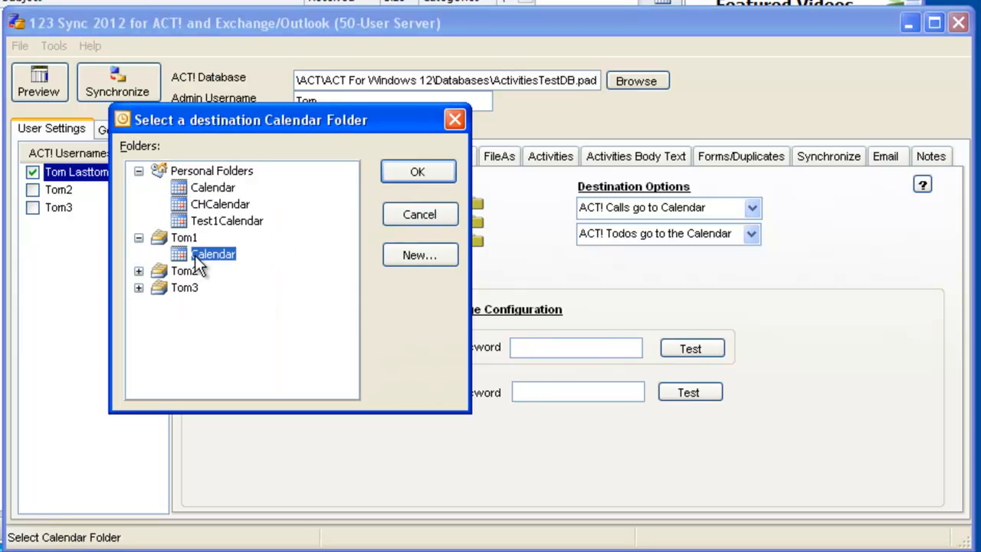
click(417, 175)
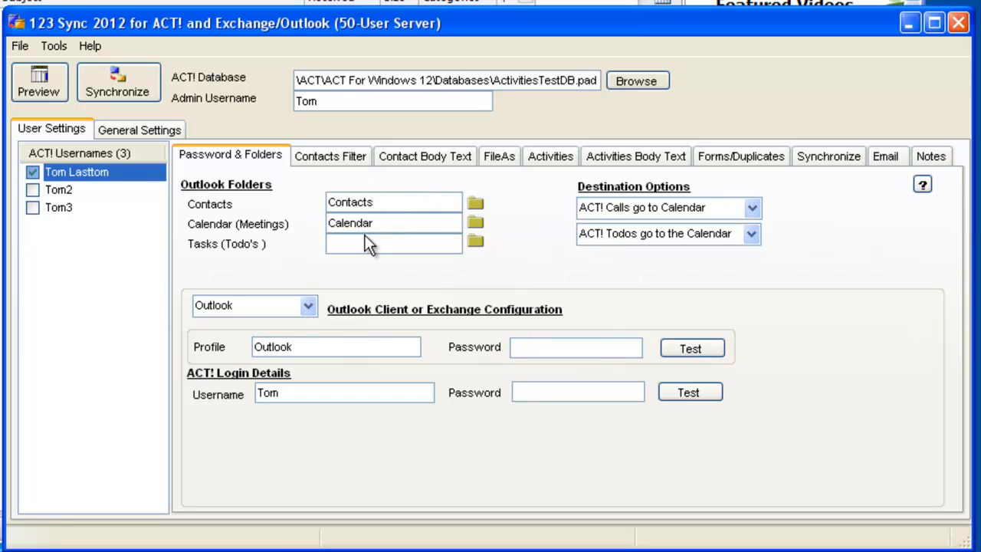
Step: Review the first user's contact filter, body text, activities, forms/duplicates, and contact and calendar synchronization settings
click(356, 160)
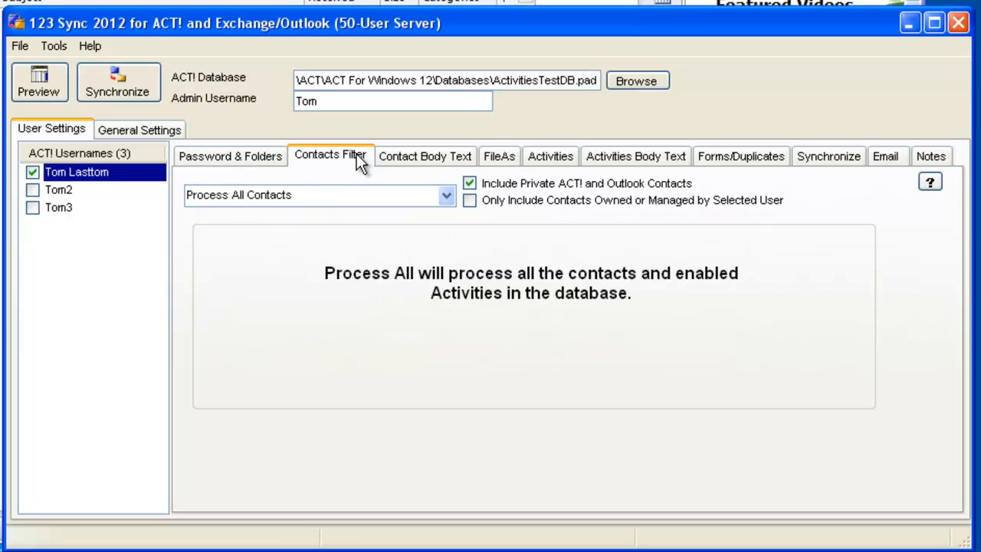
click(470, 159)
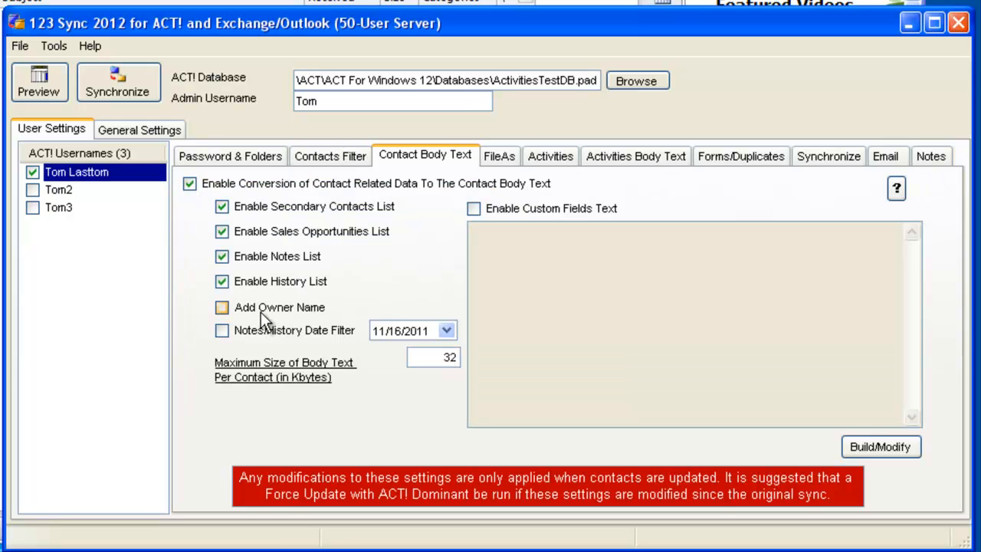
click(572, 158)
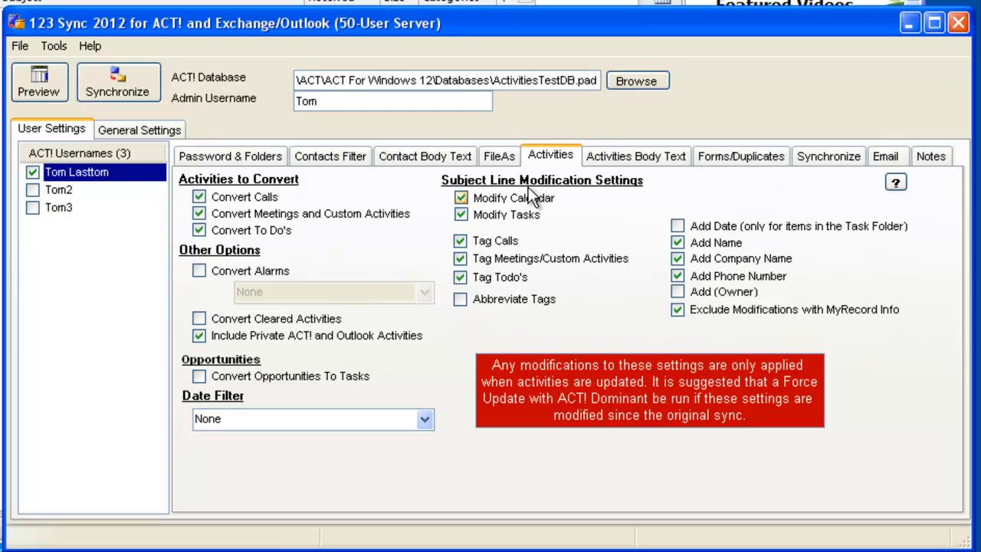
click(639, 156)
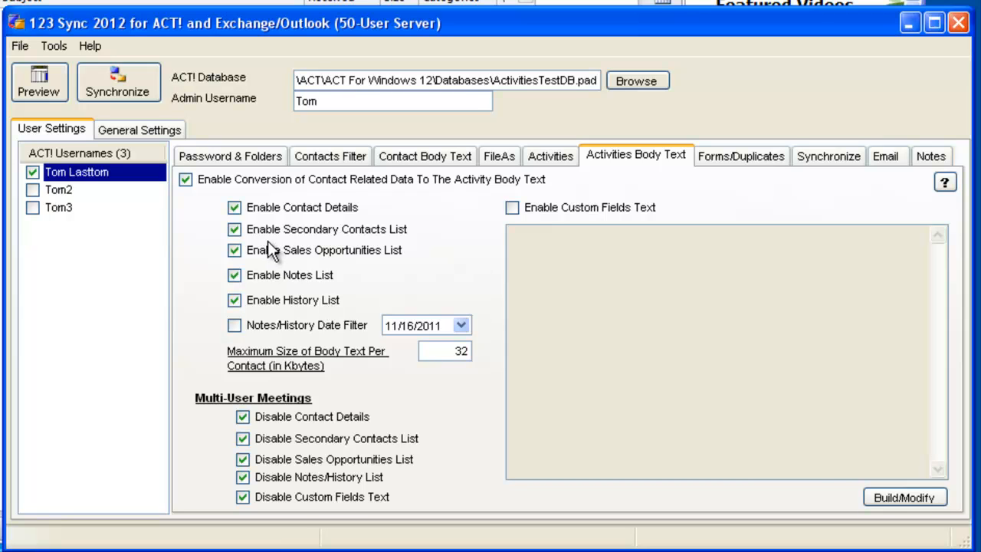
click(771, 161)
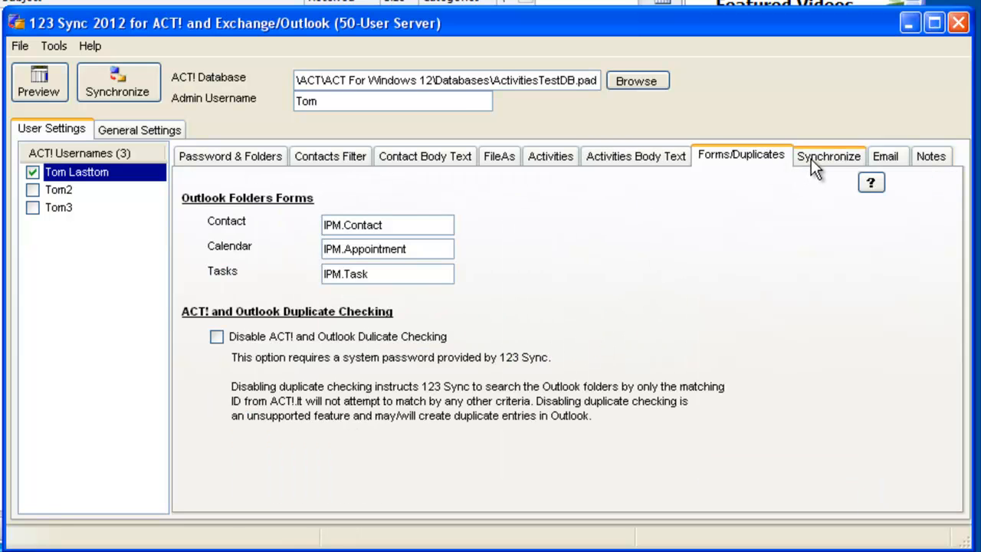
click(811, 160)
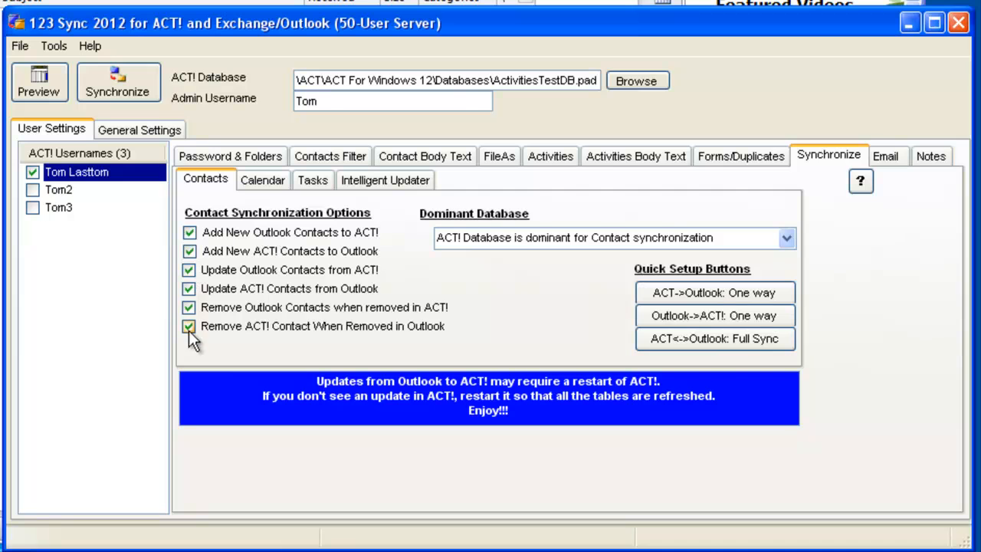
click(273, 181)
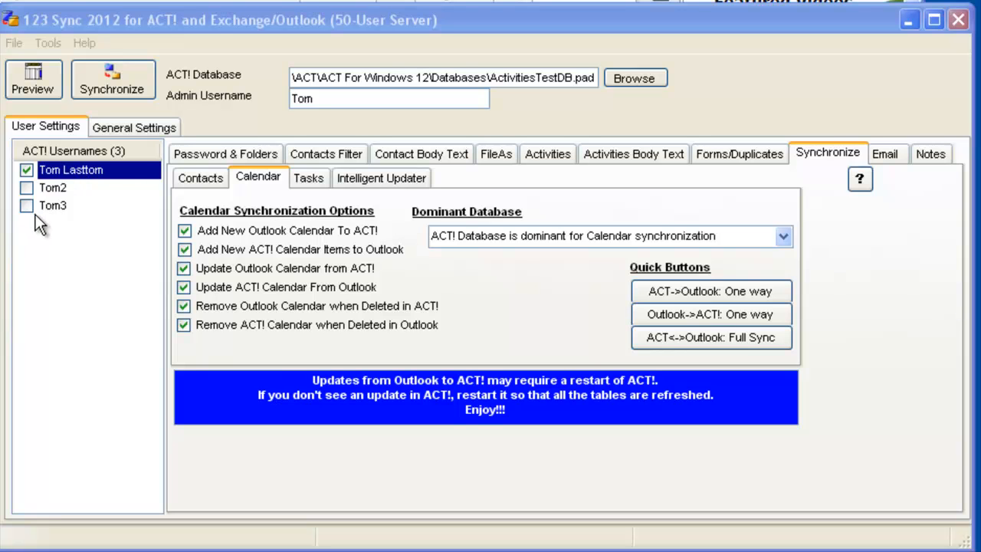
Step: Synchronize the enabled ACT! user with Outlook and read through the synchronization status log to its end
click(130, 80)
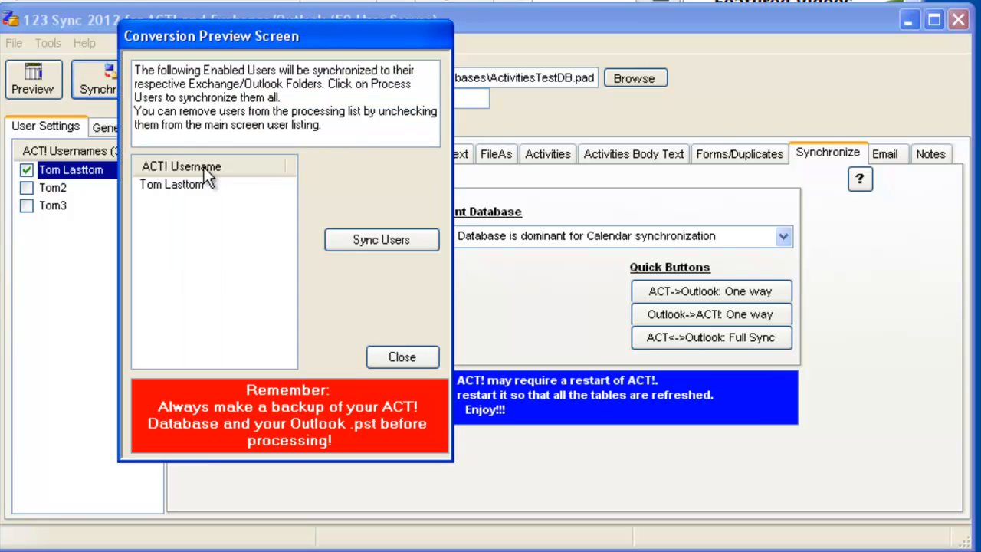
click(352, 245)
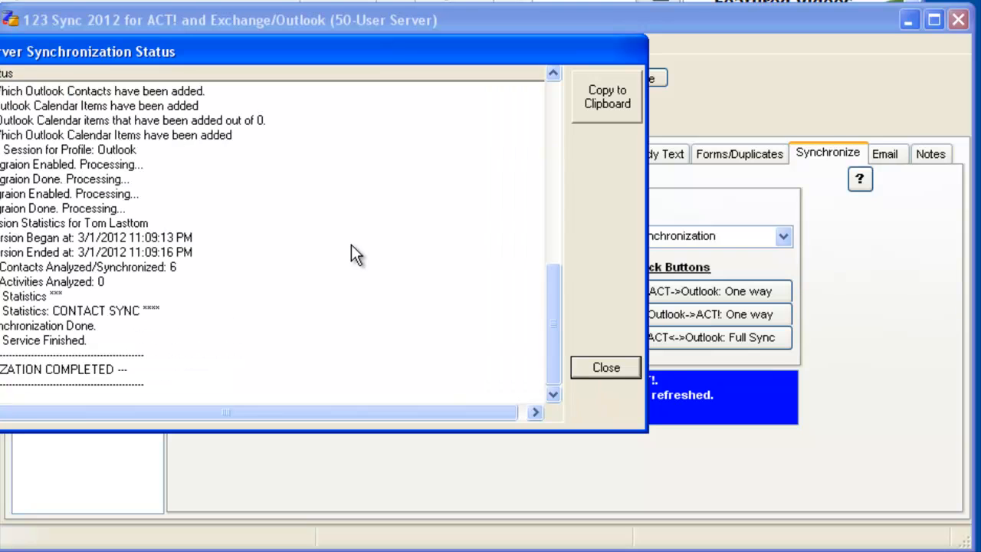
drag(554, 306, 567, 351)
drag(549, 342, 568, 384)
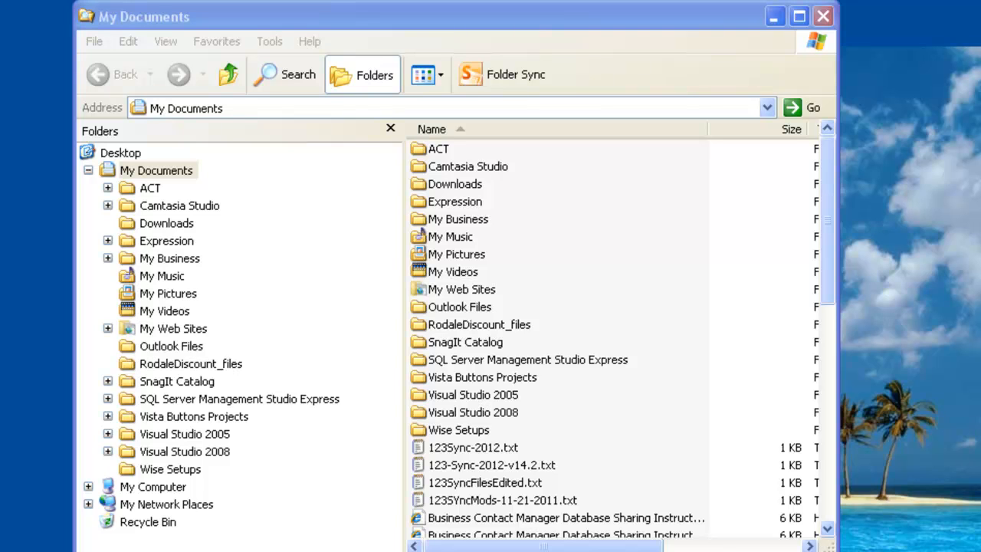
Step: Open the folder C:\Program Files\123-sync-2012 in the file explorer
click(85, 487)
click(88, 487)
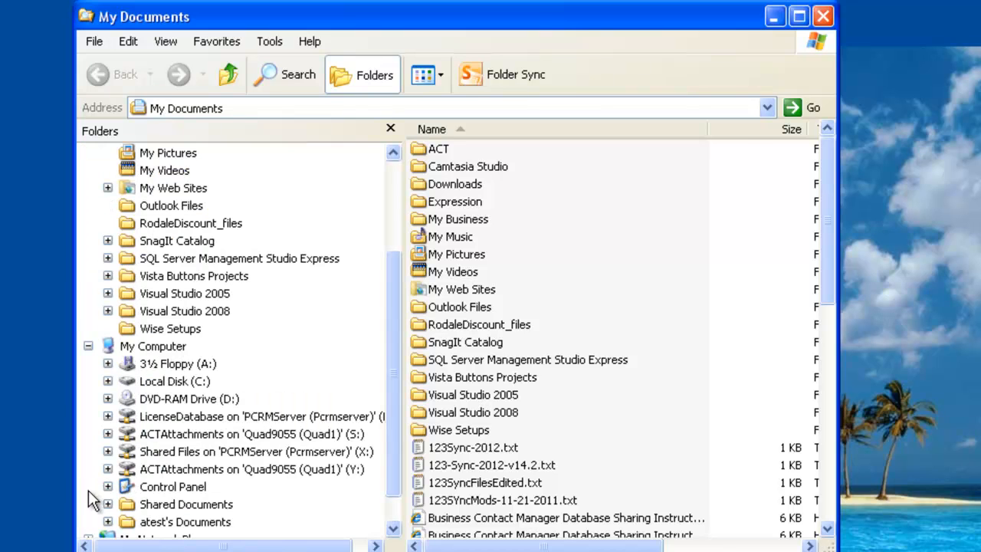
click(176, 382)
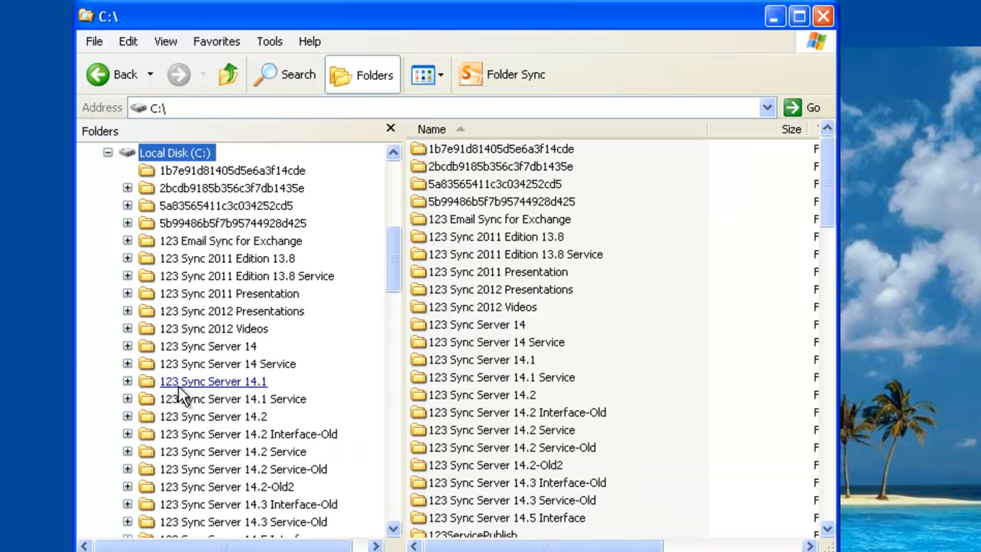
drag(390, 258, 376, 445)
click(187, 312)
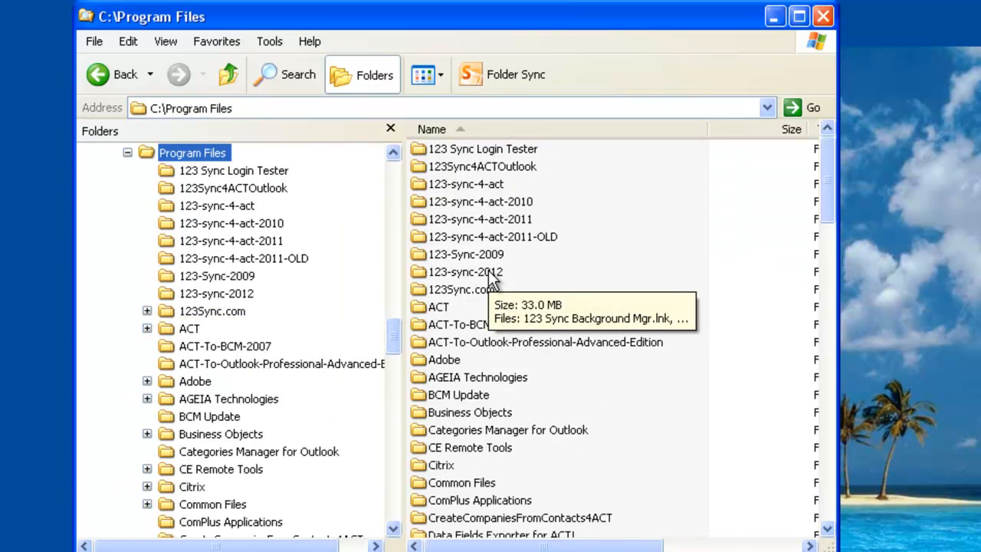
double_click(492, 281)
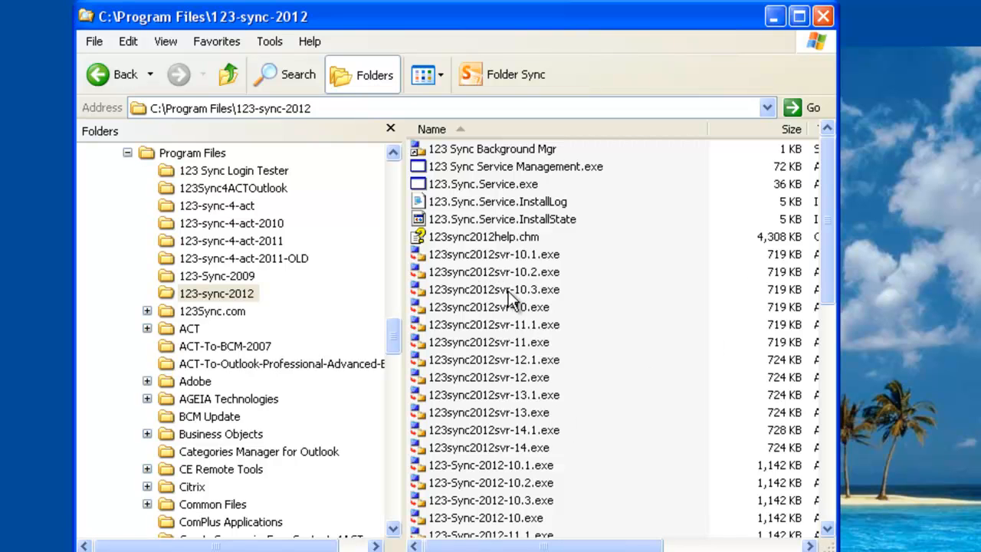
Step: Create a shortcut to 123sync2012svr-14.1.exe and move it onto the desktop
click(432, 272)
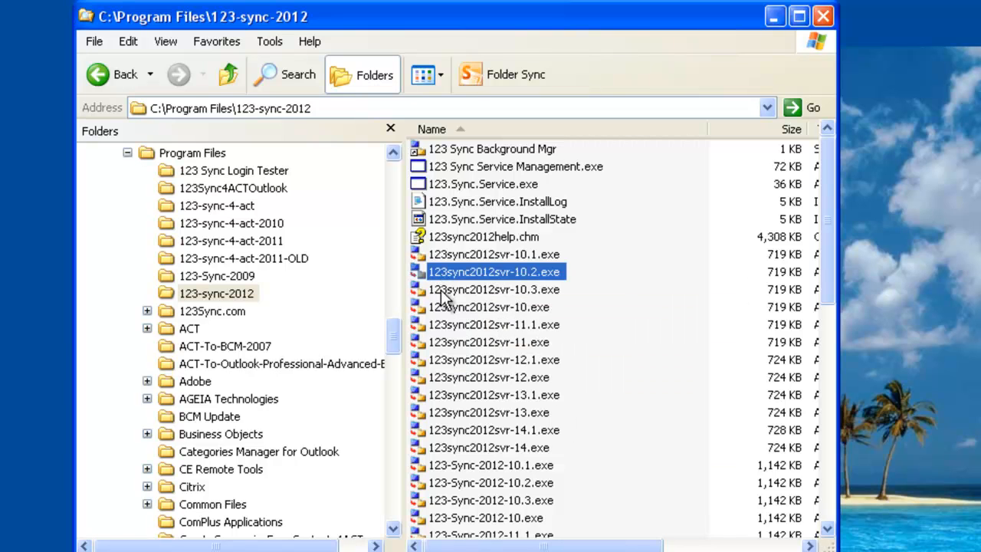
click(442, 291)
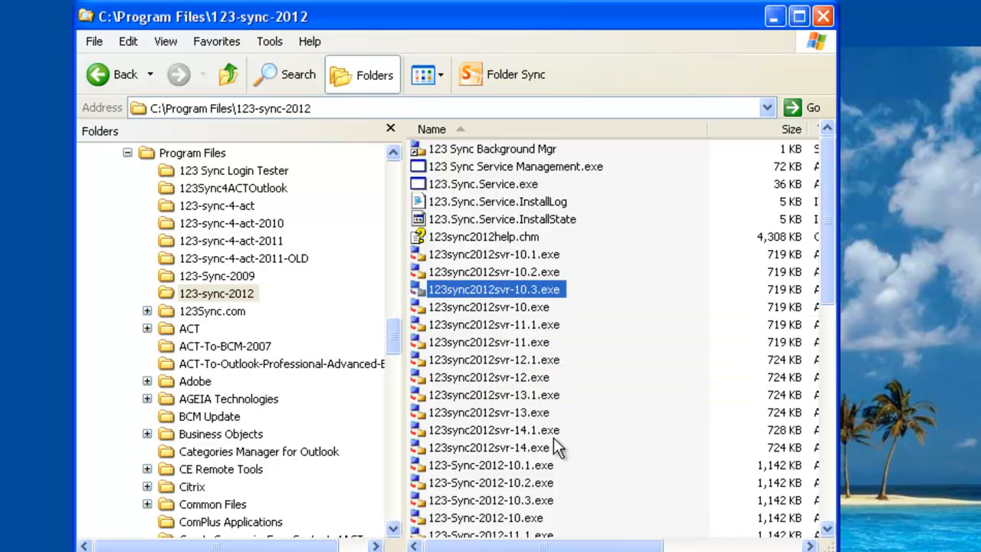
click(512, 429)
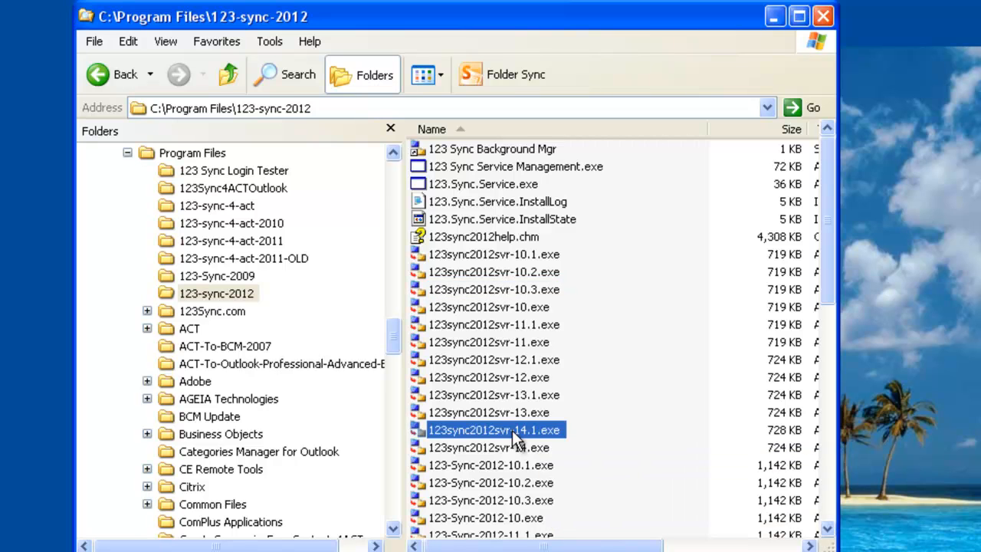
right_click(512, 429)
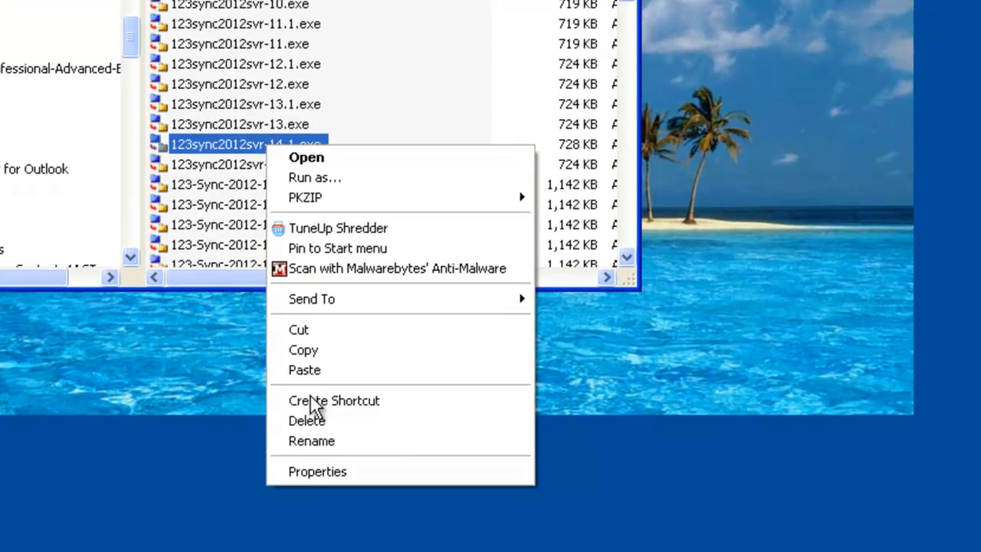
click(314, 401)
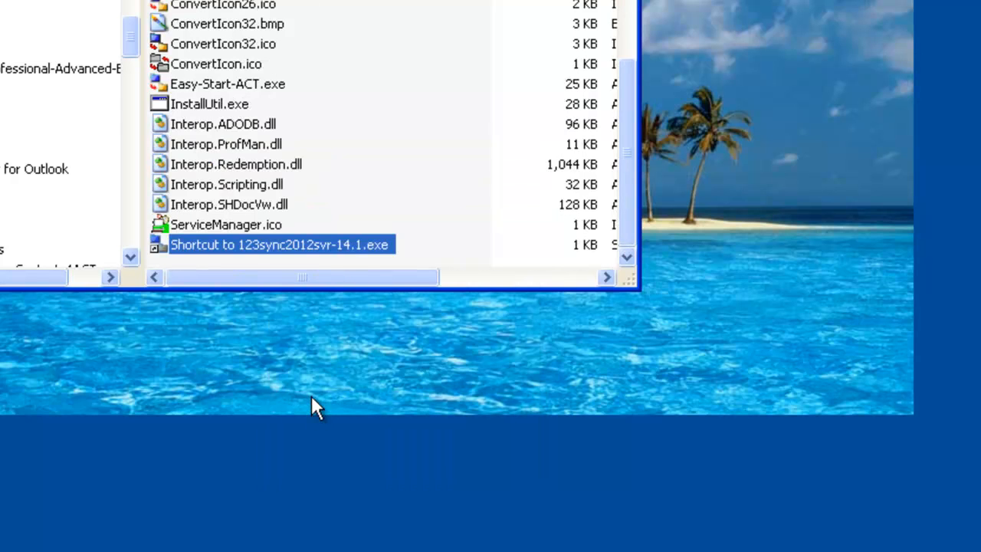
drag(215, 244, 183, 452)
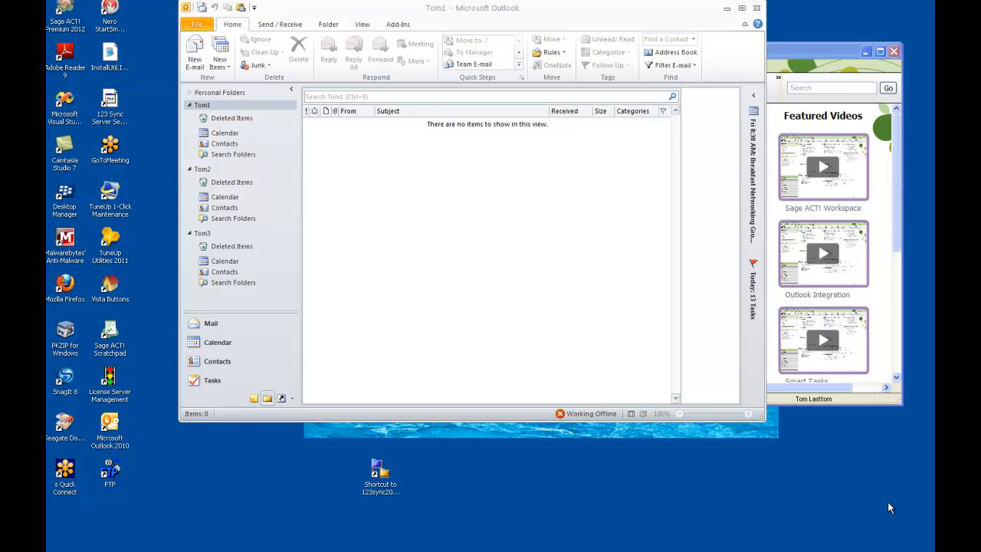
Step: Append the parameters "-I" "-P" to the target command line of the desktop shortcut to 123sync2012svr-14.1.exe and save its properties
click(386, 485)
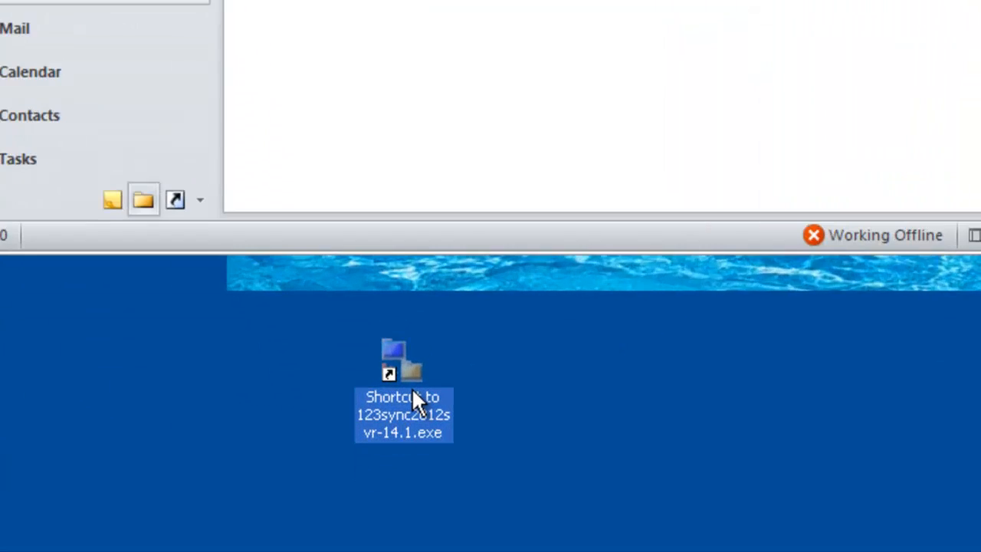
right_click(413, 393)
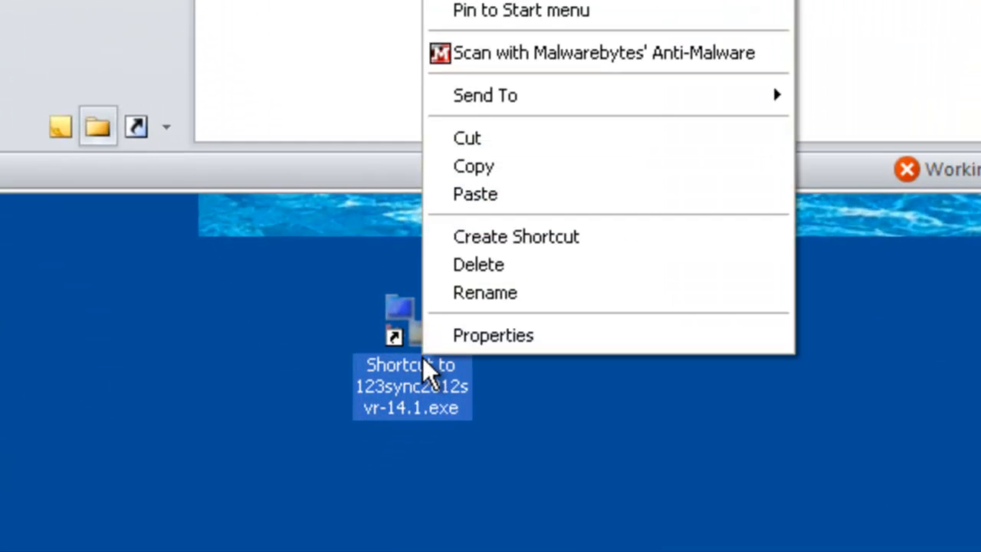
click(459, 335)
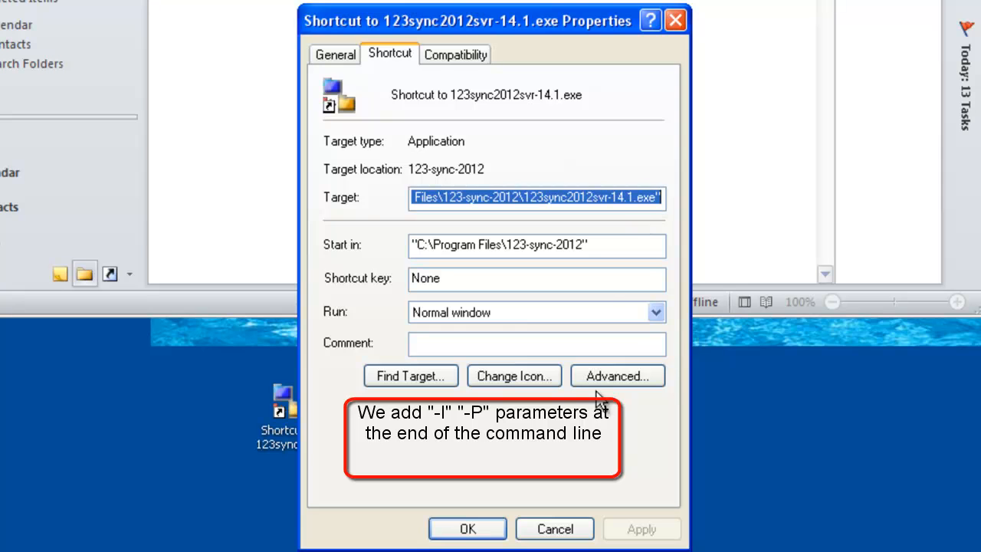
click(645, 199)
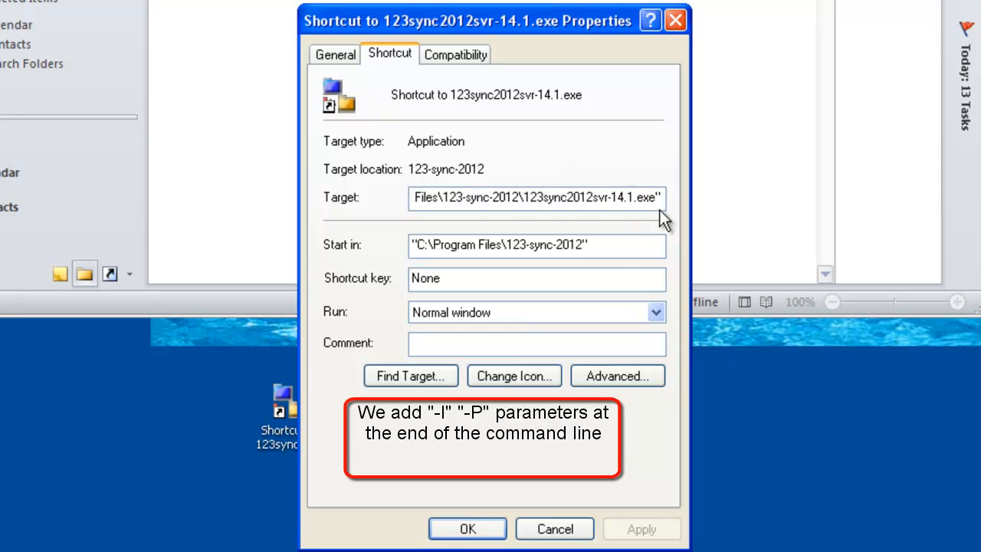
text(")
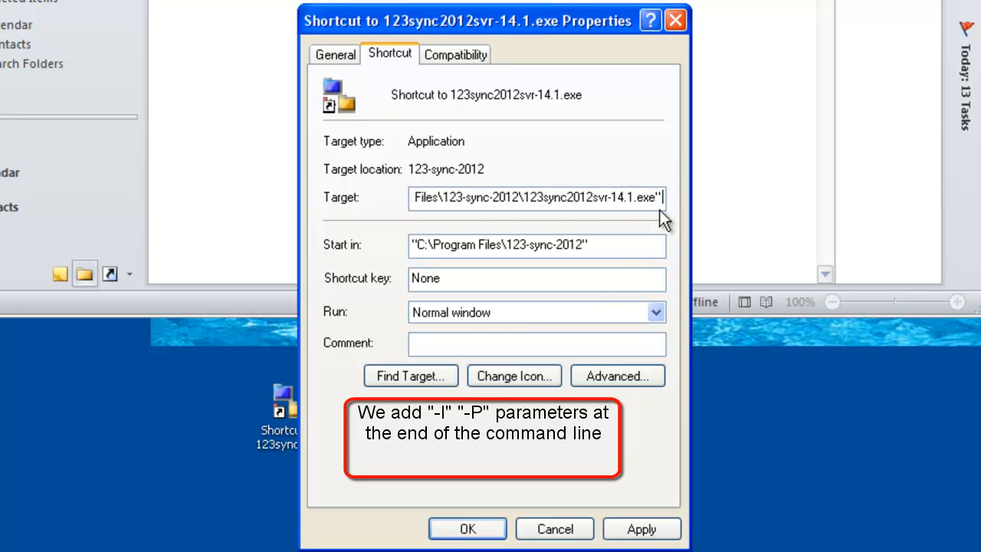
text(-I")
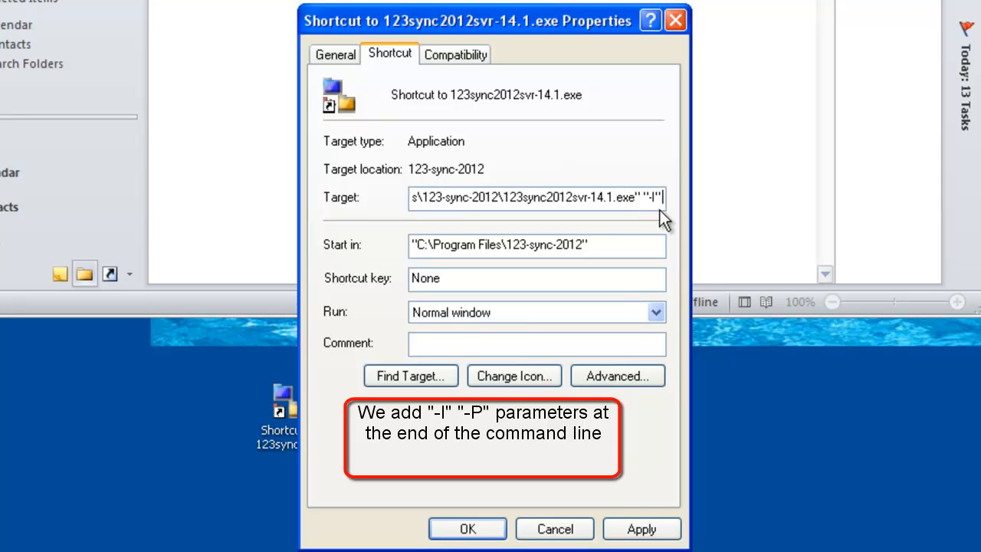
text( "-)
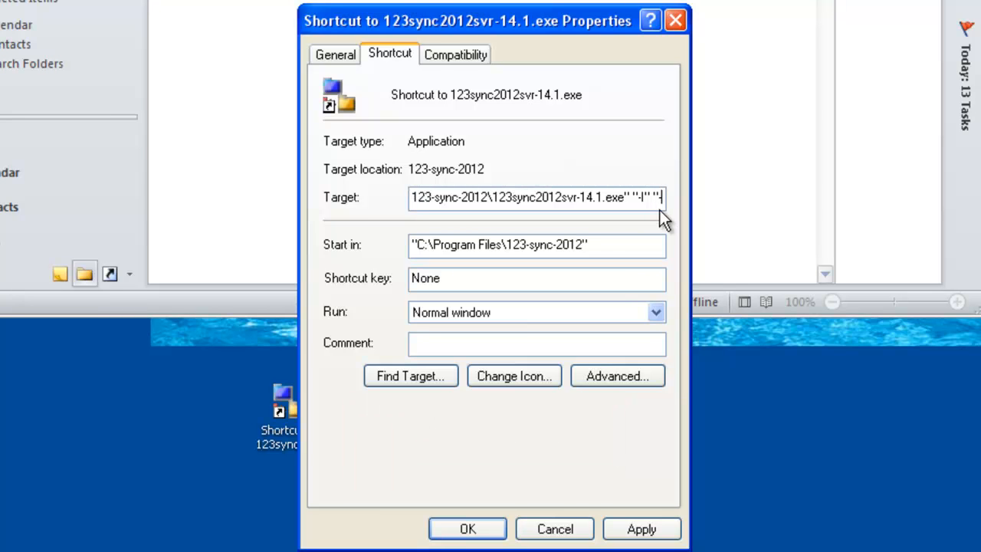
text(P)
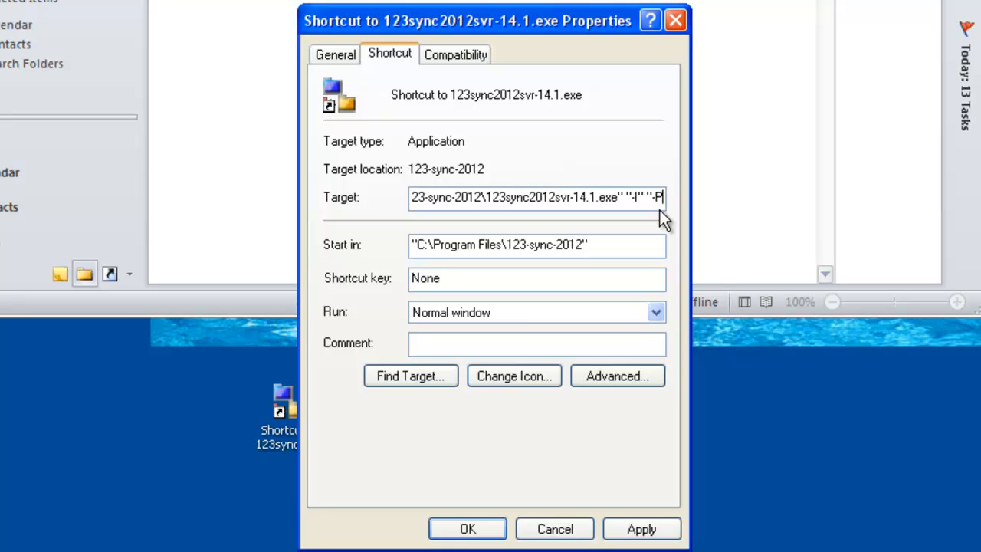
text(")
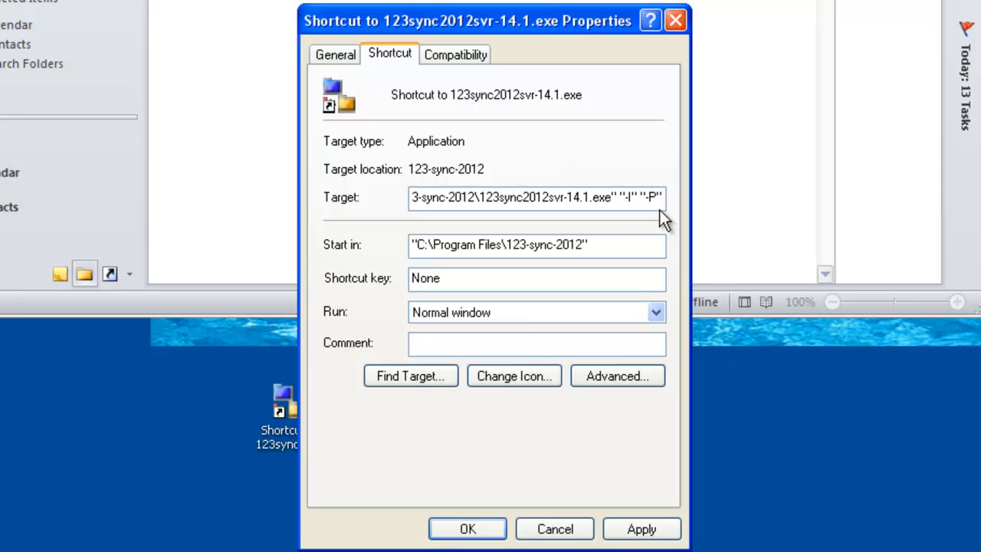
click(648, 535)
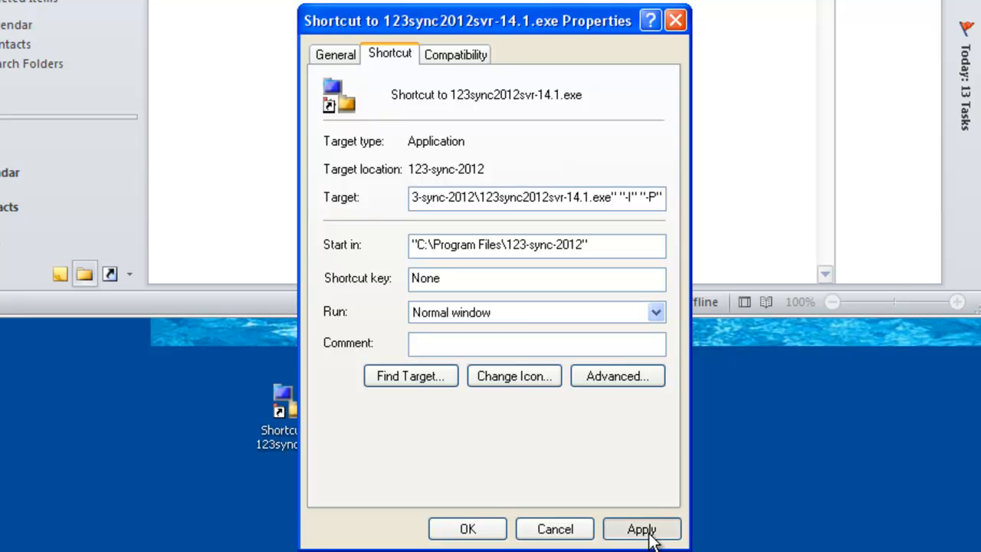
click(464, 529)
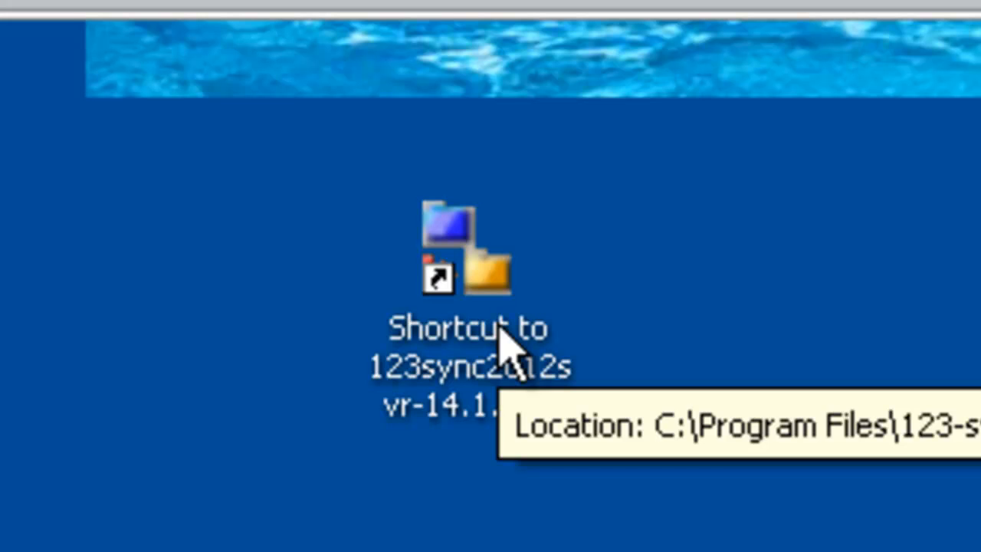
Step: Rename the desktop shortcut to 123 Sync and move it to a free desktop spot above the ACT! window
click(458, 323)
right_click(461, 327)
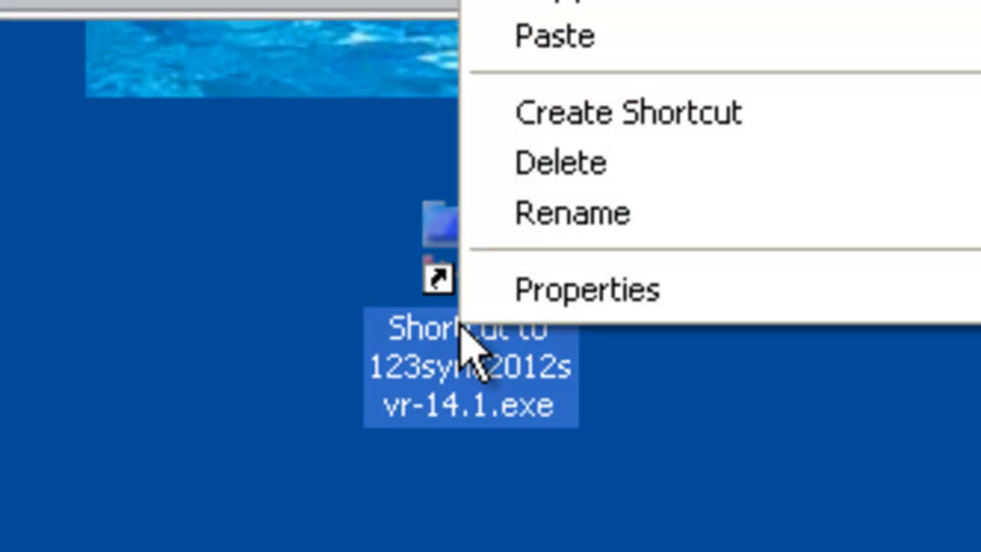
click(554, 214)
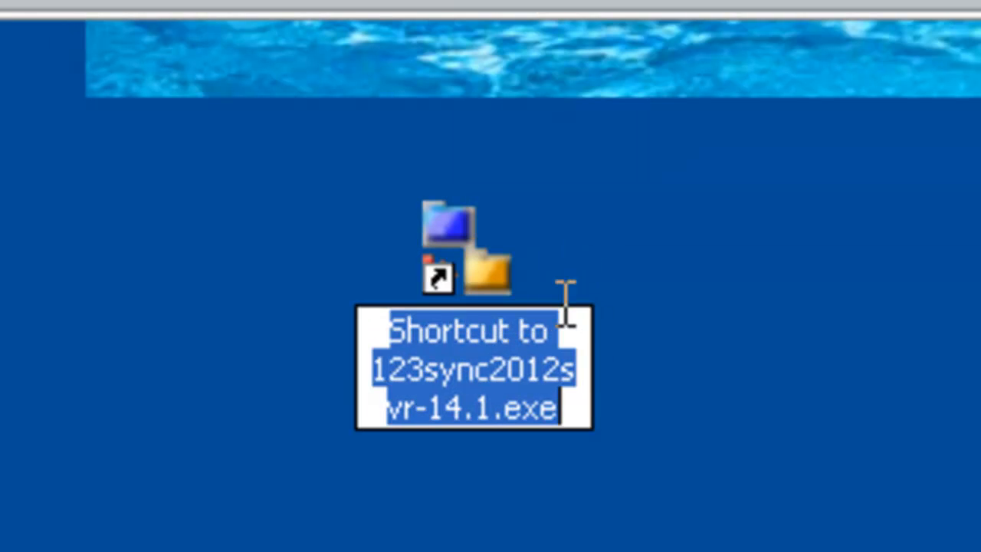
text(123 Sync)
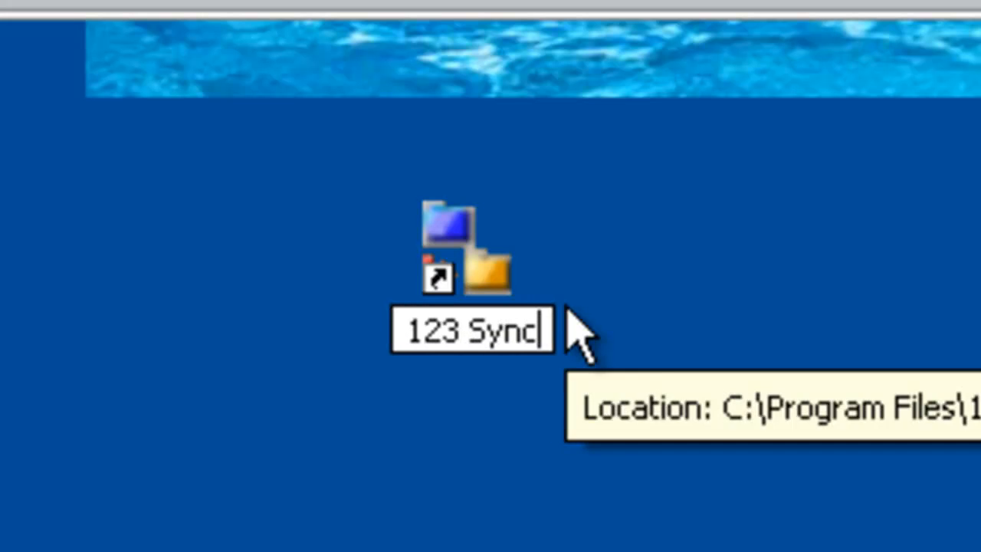
click(634, 329)
click(453, 280)
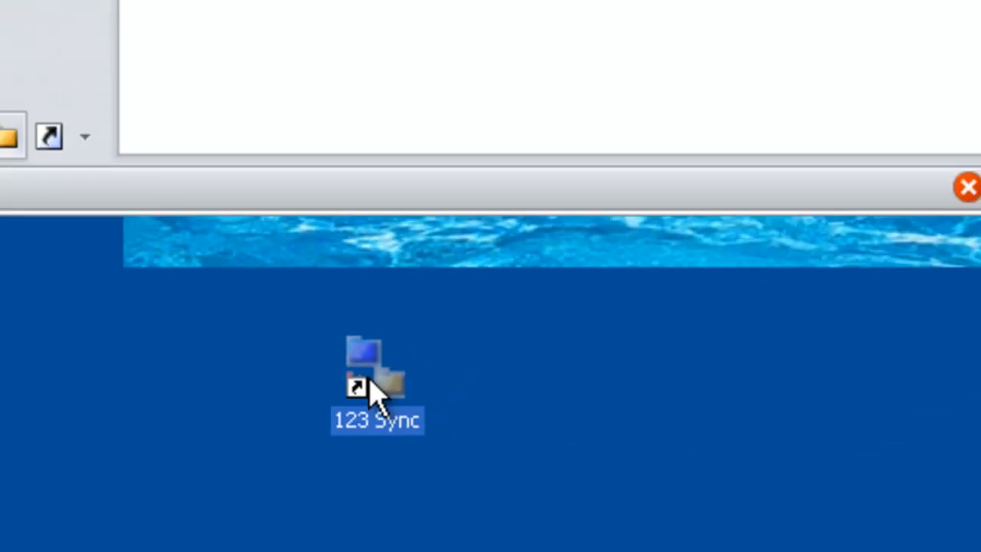
drag(370, 389, 818, 23)
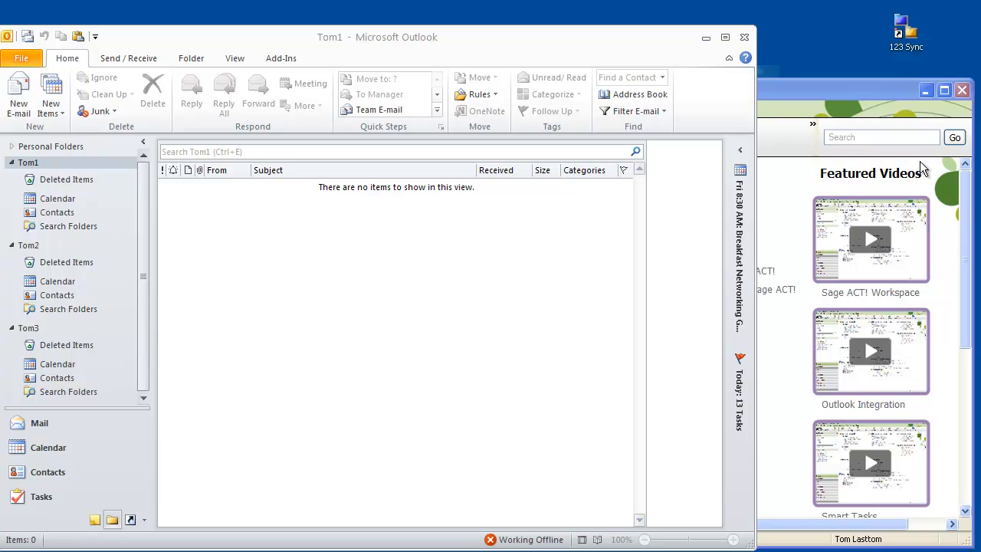
Step: Run a synchronization from the 123 Sync desktop shortcut and close its status log
click(904, 35)
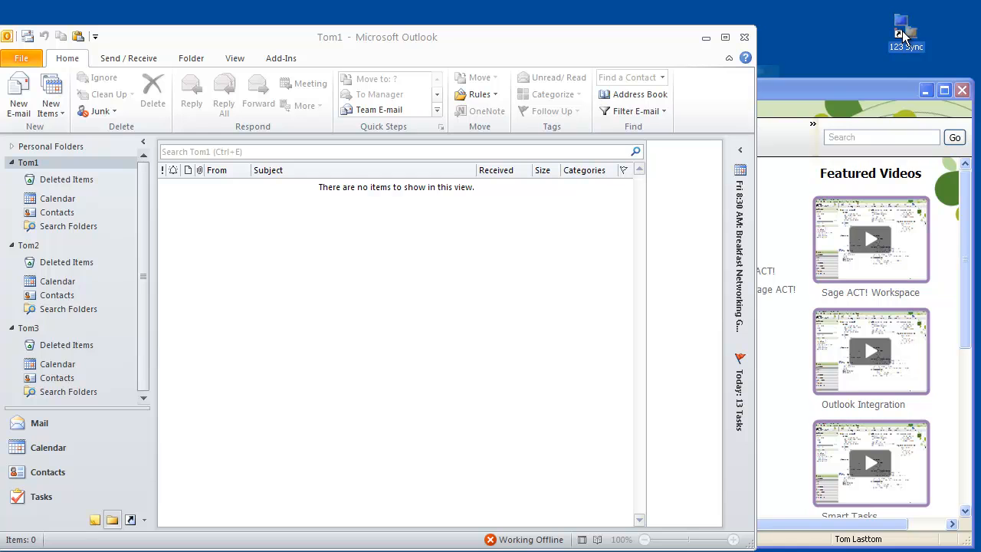
double_click(904, 35)
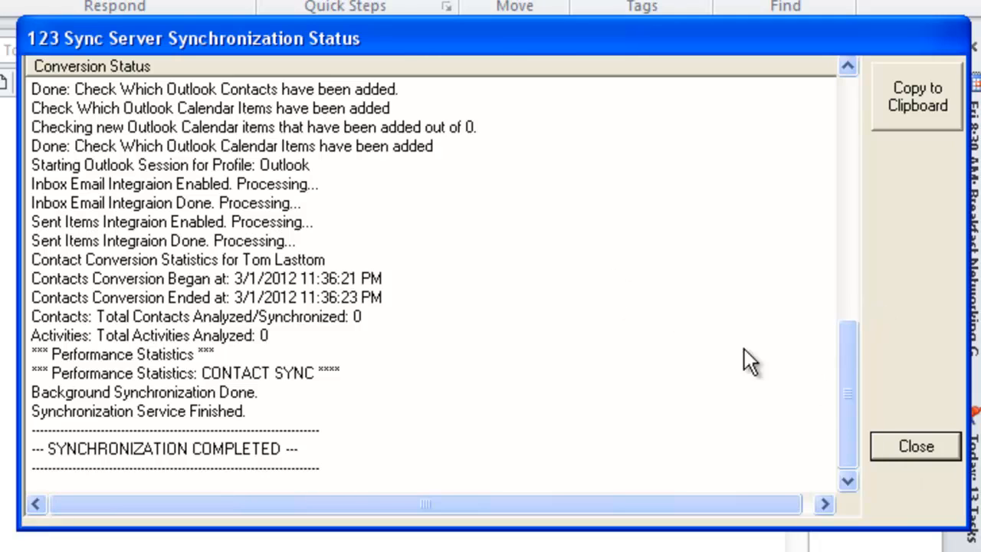
drag(843, 398, 871, 413)
click(898, 446)
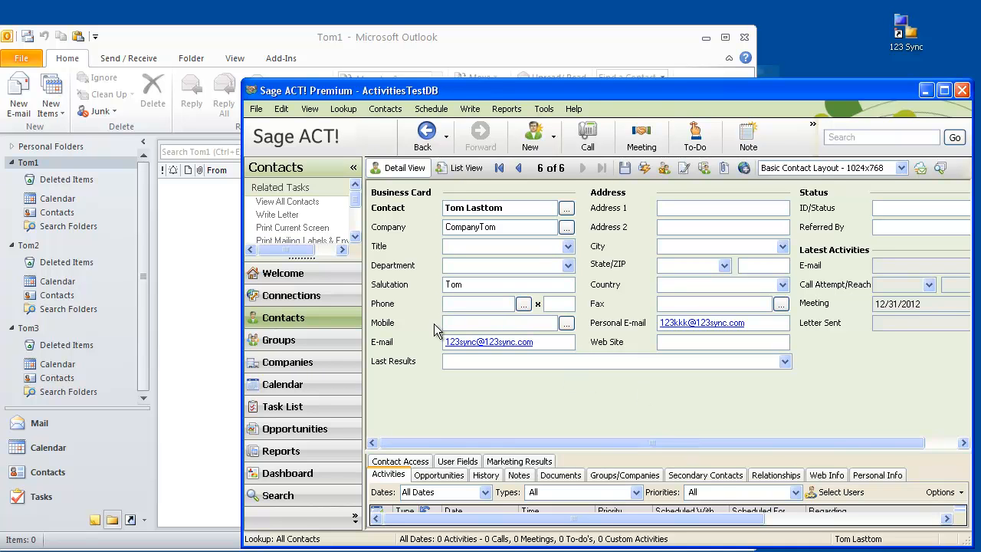
Step: Schedule a call in the ACT! calendar for Friday, March 2, 2012 at 11:00 AM, regarding a May 2 meeting with the contact
click(305, 390)
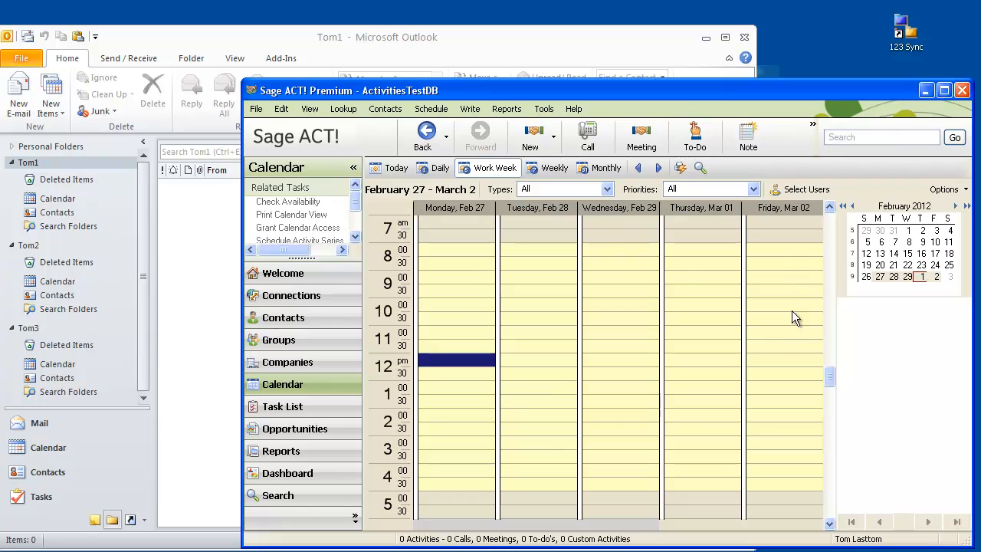
click(790, 333)
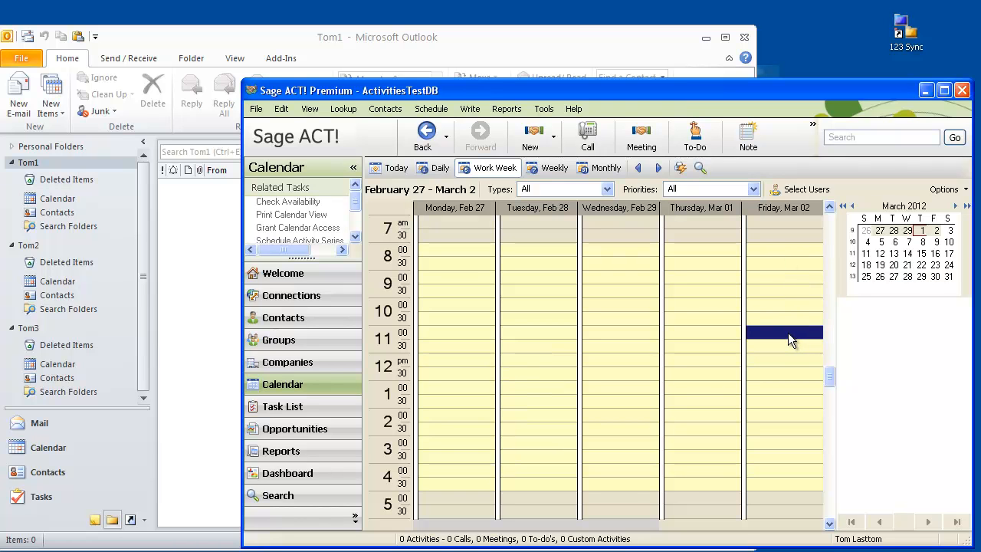
right_click(789, 334)
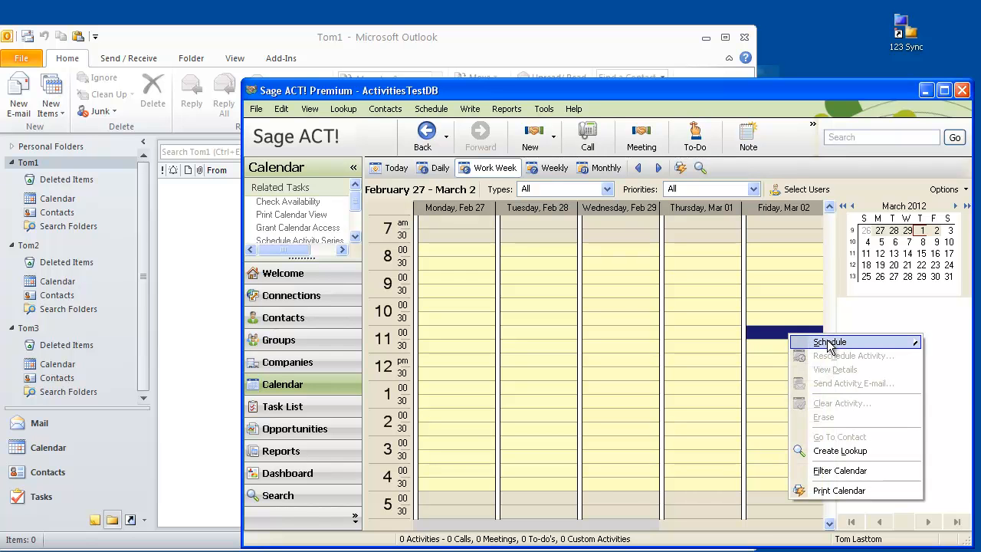
mouse_move(827, 345)
click(950, 342)
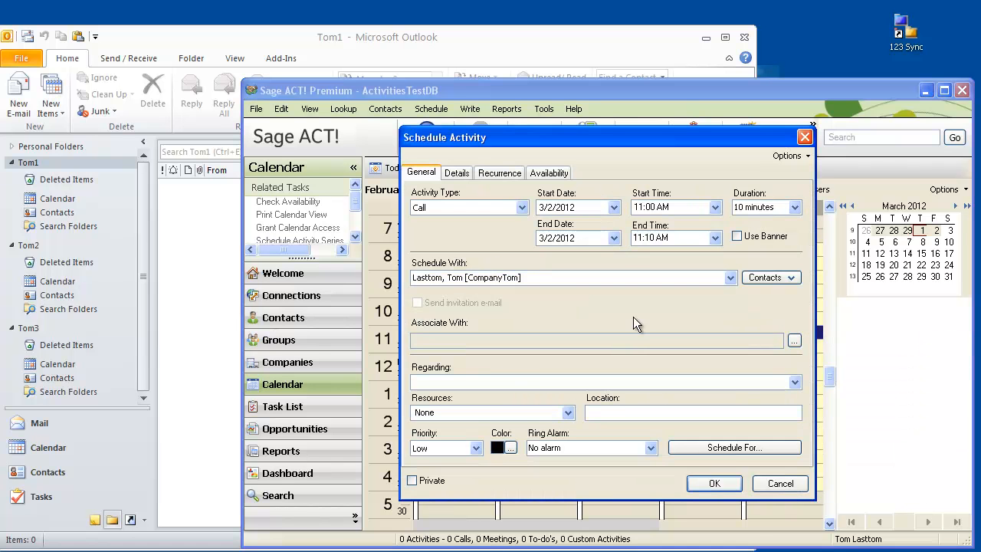
click(528, 382)
text(Meeting May 2 with Tom)
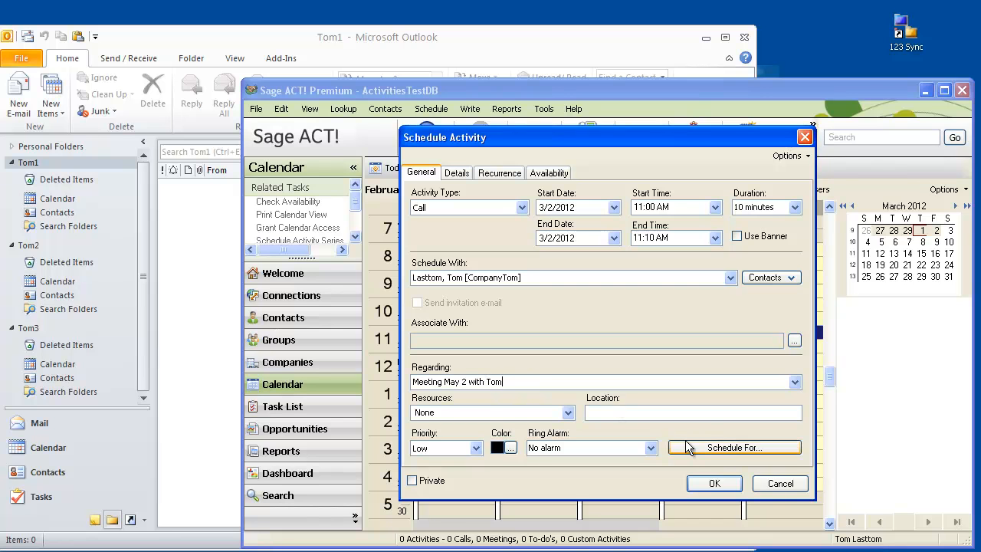
click(711, 483)
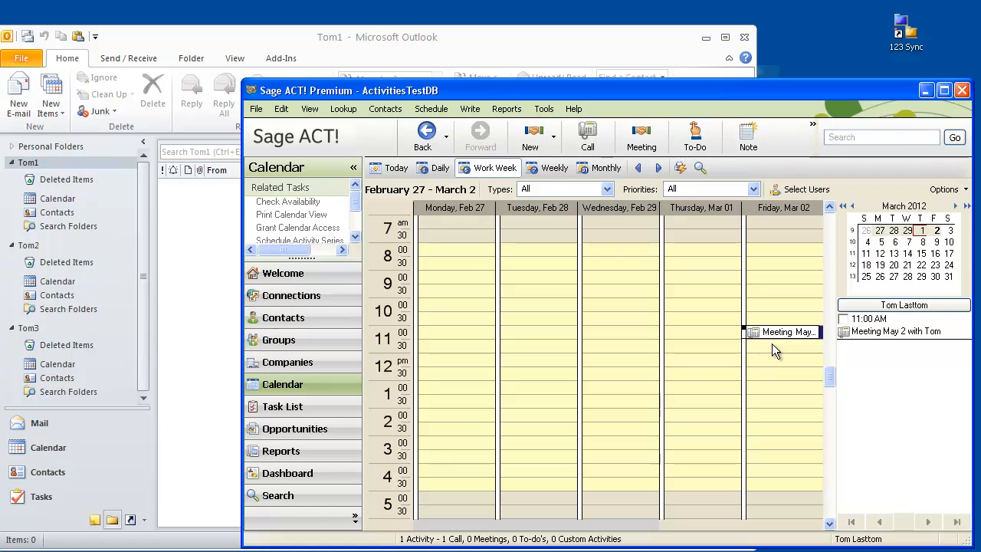
Step: Synchronize the new ACT! call through the 123 Sync shortcut and show the first user's calendar in Outlook
double_click(905, 34)
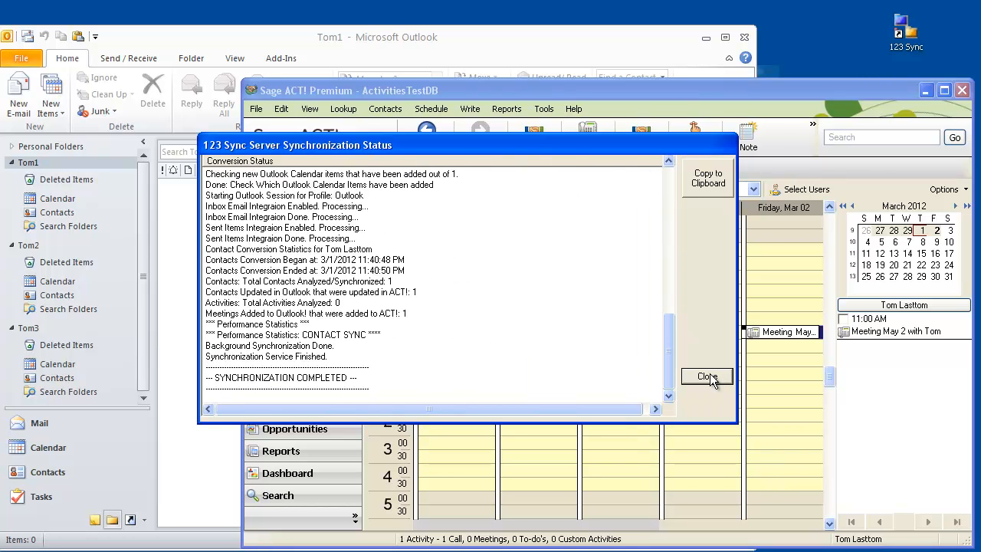
click(707, 376)
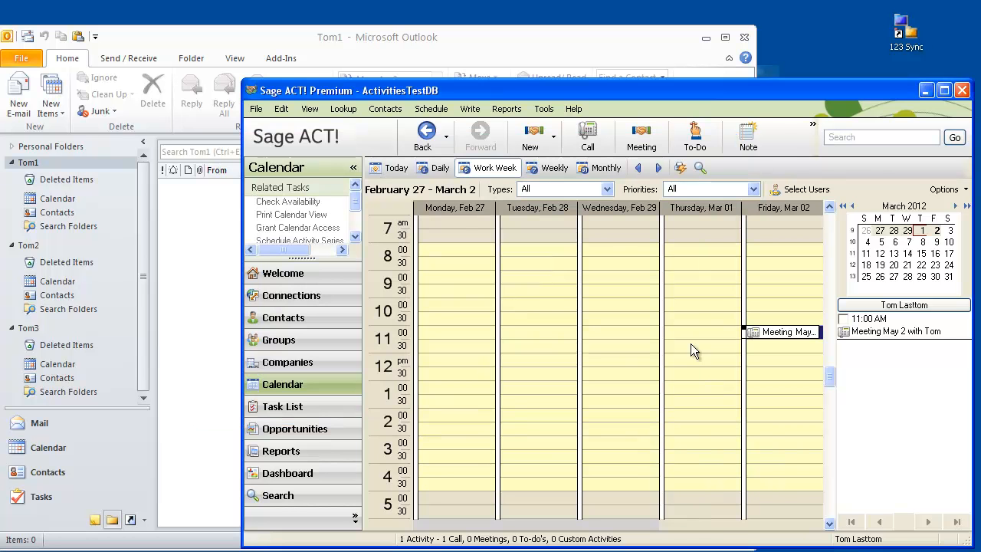
click(284, 38)
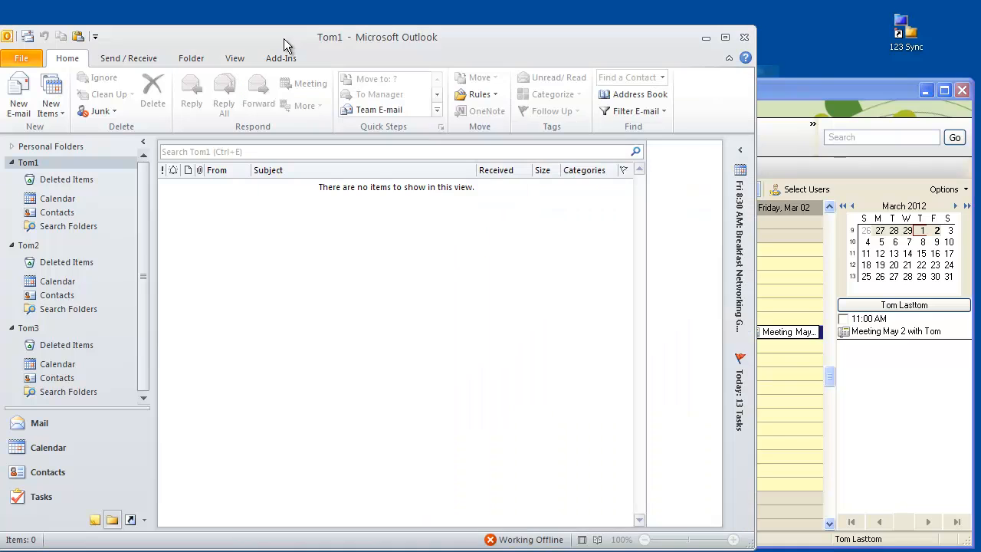
click(57, 198)
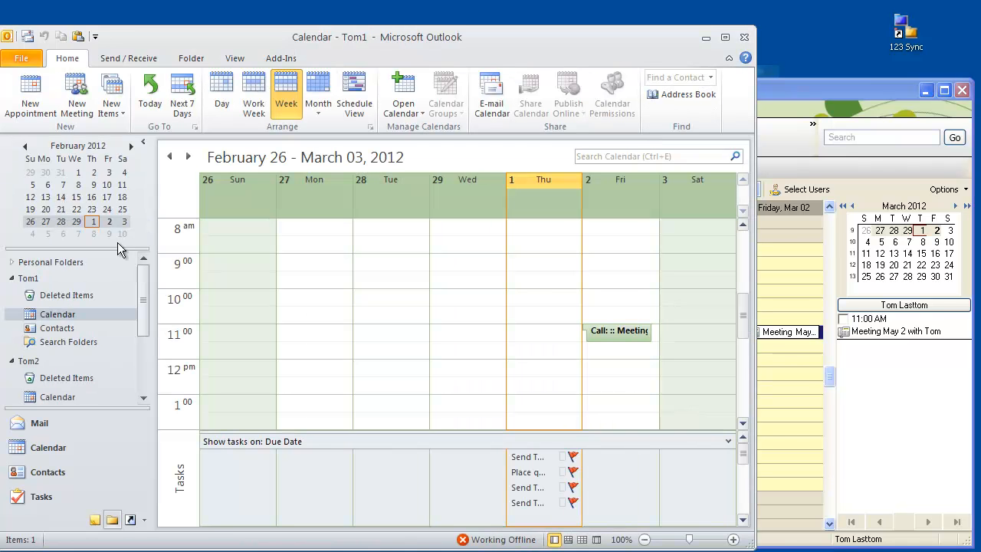
Step: Open the Friday, March 2 call in the Outlook calendar, review its contact details and history, and close it
click(616, 331)
double_click(616, 331)
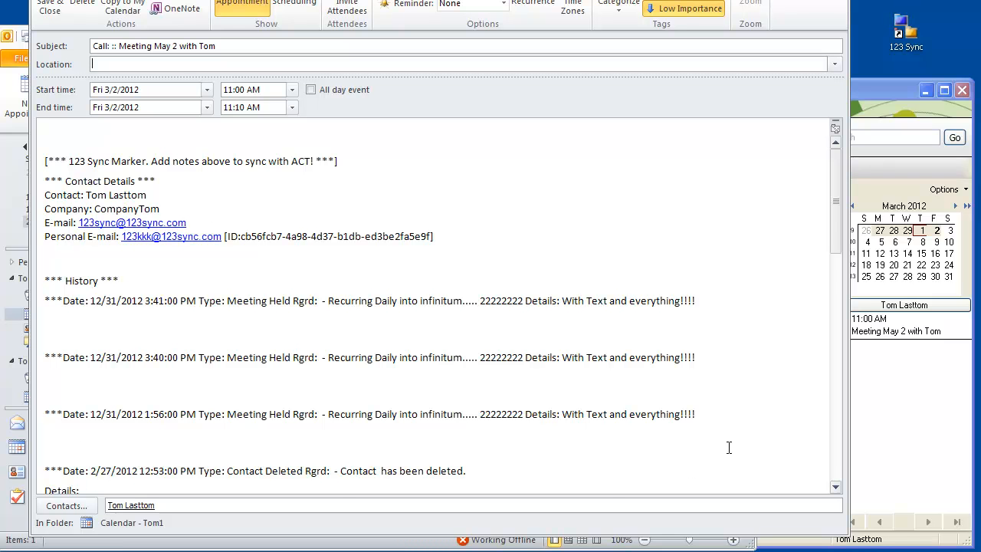
mouse_move(834, 233)
mouse_down()
mouse_move(814, 381)
mouse_move(839, 156)
mouse_up()
click(838, 0)
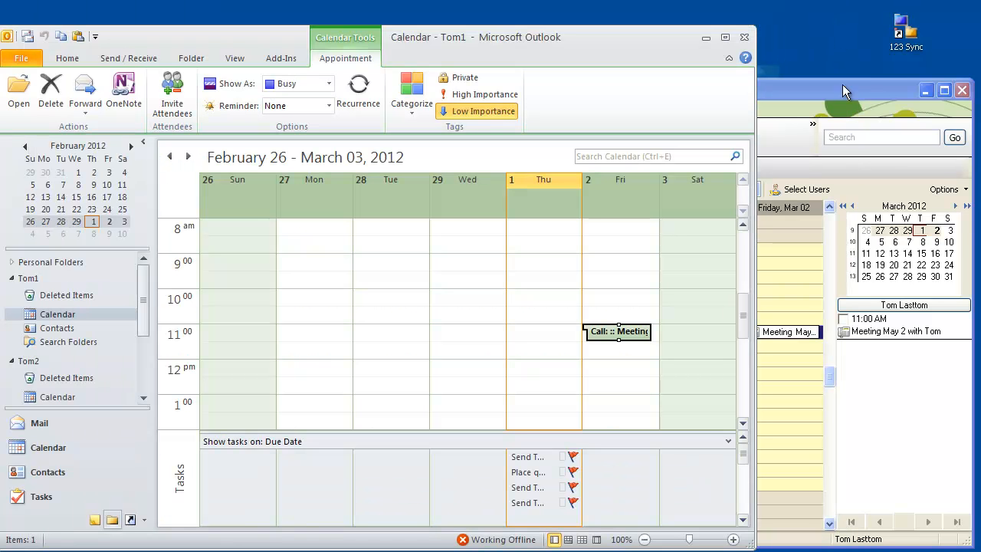
Step: Reopen the 11:00 AM call in Outlook and change its subject to "Call: :: Subject modified."
double_click(621, 329)
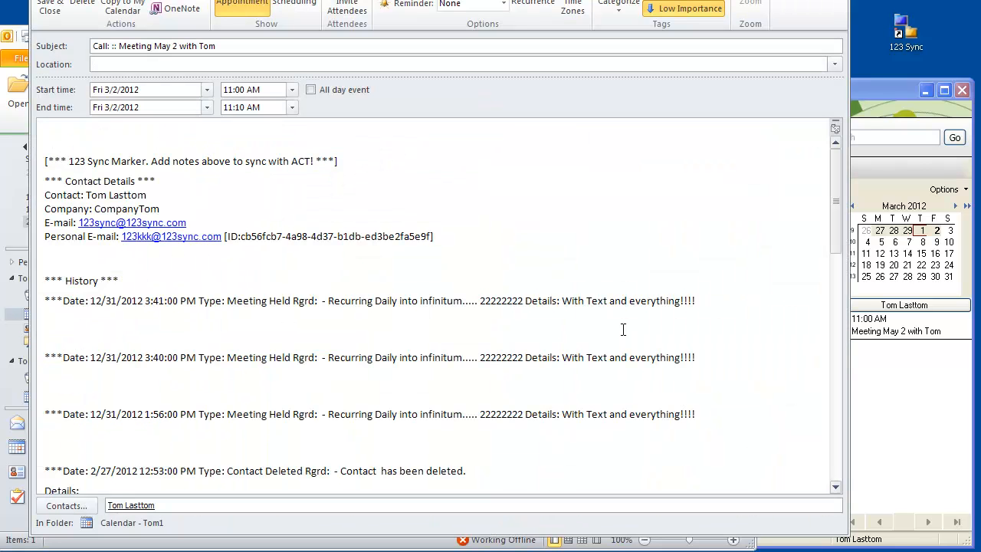
click(246, 48)
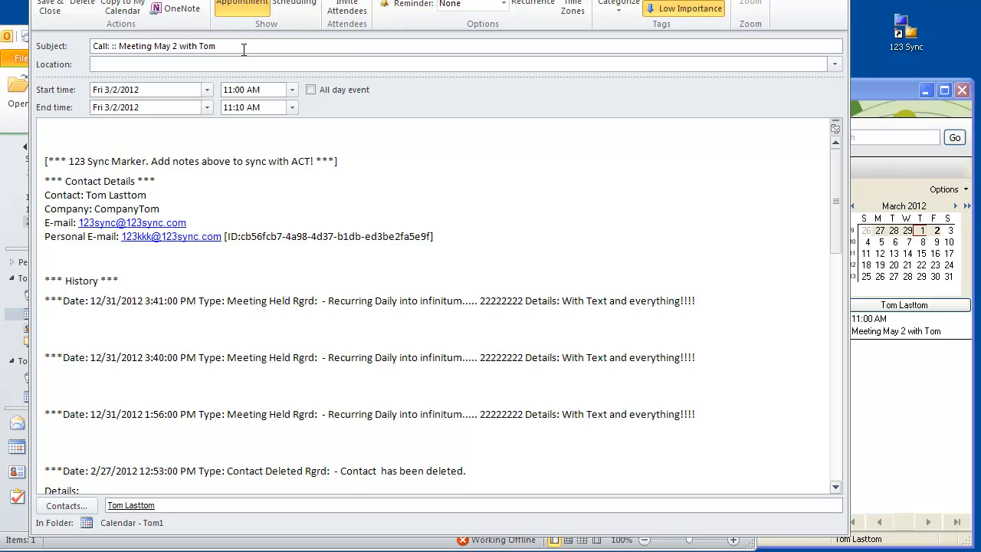
key(BackSpace)
key(BackSpace)
key(BackSpace)
key(BackSpace)
key(BackSpace)
key(BackSpace)
key(BackSpace)
key(BackSpace)
key(BackSpace)
key(BackSpace)
key(BackSpace)
key(BackSpace)
key(BackSpace)
key(BackSpace)
key(BackSpace)
key(BackSpace)
key(BackSpace)
key(BackSpace)
key(BackSpace)
key(BackSpace)
text(Mee)
key(BackSpace)
key(BackSpace)
key(BackSpace)
text(Subject modified)
Step: Add the note "Details here go to ACT! Hehay!!!" above the 123 Sync marker in the call, then save and close it
click(173, 138)
text(De)
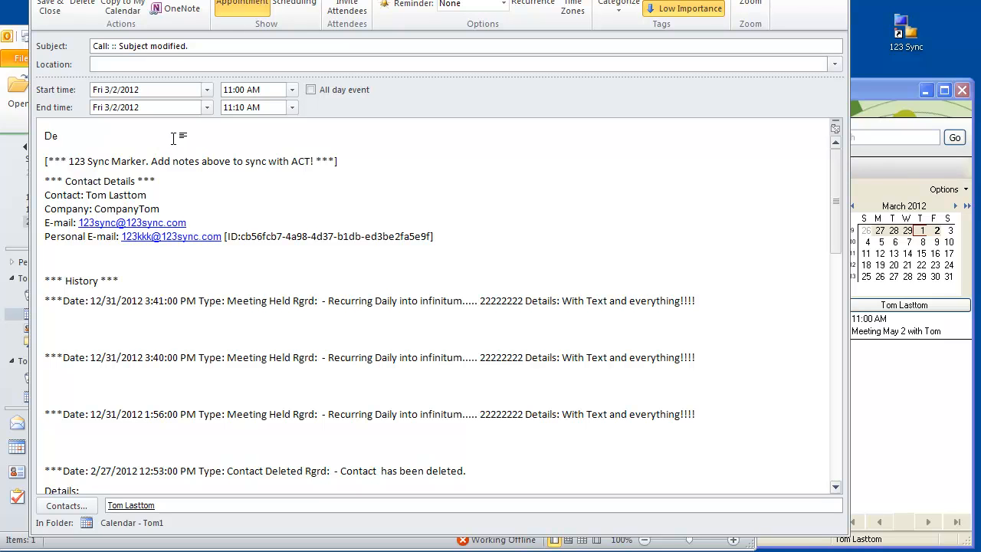
text(tails here go)
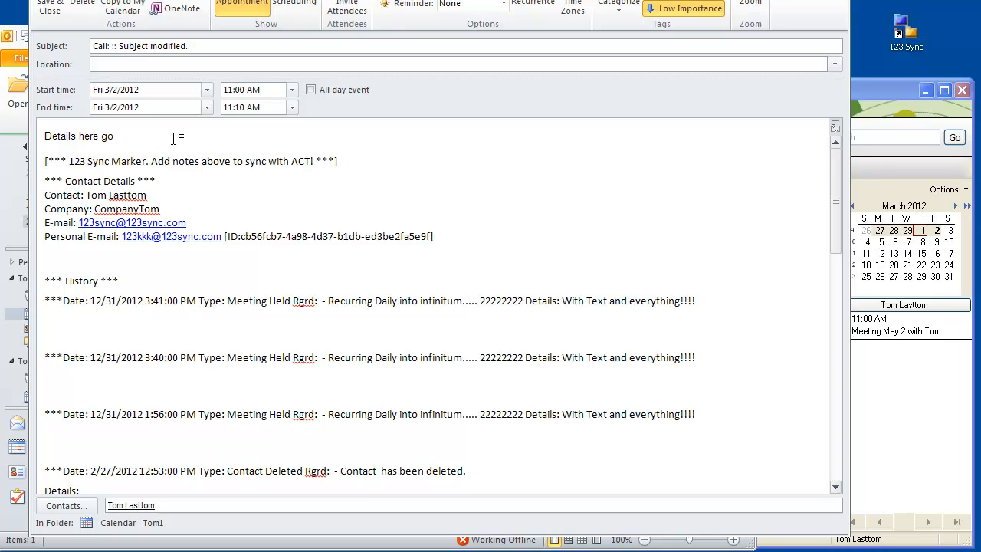
text( to ACT! Hehey)
click(49, 6)
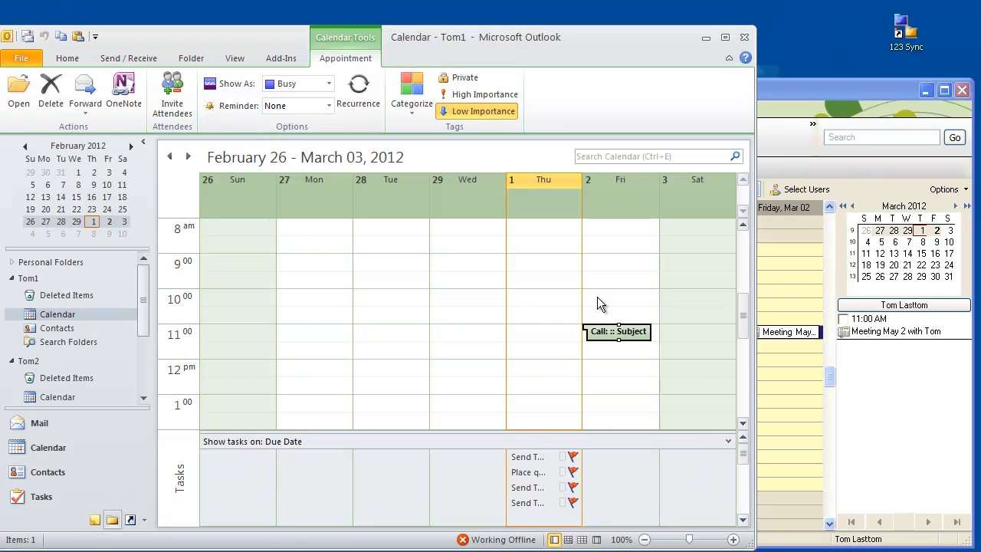
Step: Synchronize the modified Outlook call through the 123 Sync shortcut and refresh the calendar in ACT!
double_click(909, 34)
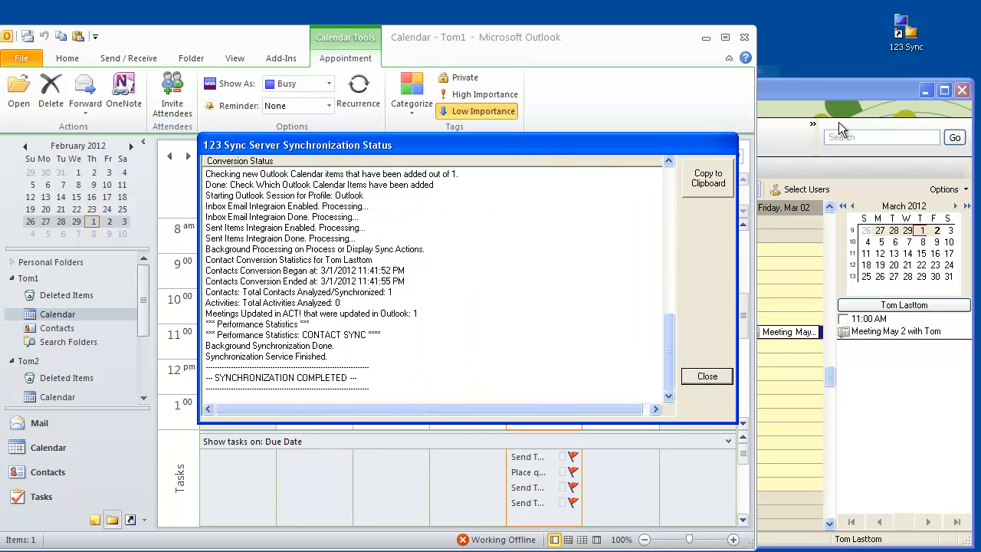
click(719, 377)
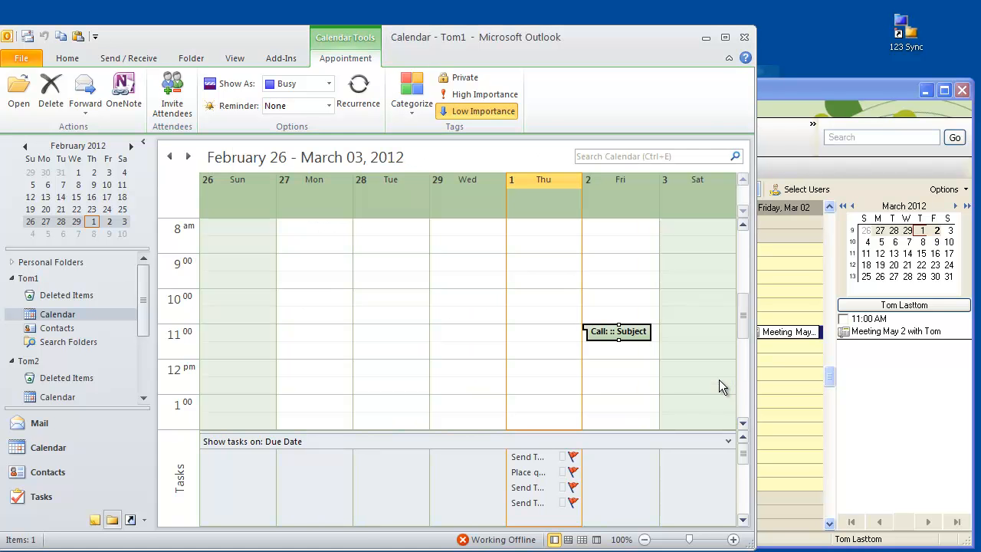
click(773, 92)
click(615, 277)
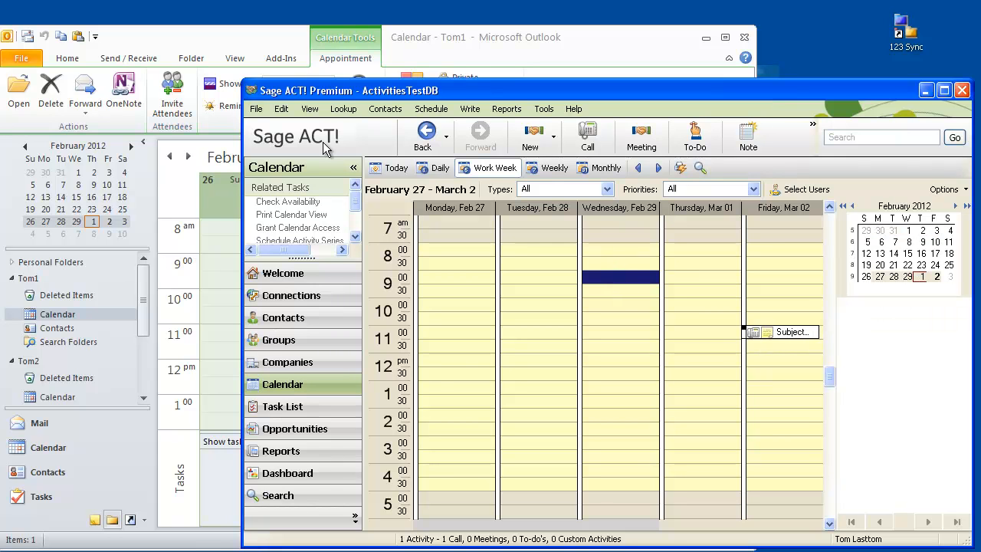
click(307, 109)
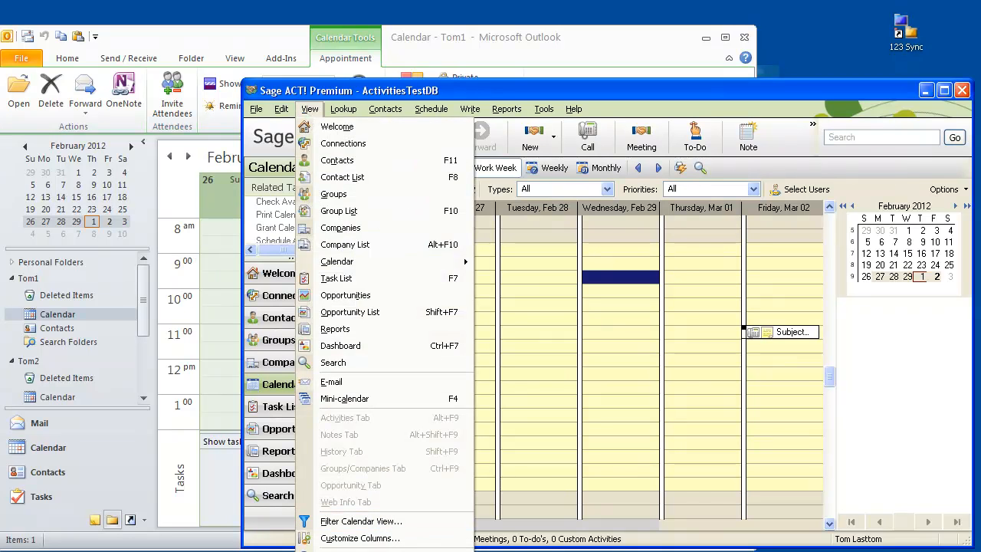
click(354, 550)
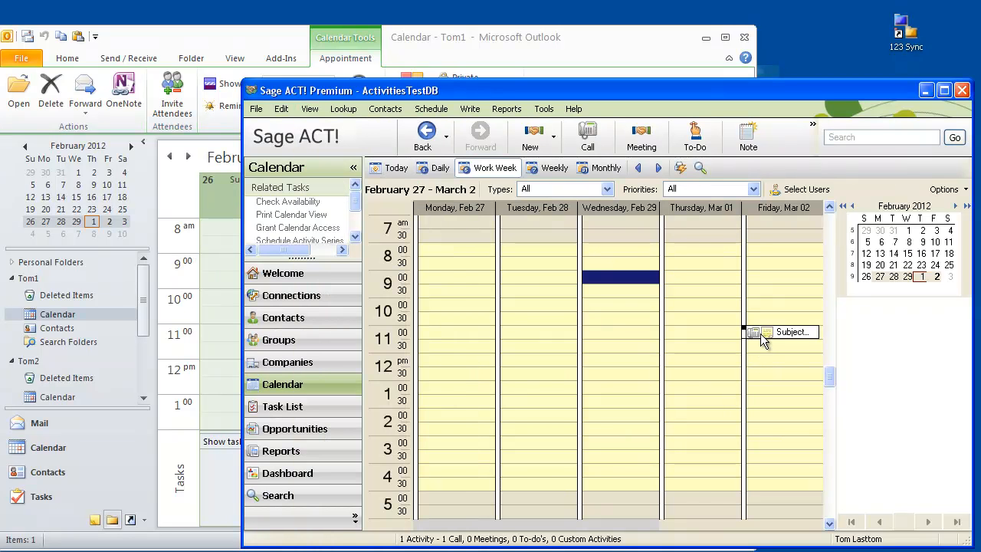
Step: Compare the 11:00 AM call's subject and details between ACT! and Outlook, closing it in both without changes
double_click(801, 339)
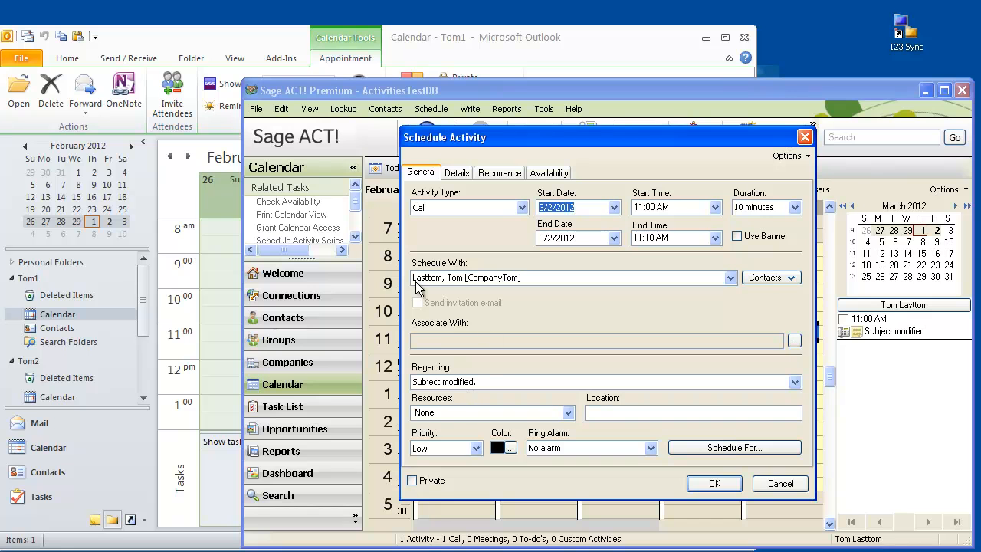
click(458, 57)
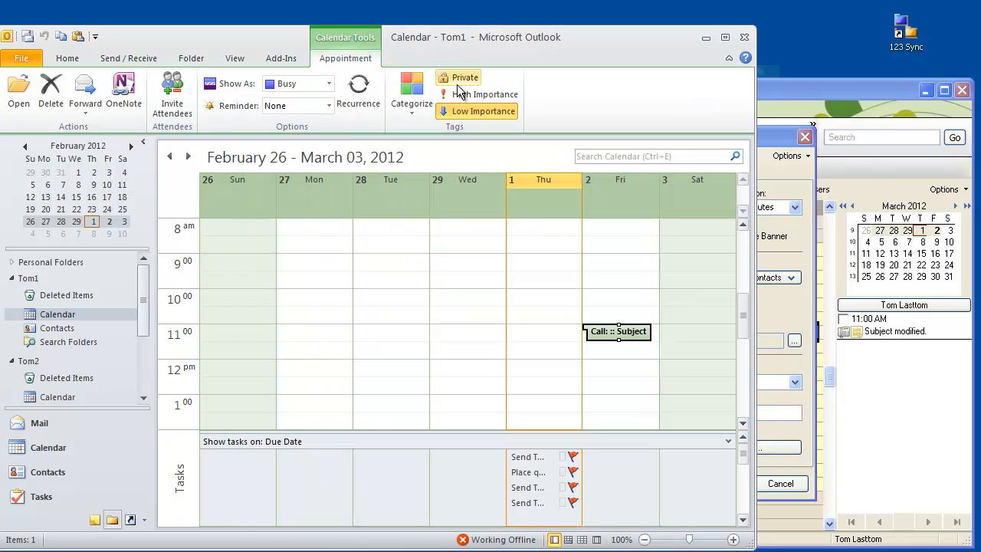
double_click(610, 330)
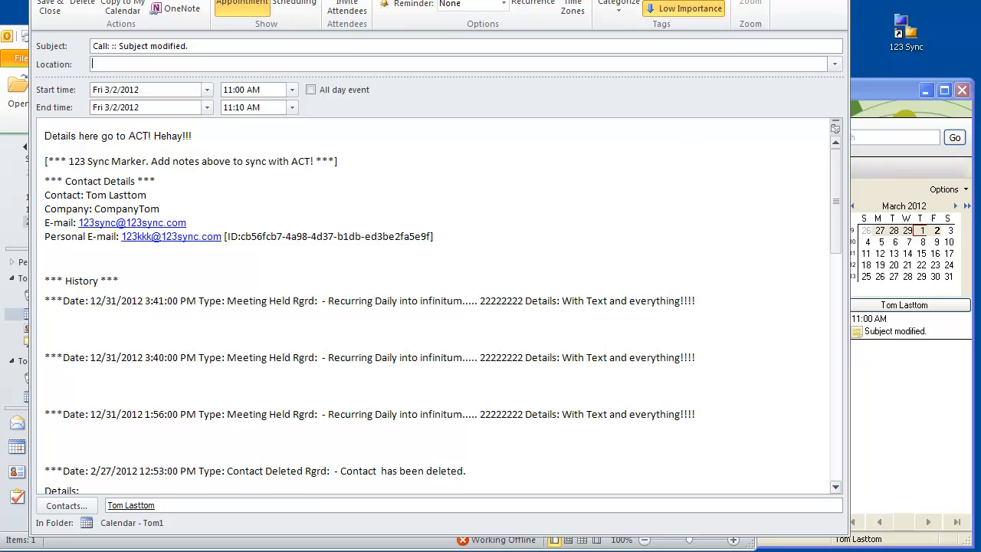
key(Escape)
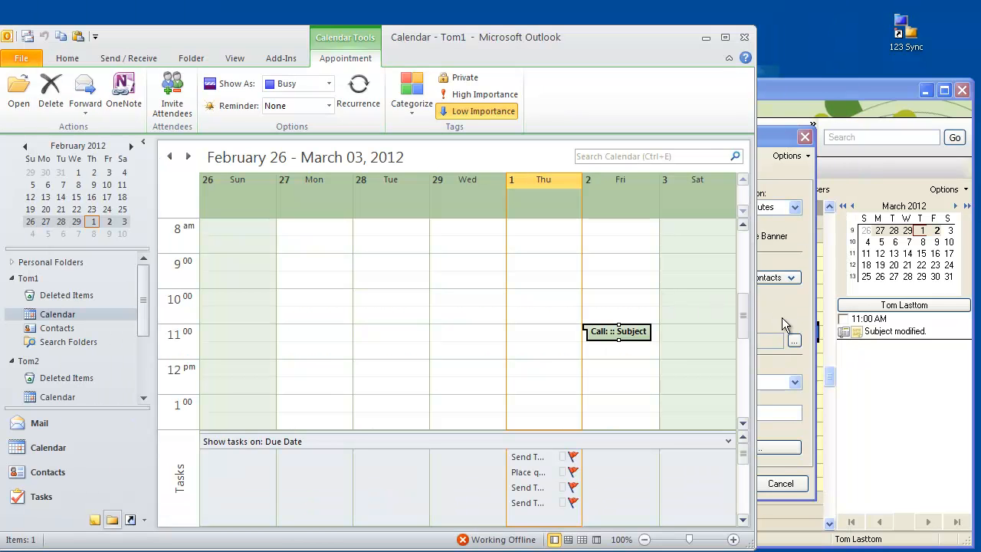
click(818, 90)
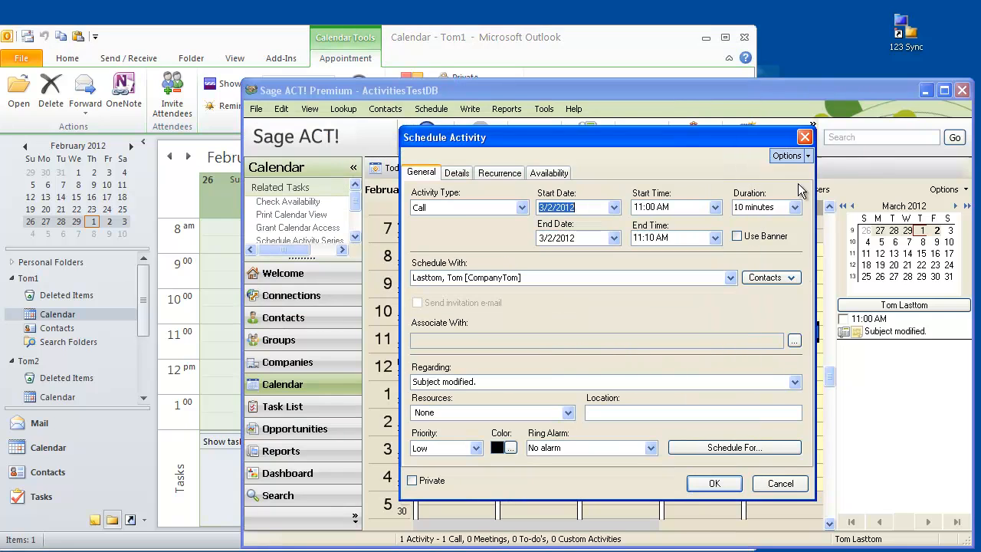
click(457, 172)
drag(537, 218, 412, 218)
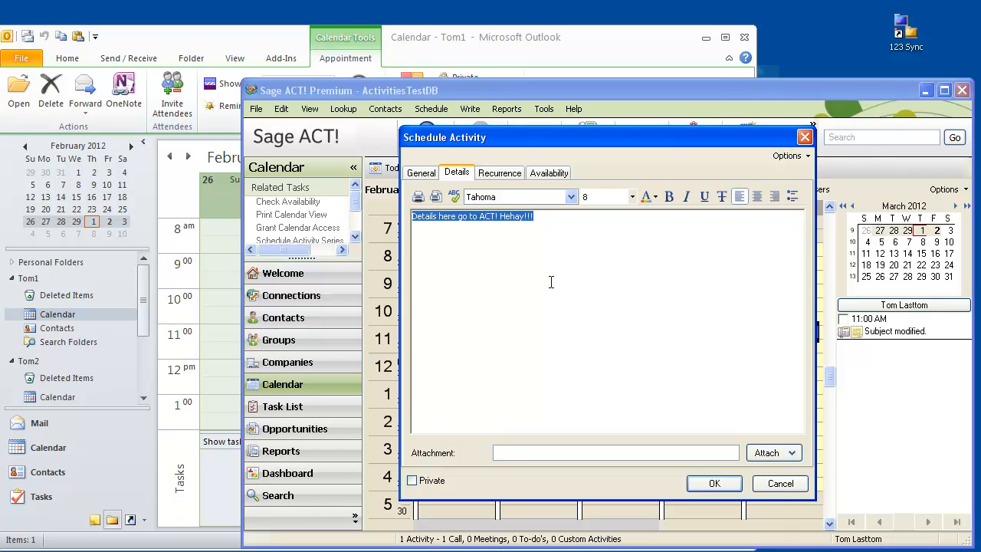
click(783, 485)
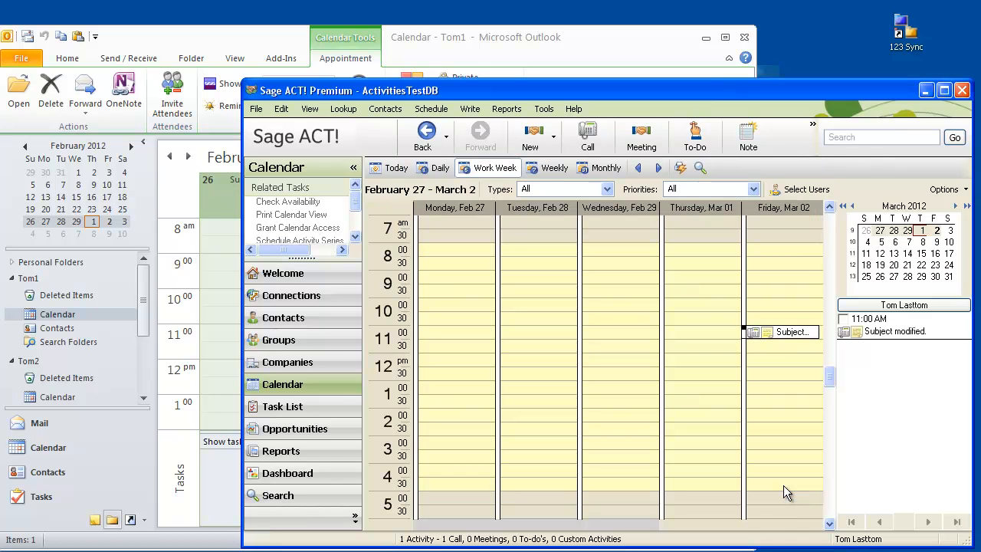
Step: Move the Friday, March 2 call to 12:30 PM in ACT! and synchronize the change to the Outlook calendar
click(754, 335)
mouse_move(753, 337)
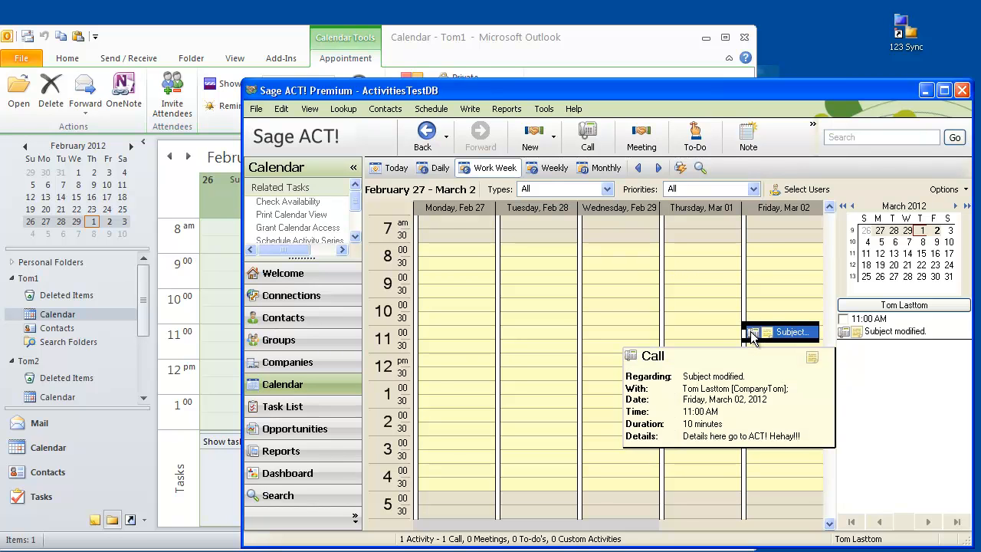
drag(754, 335, 758, 371)
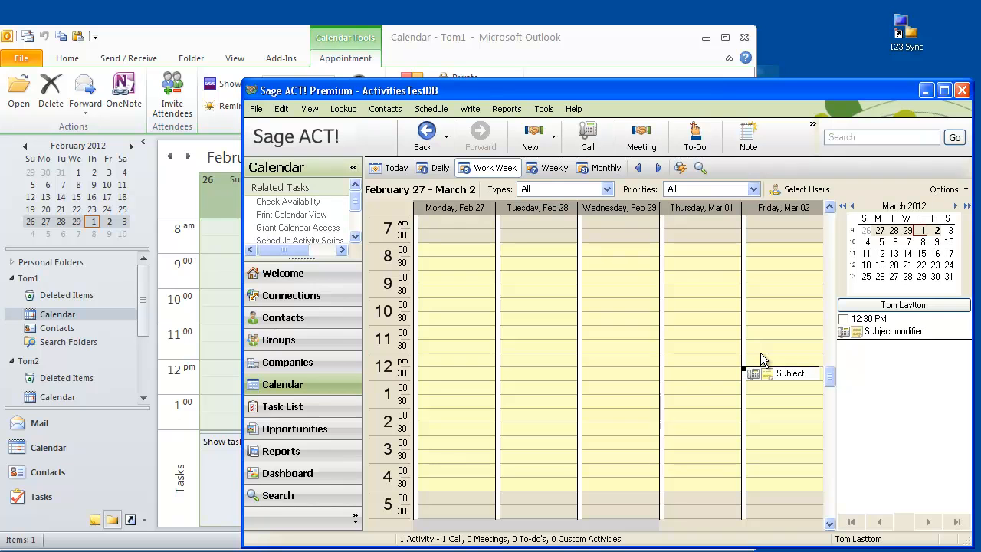
double_click(909, 37)
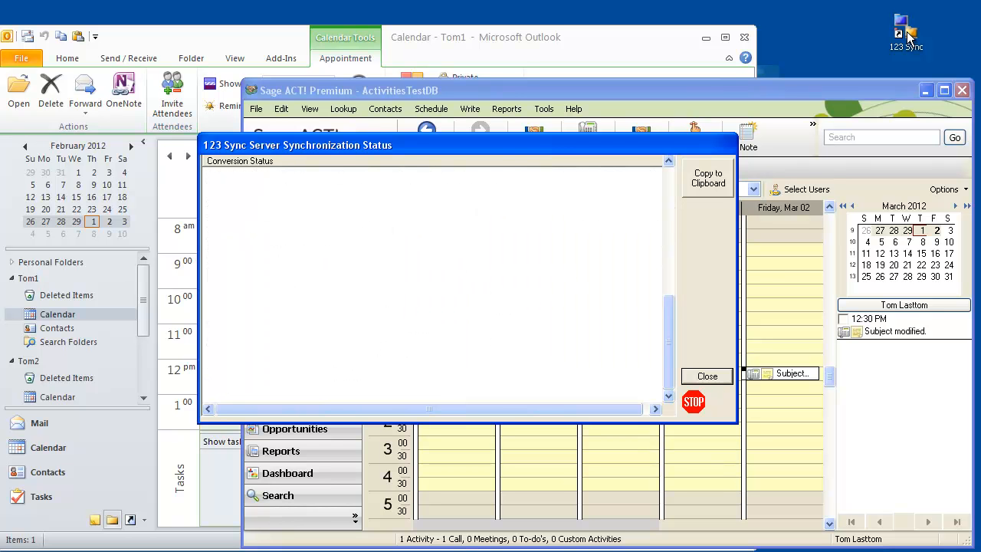
click(706, 375)
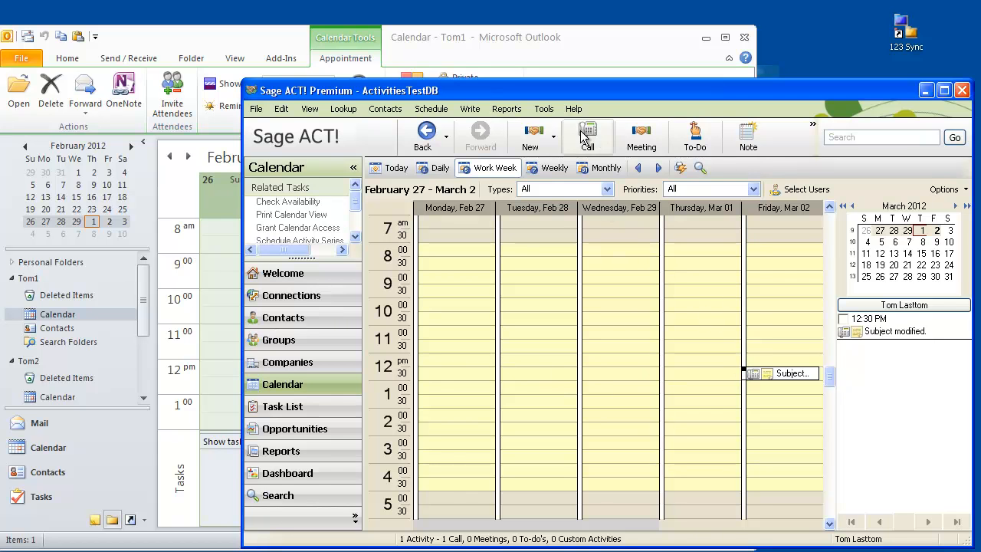
click(596, 40)
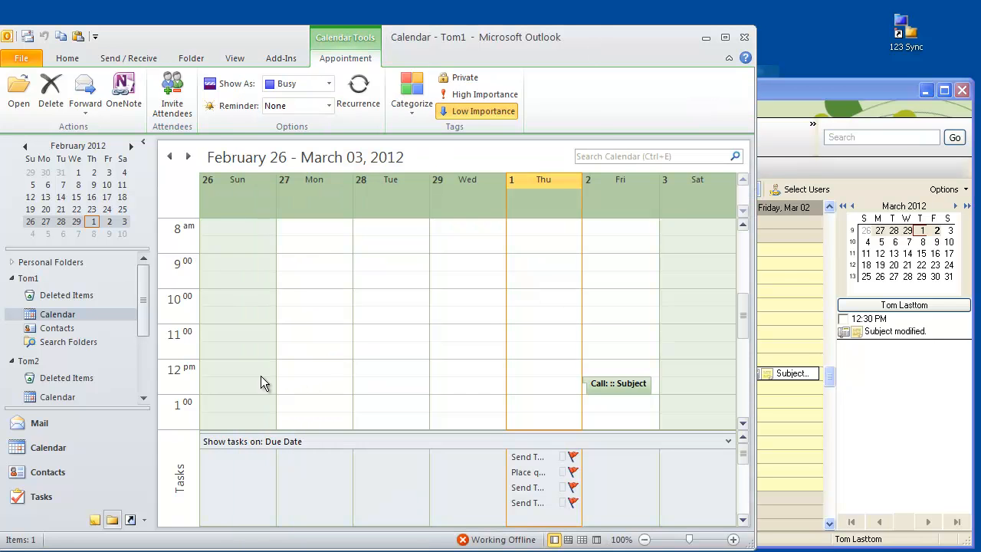
Step: Restart Outlook and show the first user's calendar again
click(786, 375)
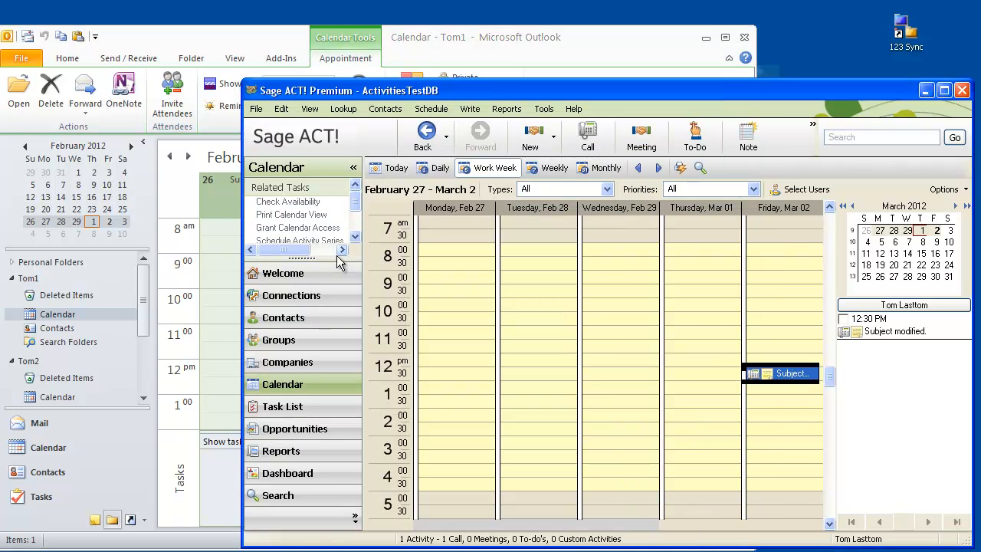
click(236, 39)
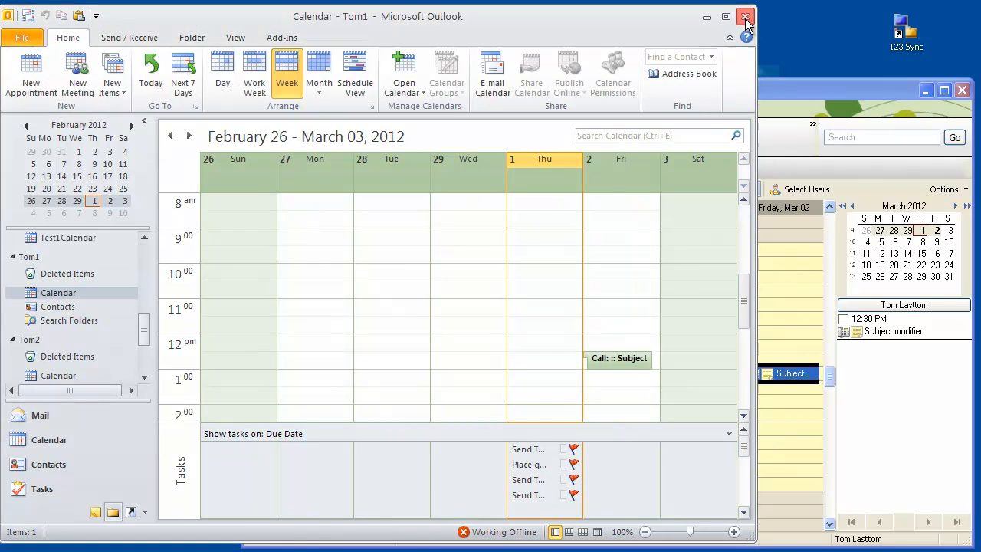
click(746, 18)
key(super)
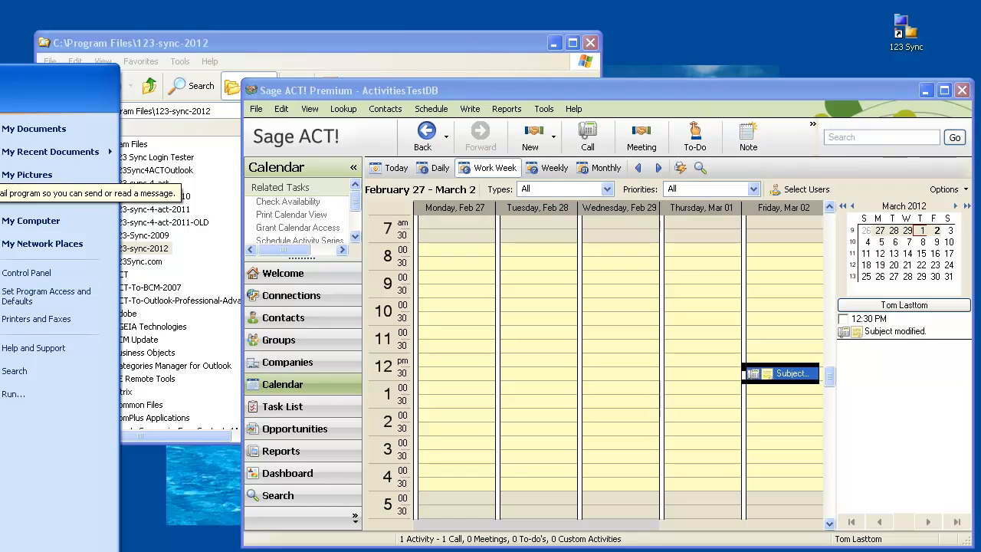
click(0, 170)
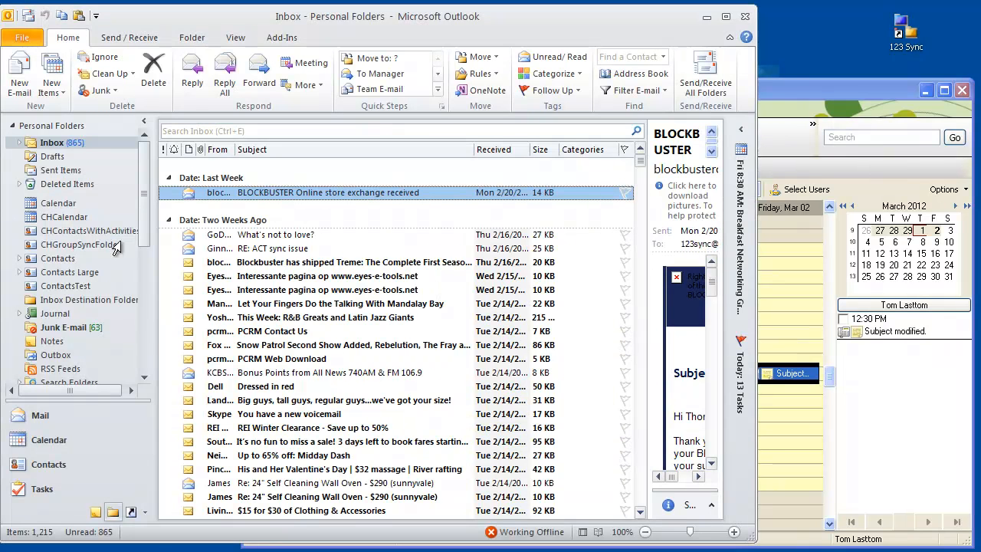
drag(146, 232, 124, 352)
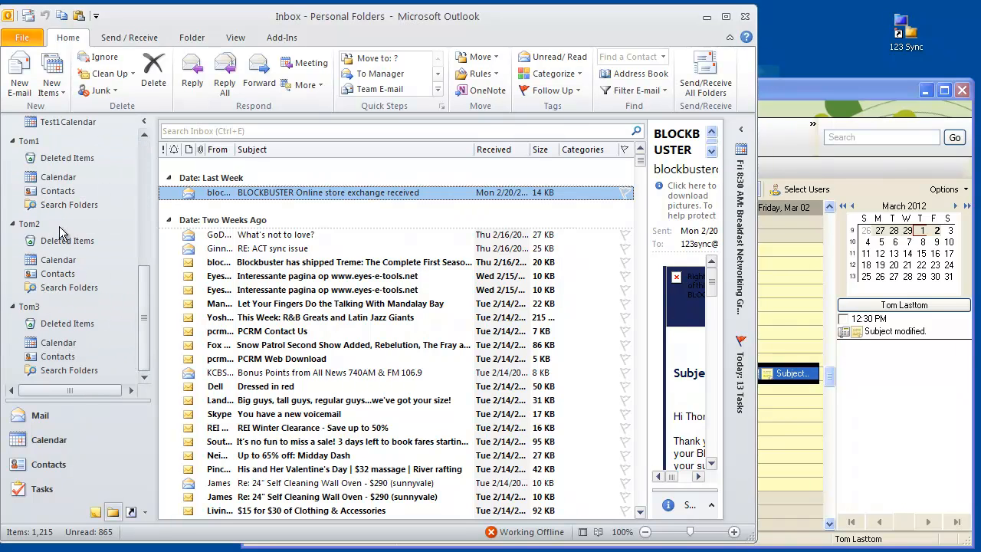
click(54, 180)
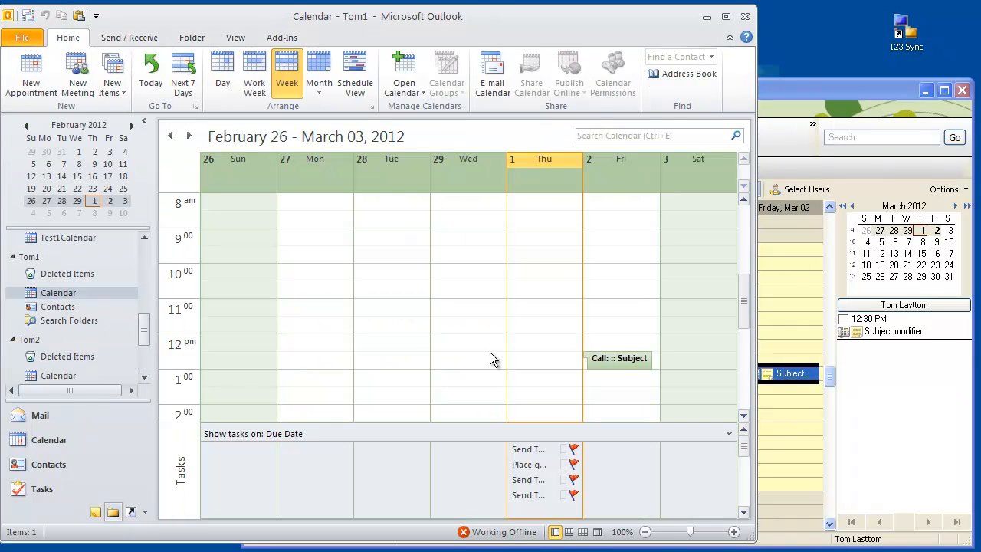
Step: Open the Friday 12:30 PM call in Outlook, review its times and notes, and close it
click(618, 358)
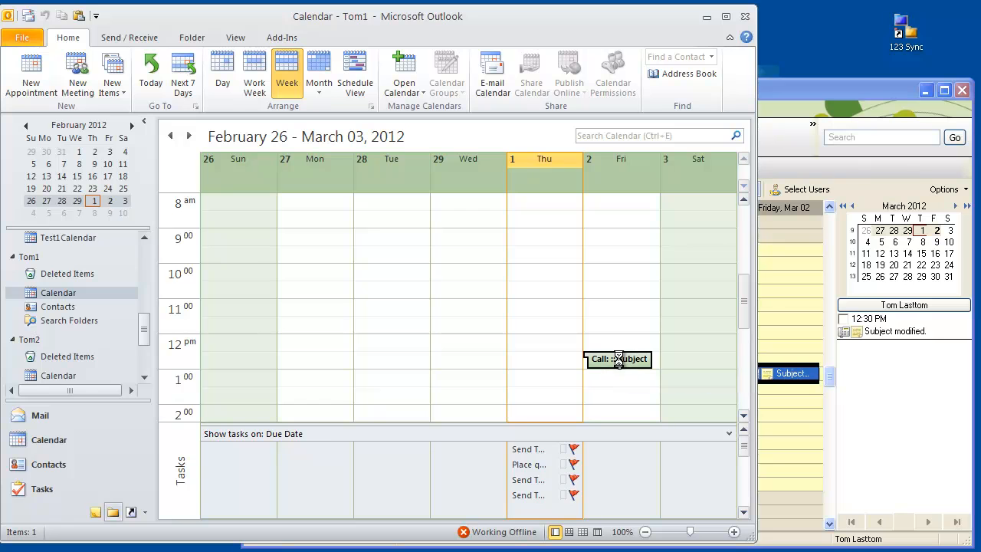
double_click(618, 359)
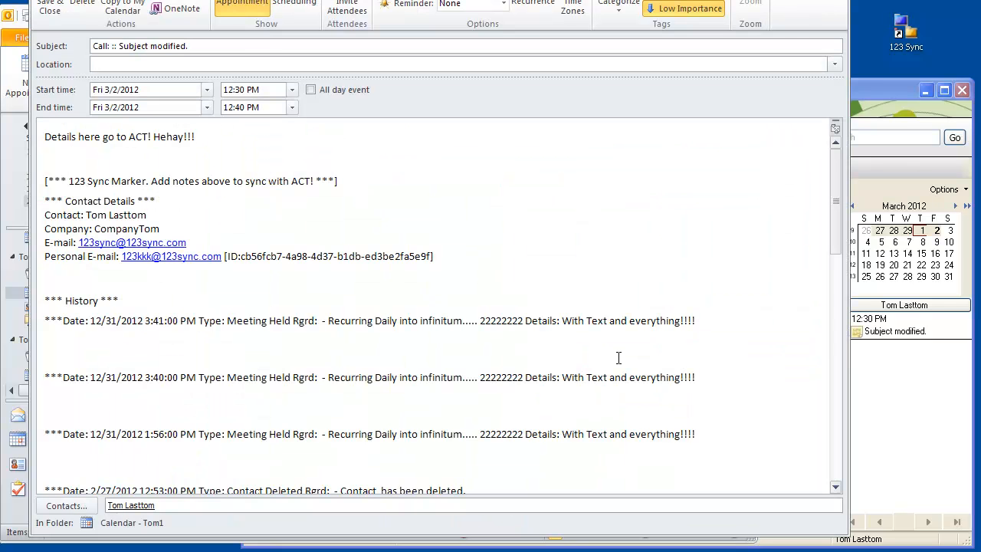
click(836, 0)
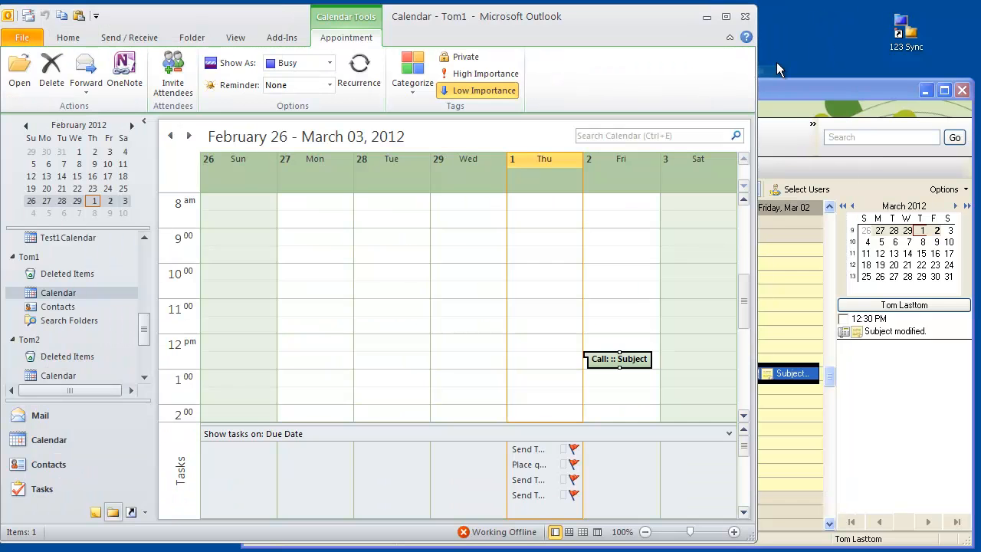
Step: Move the Friday, March 2 call to 9:00 AM in Outlook and synchronize the change to the ACT! calendar
drag(604, 363, 612, 240)
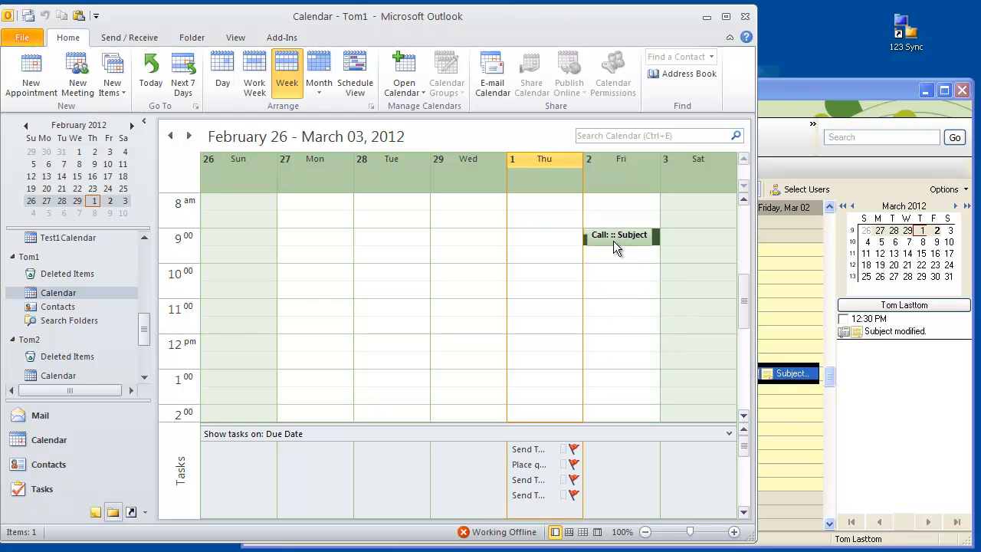
double_click(912, 35)
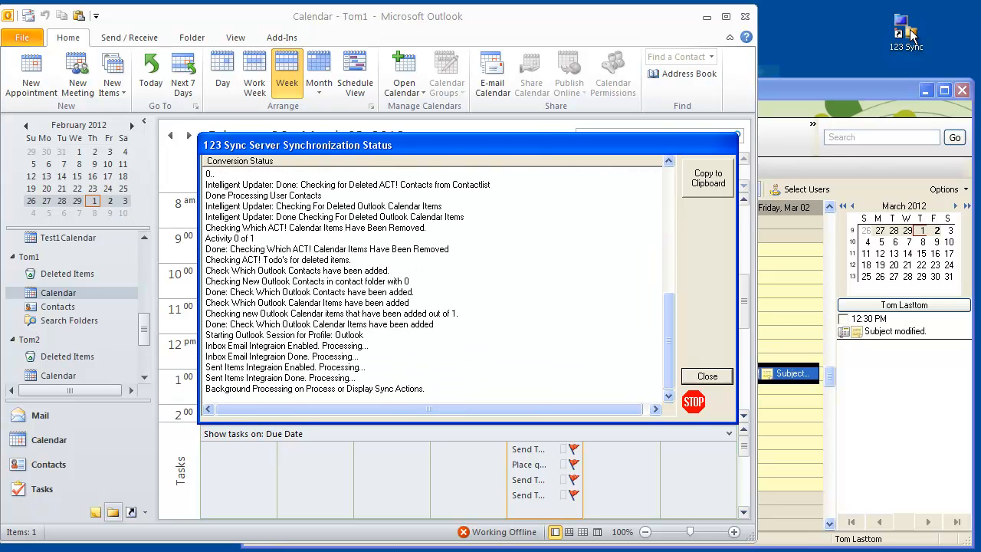
click(706, 376)
click(841, 94)
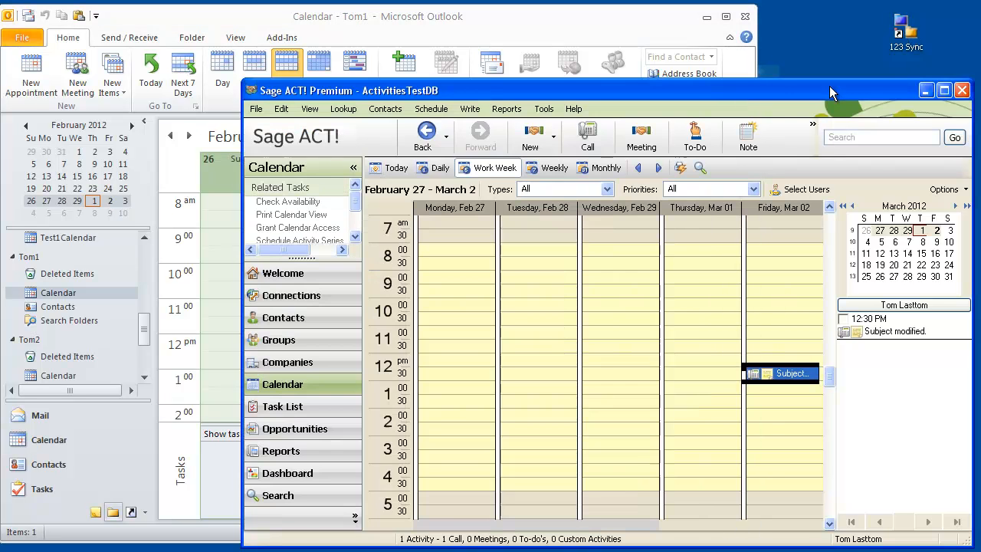
click(717, 277)
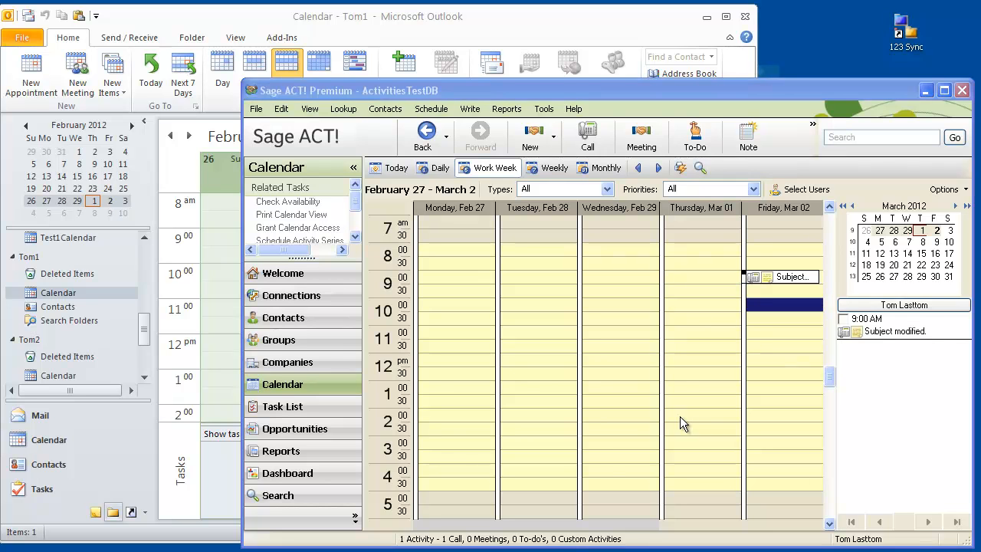
Step: Add a "Test Meeting" at 10:30 AM on Friday, March 2 in Outlook and synchronize it to the ACT! calendar
click(488, 19)
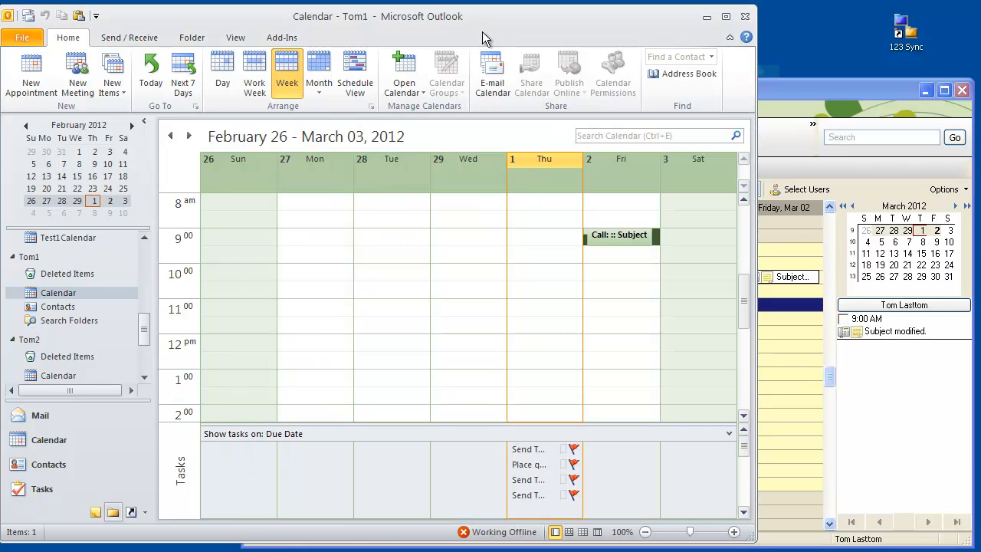
click(599, 290)
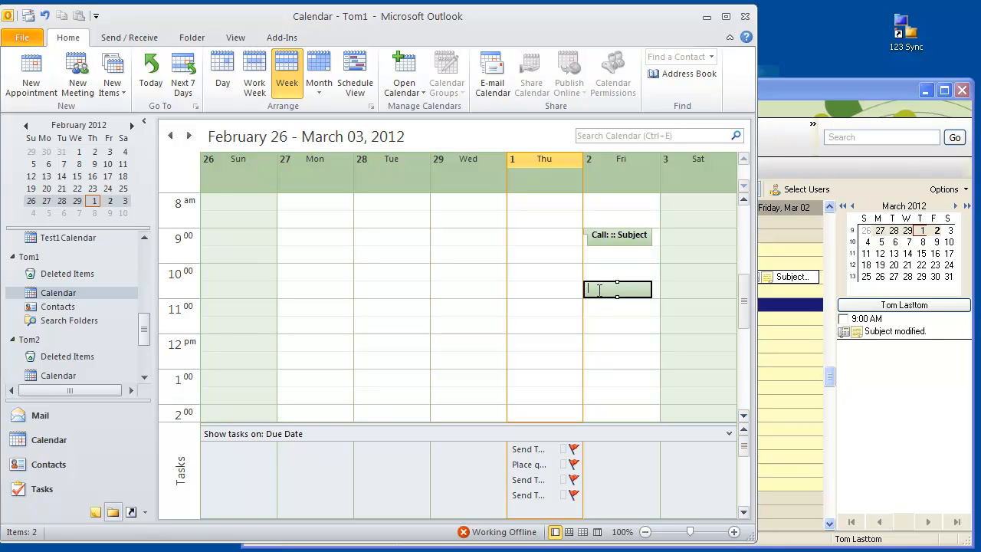
text(Test Meeting)
click(602, 272)
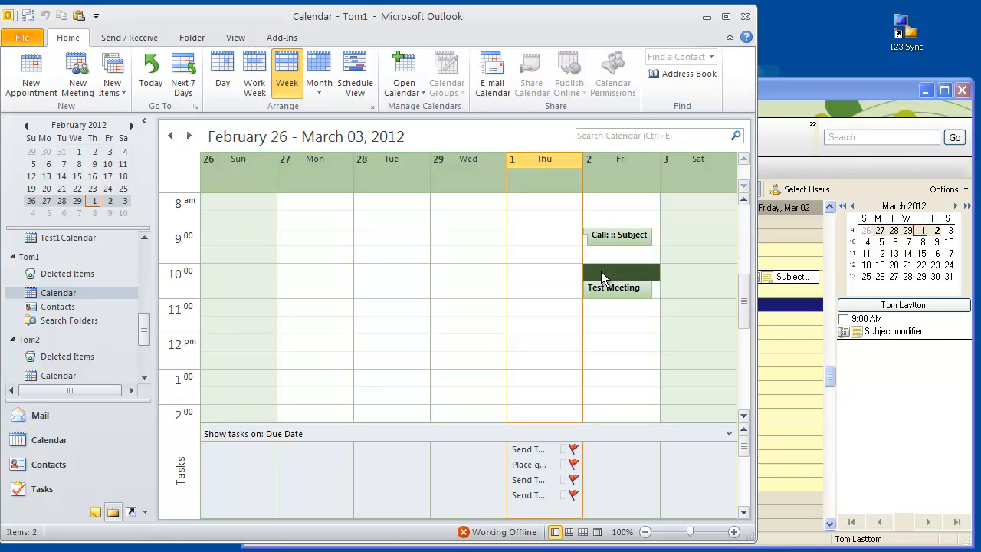
double_click(910, 42)
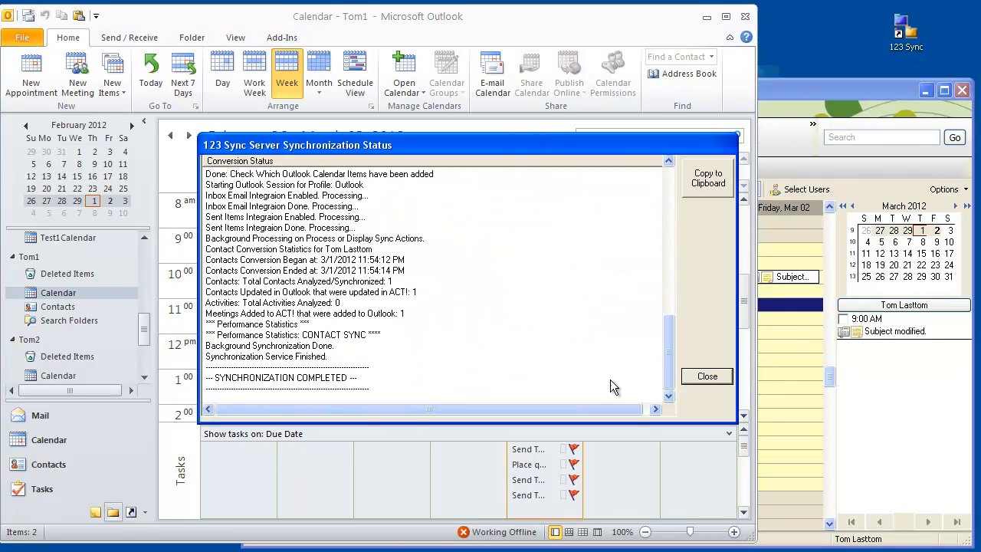
click(705, 373)
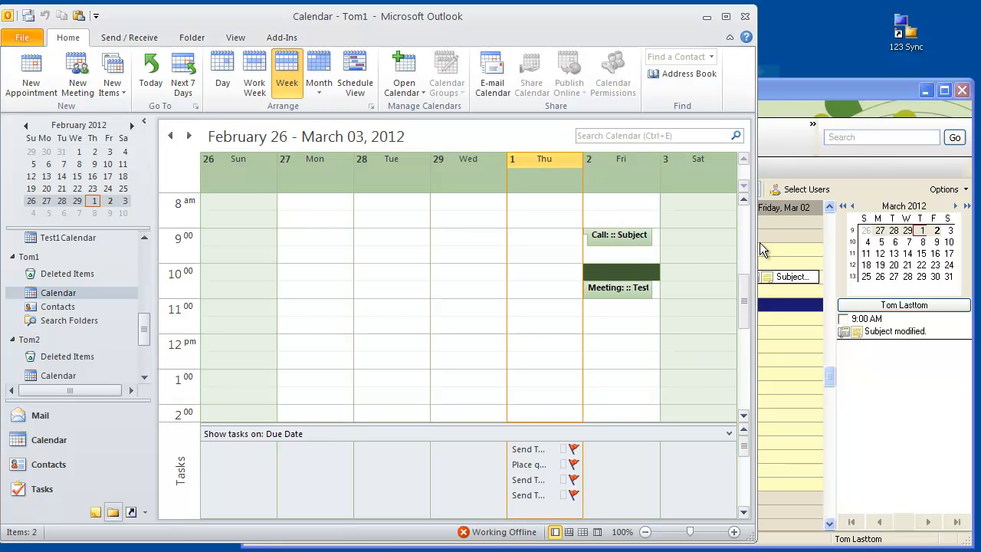
click(783, 86)
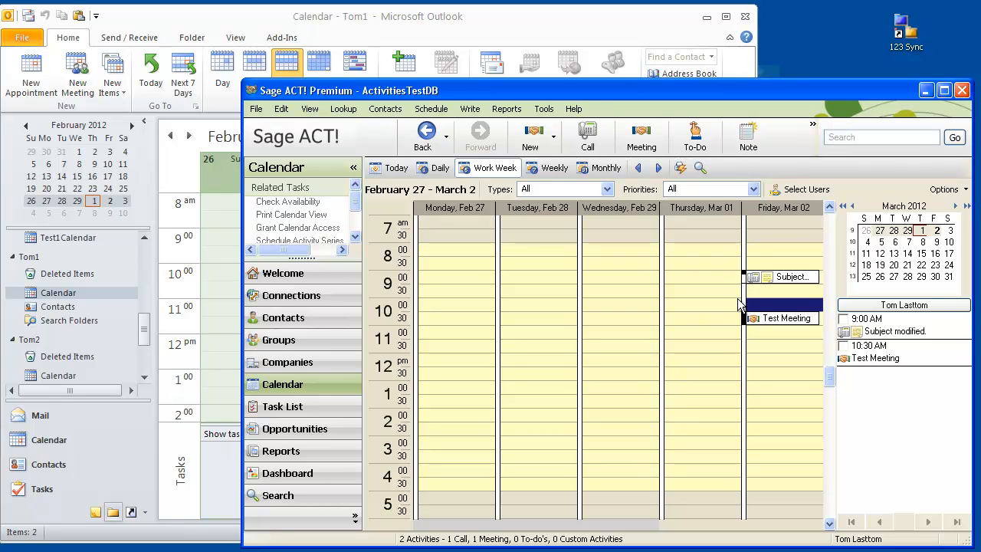
Step: Delete the Friday, March 2 9:00 AM call in Outlook and synchronize the deletion to the ACT! calendar
click(220, 275)
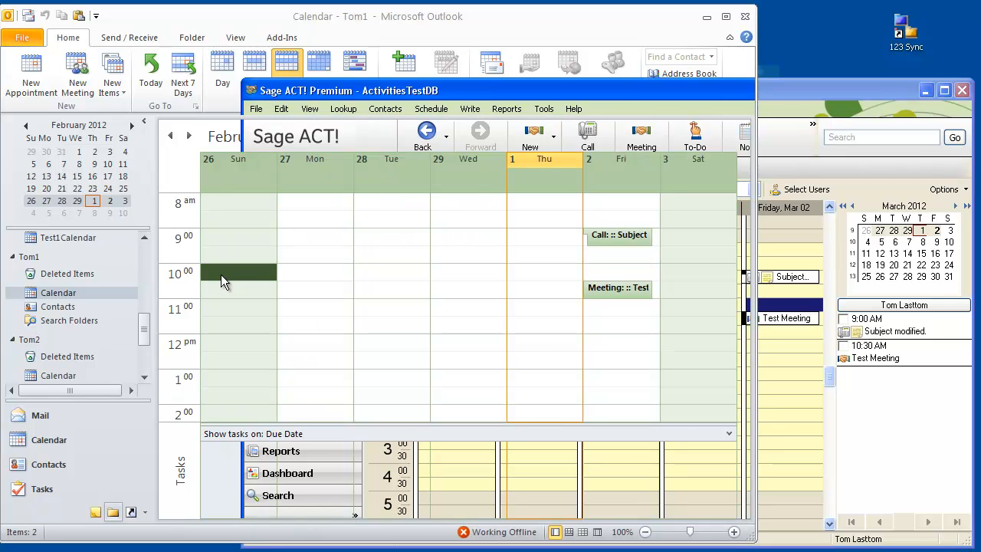
click(608, 238)
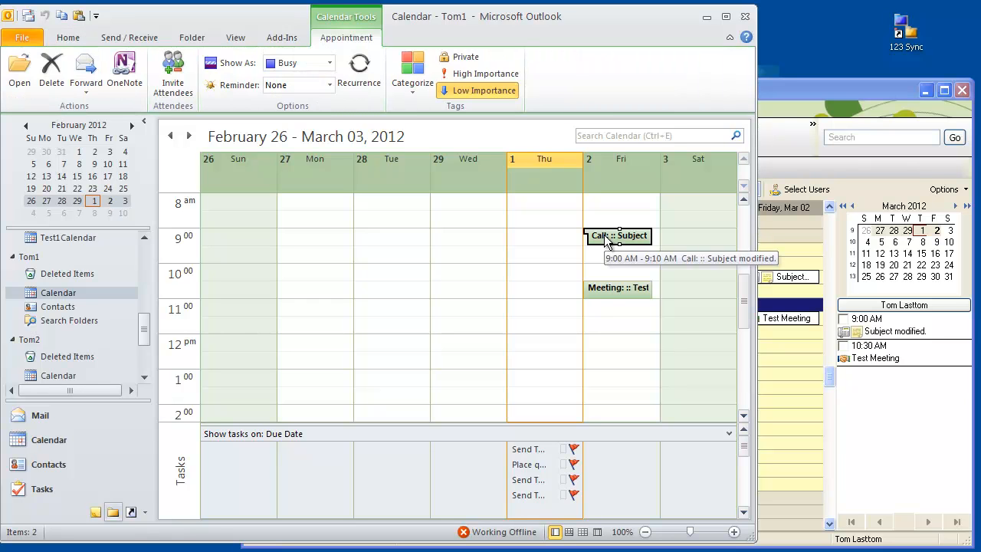
key(Delete)
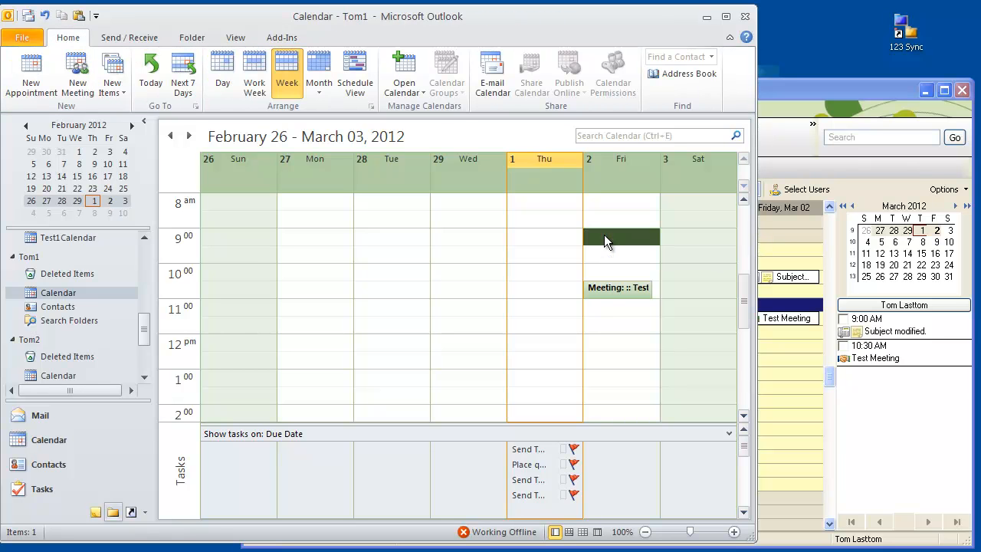
click(822, 86)
click(621, 27)
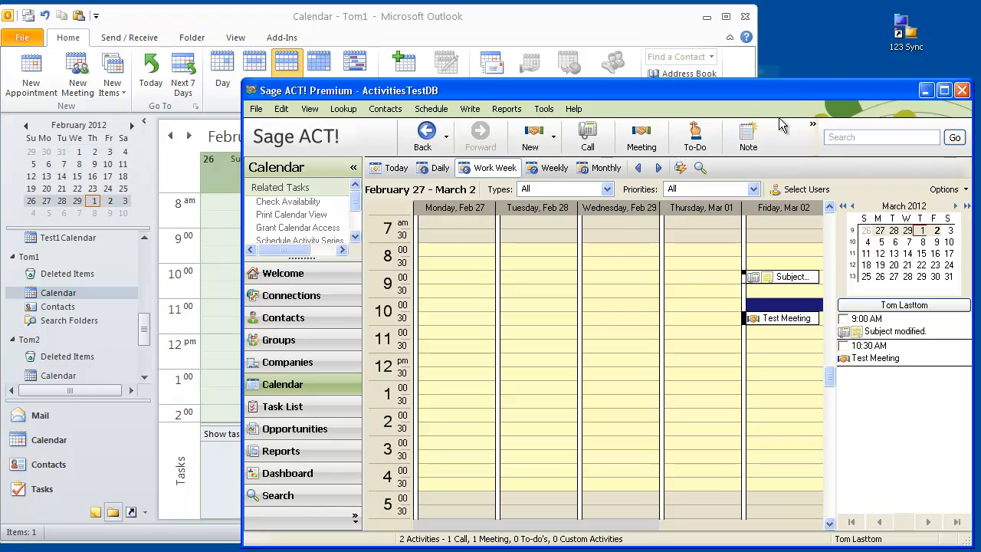
click(907, 37)
double_click(907, 38)
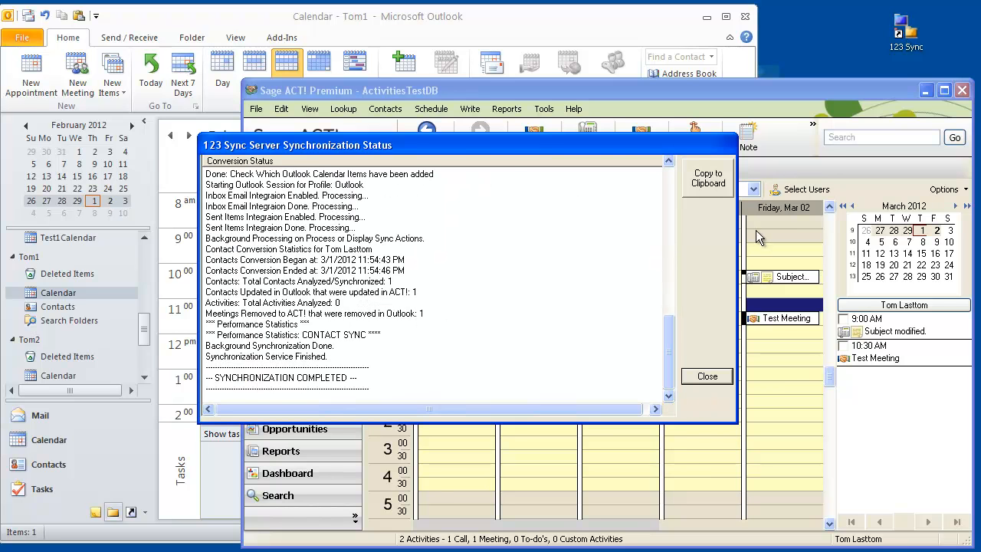
click(706, 377)
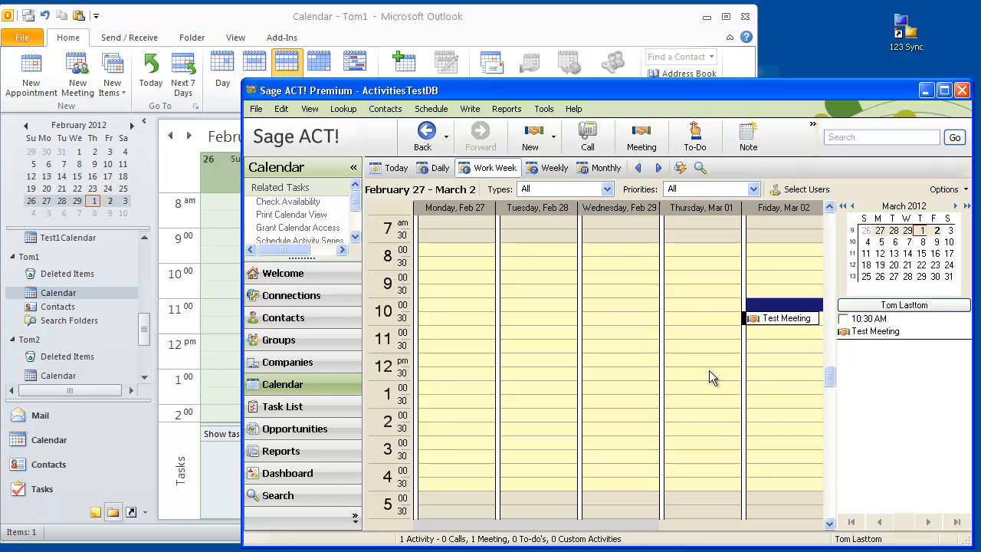
Step: Erase the Friday 10:30 AM Test Meeting in ACT! and synchronize the deletion to the Outlook calendar
click(773, 317)
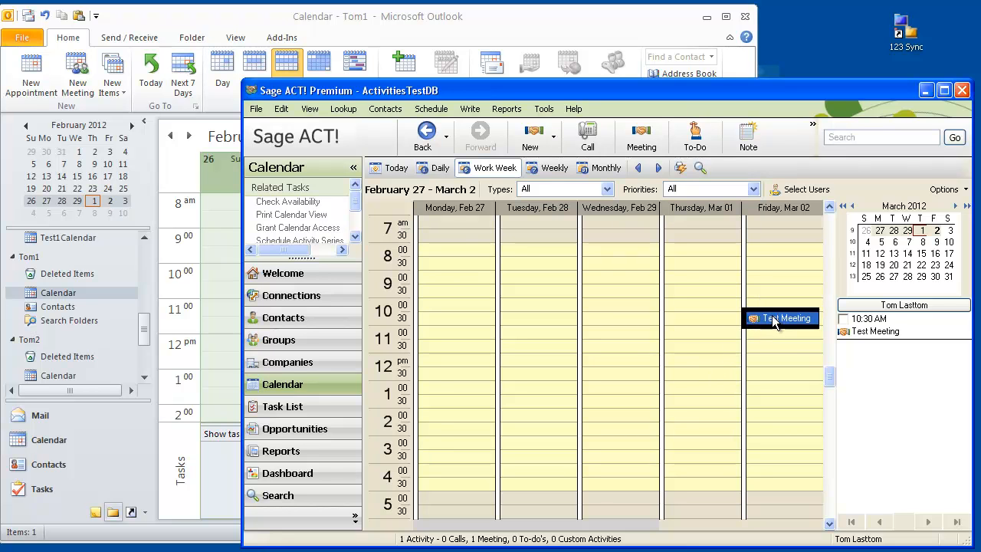
mouse_move(774, 323)
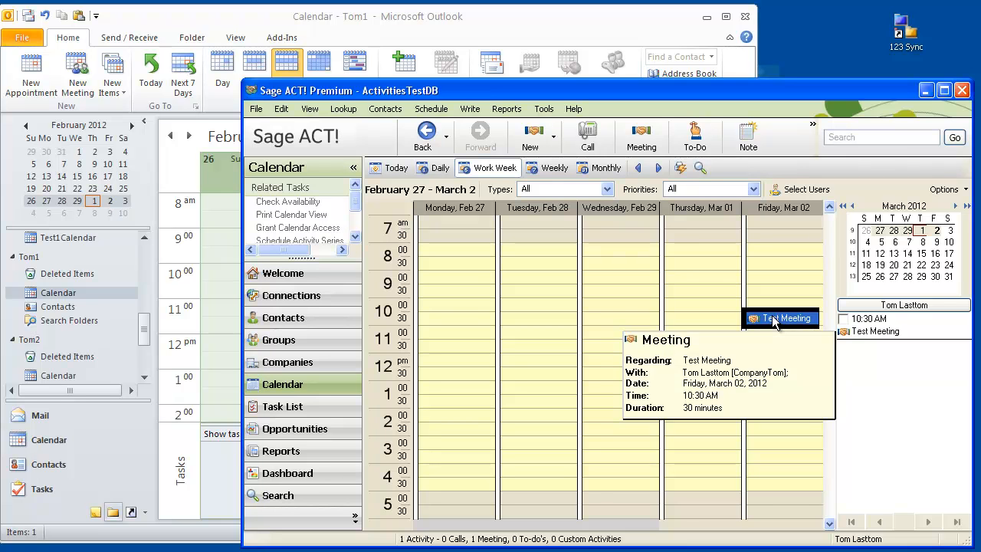
right_click(772, 316)
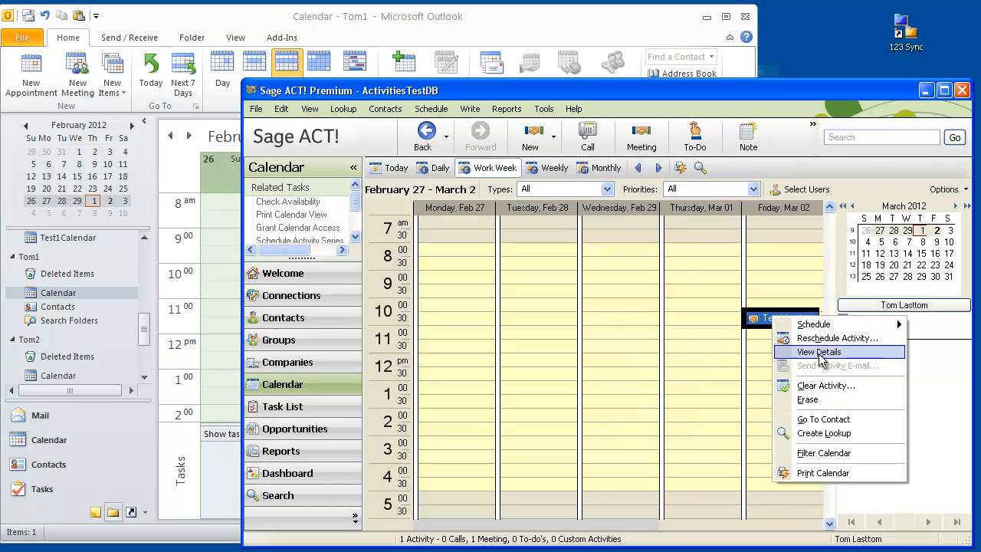
click(805, 399)
click(454, 334)
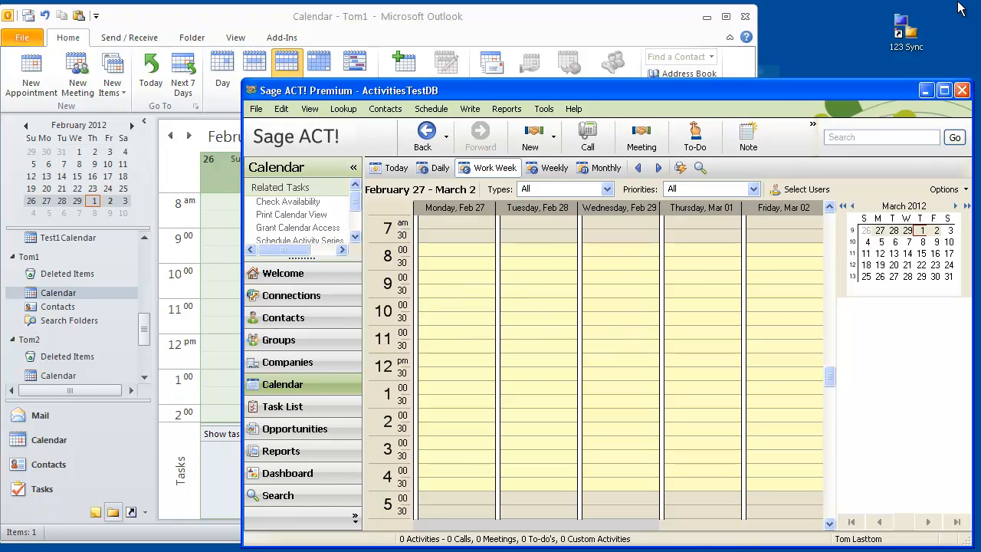
click(910, 48)
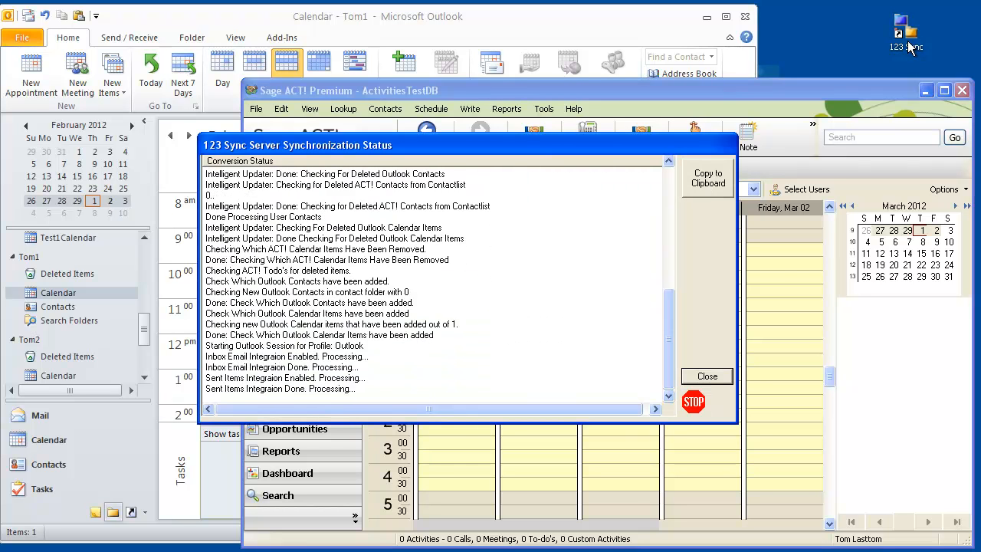
click(707, 375)
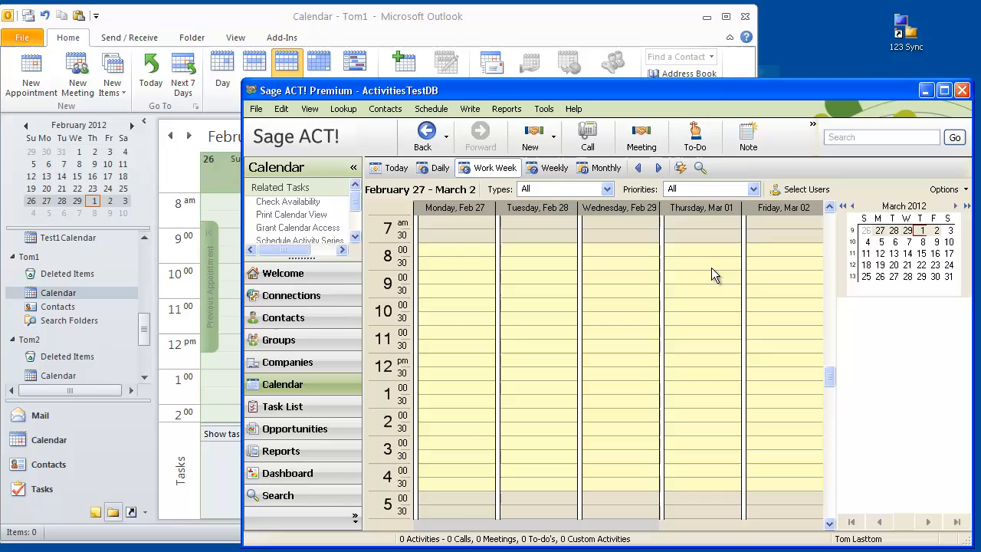
click(605, 27)
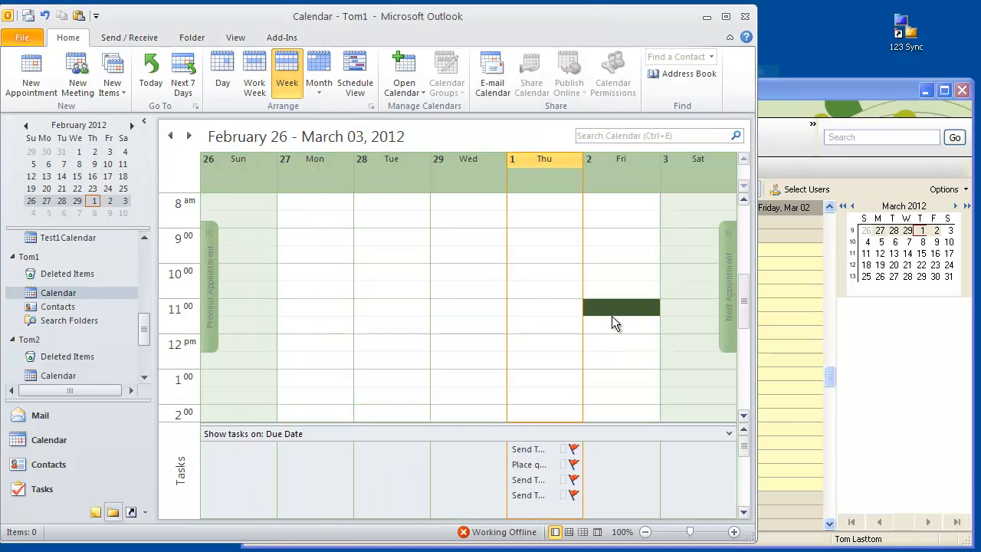
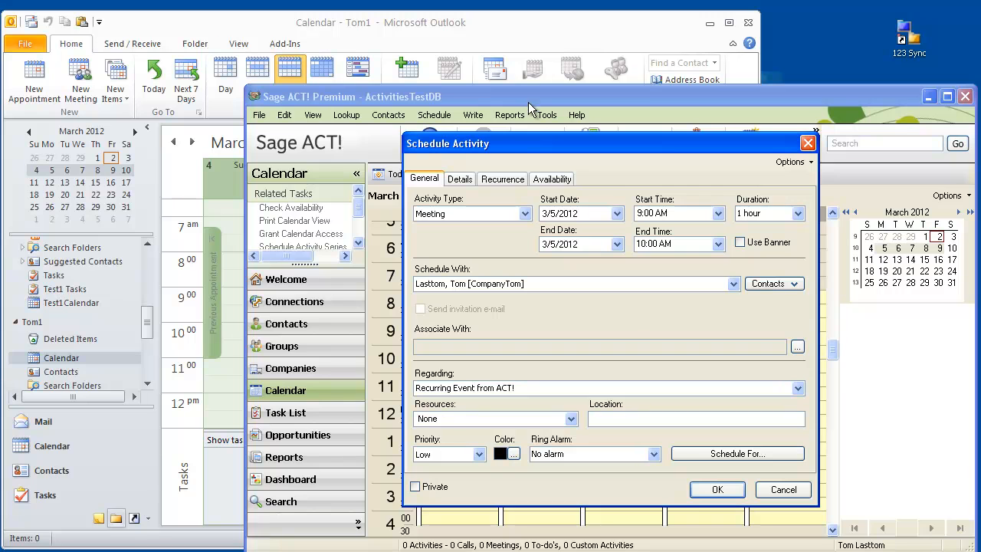
Step: Make the "Recurring Event from ACT!" meeting recur every day from 3/5/2012 with no end date and save it
click(503, 182)
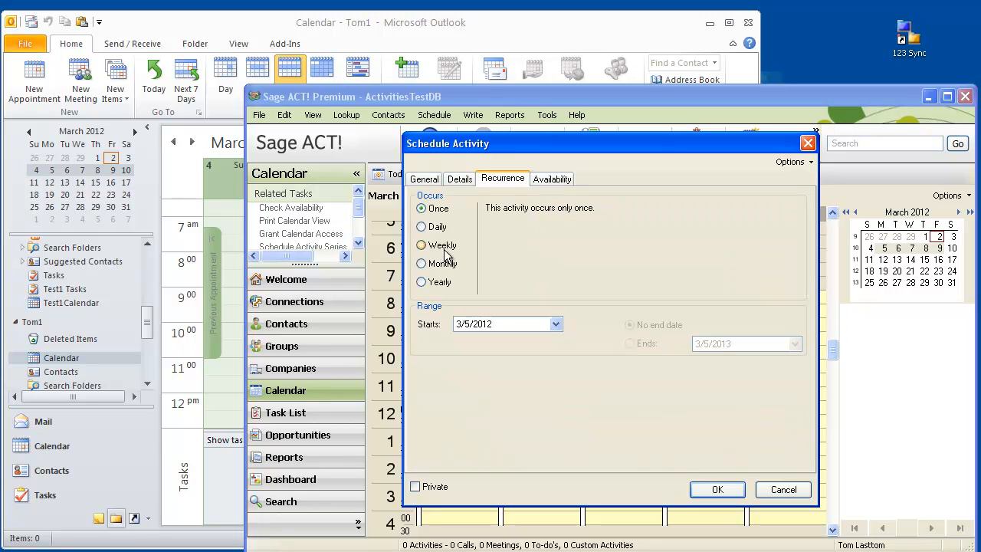
click(426, 227)
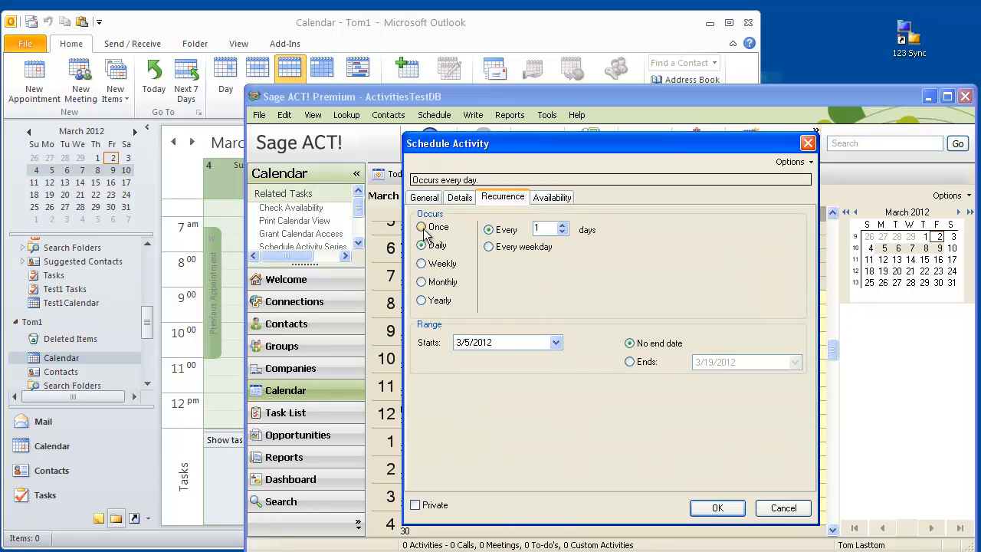
click(716, 508)
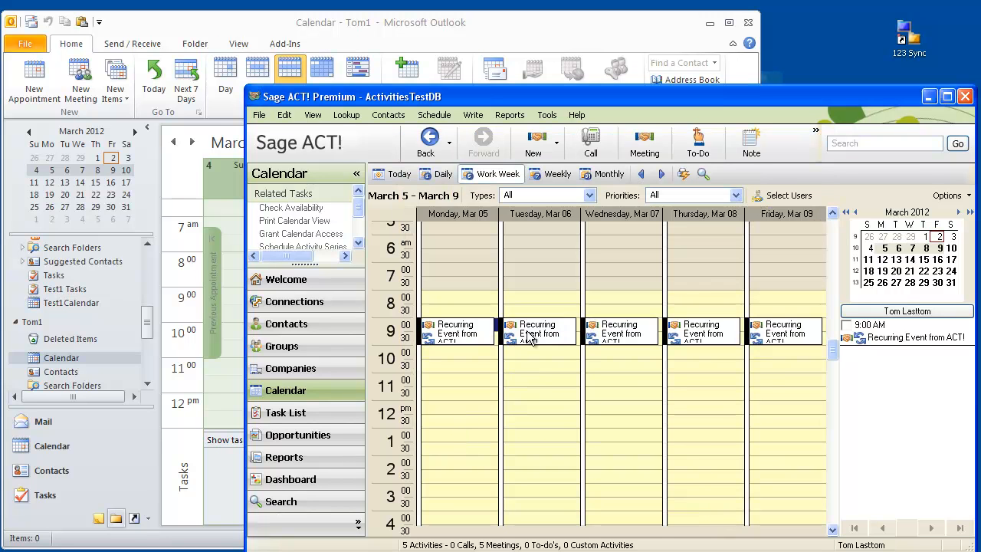
mouse_move(482, 335)
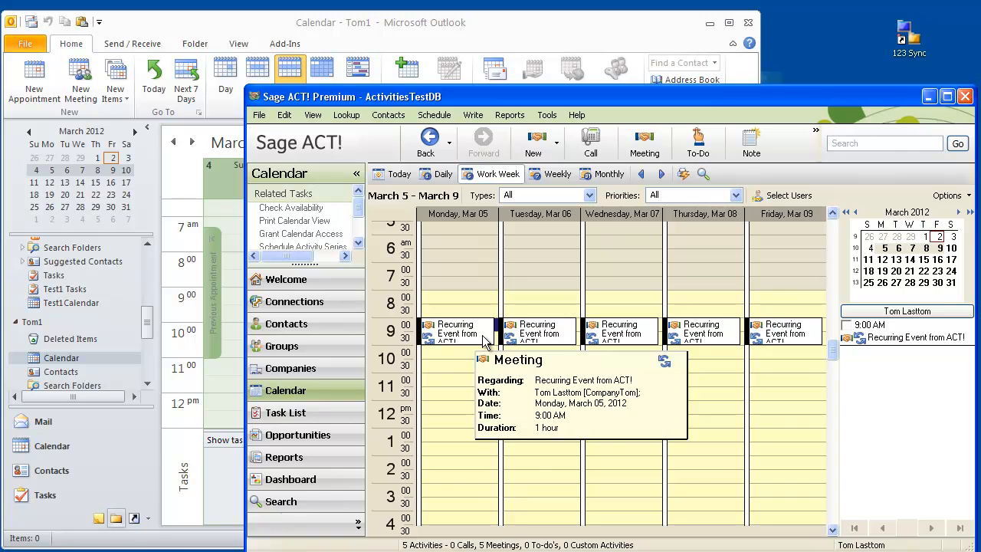
Step: Start a recurring Outlook appointment on Monday, March 5 at 11:00 AM, repeating every 1 day with no end date
click(216, 25)
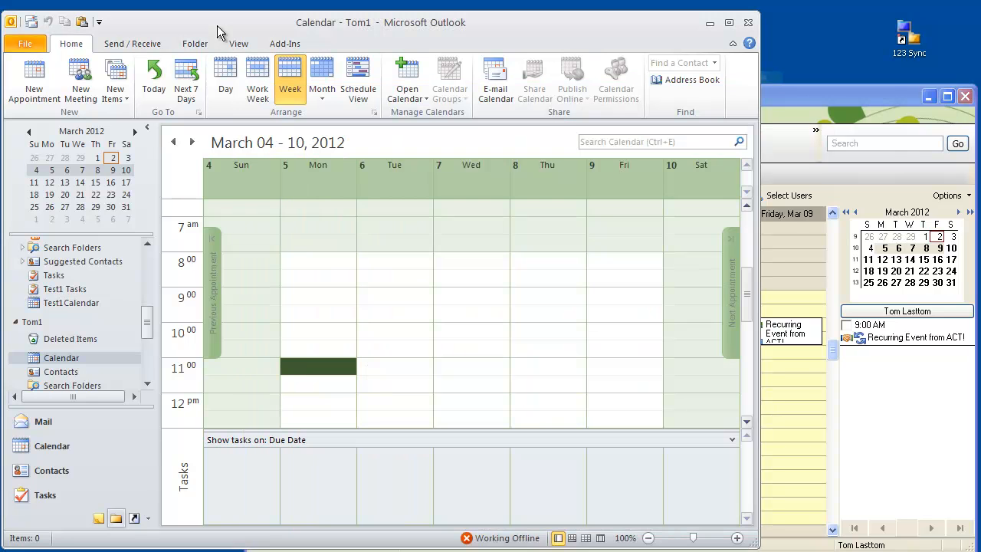
right_click(303, 366)
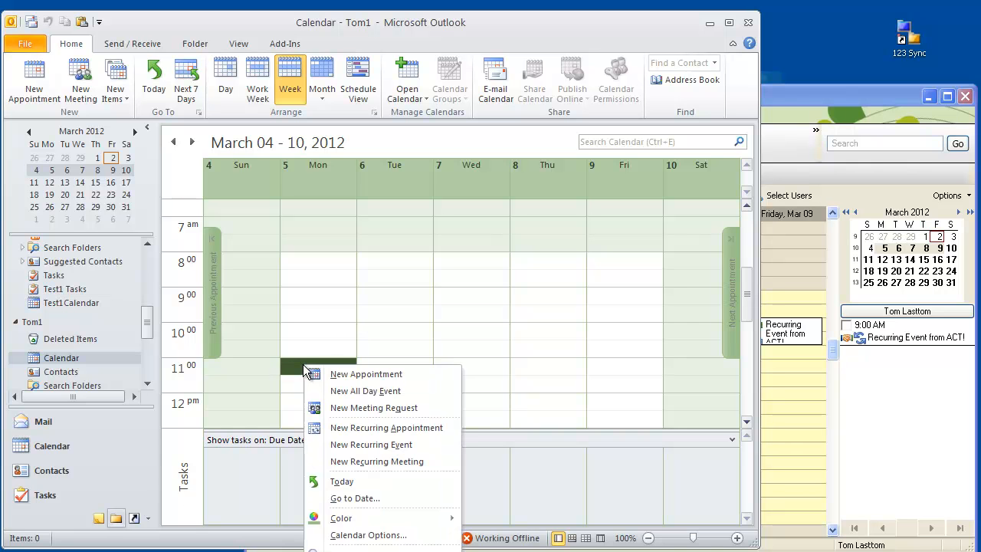
click(362, 427)
click(264, 272)
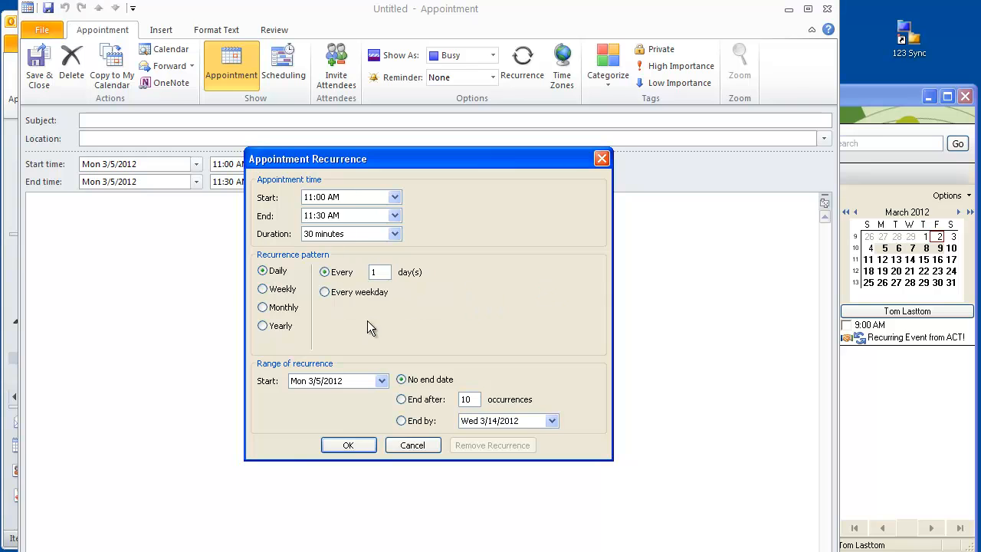
click(344, 445)
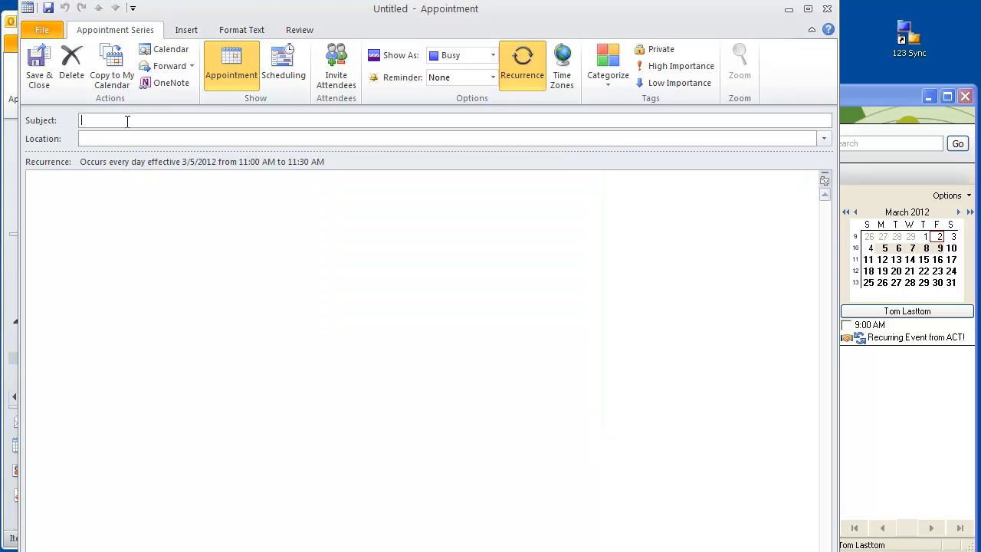
Step: Give the recurring appointment the subject "New Recurring Appointment in Outlook" and save it
text(New)
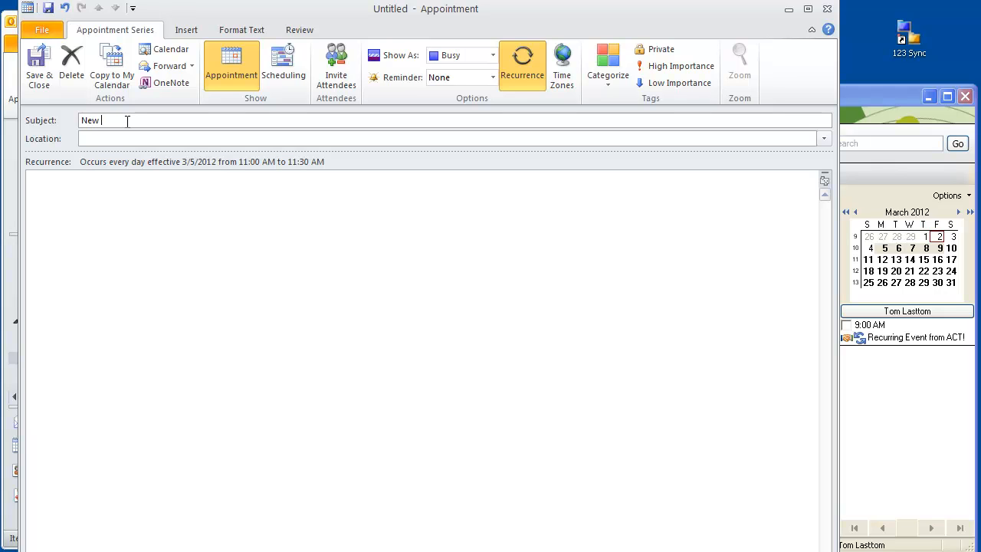
text( Recurrin)
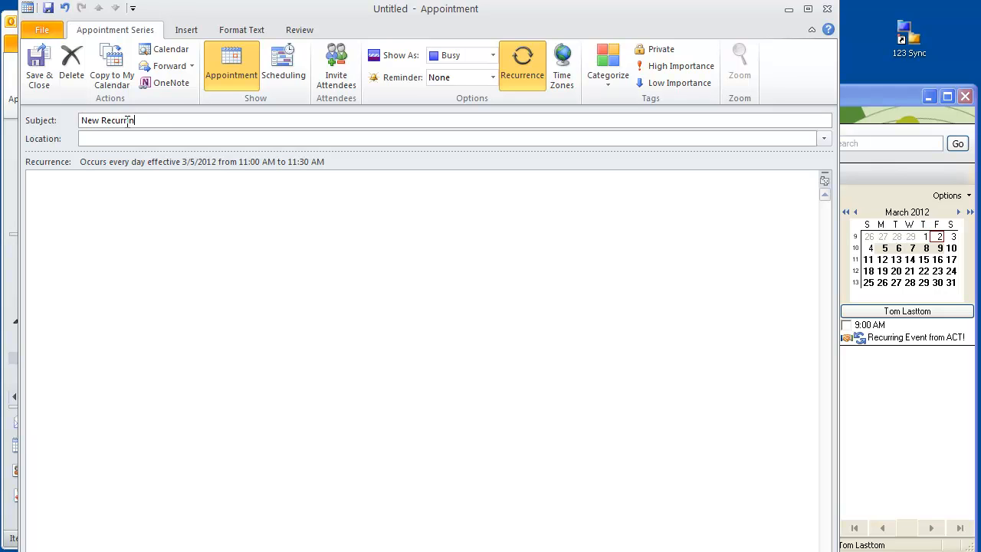
text(g Appointment in Outlook)
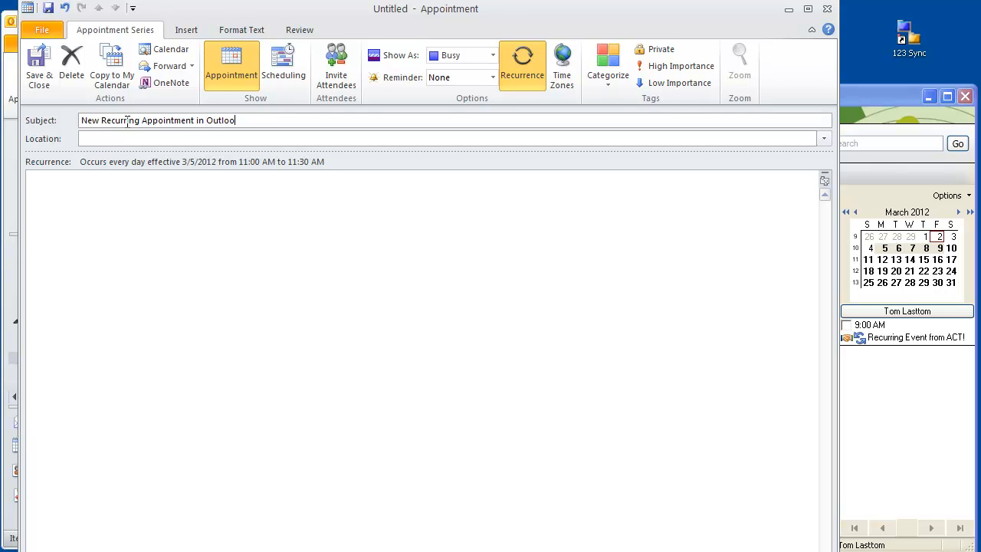
click(38, 73)
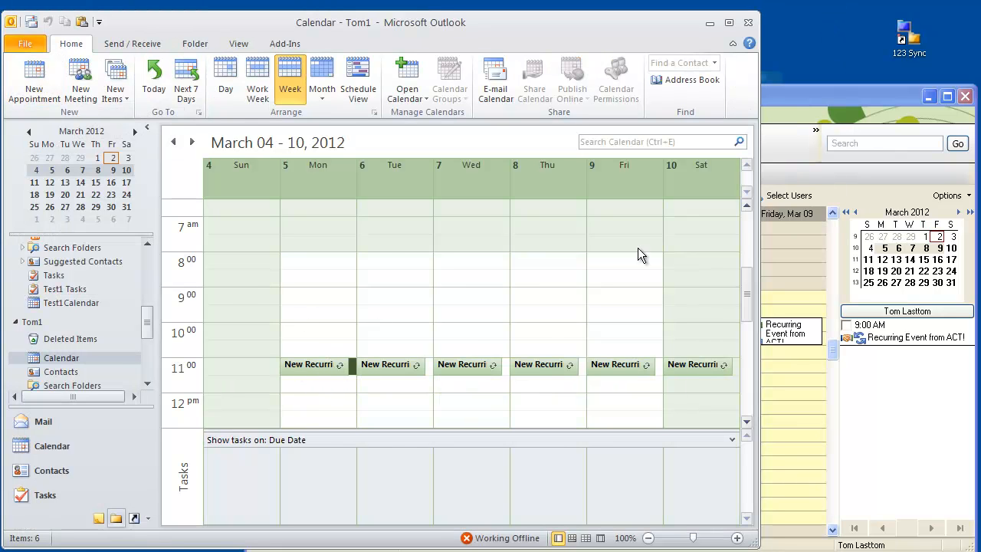
Step: Run 123 Sync to synchronize the new recurring activities between ACT! and Outlook, and close the synchronization status window
click(786, 92)
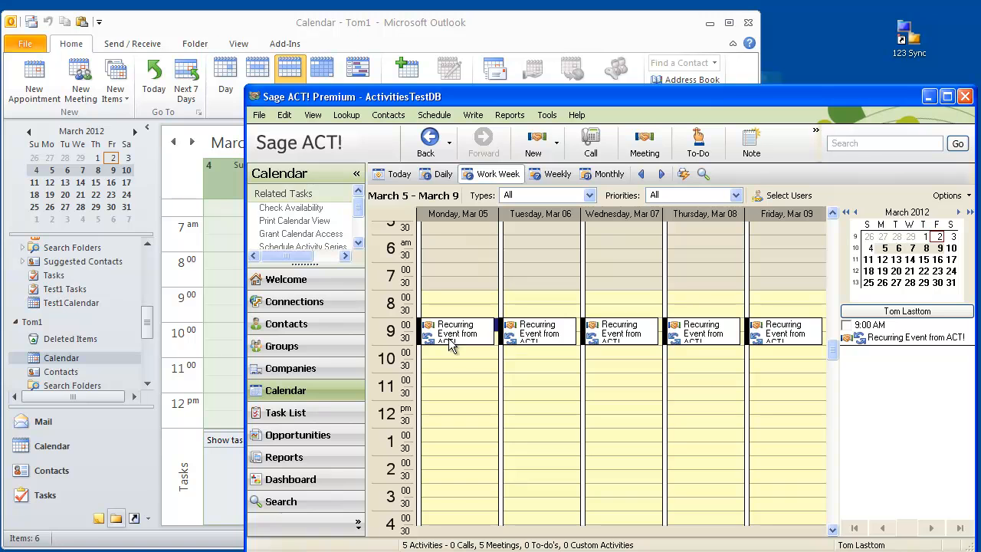
click(370, 23)
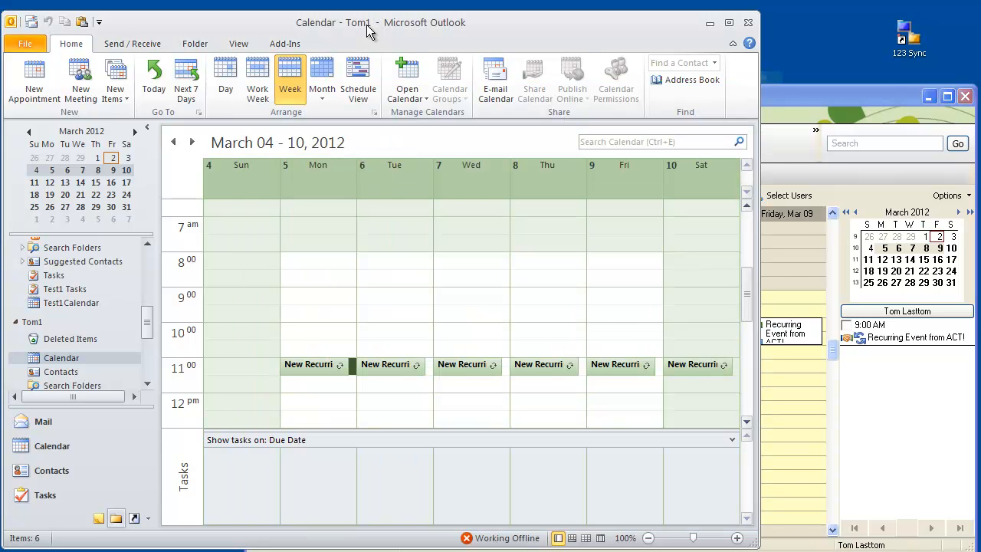
click(832, 98)
click(686, 34)
double_click(909, 42)
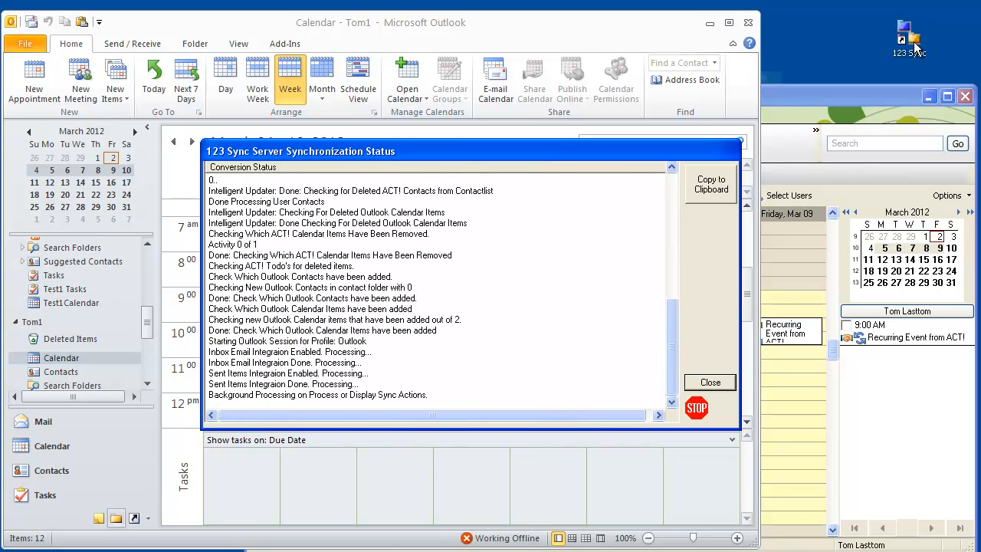
click(716, 380)
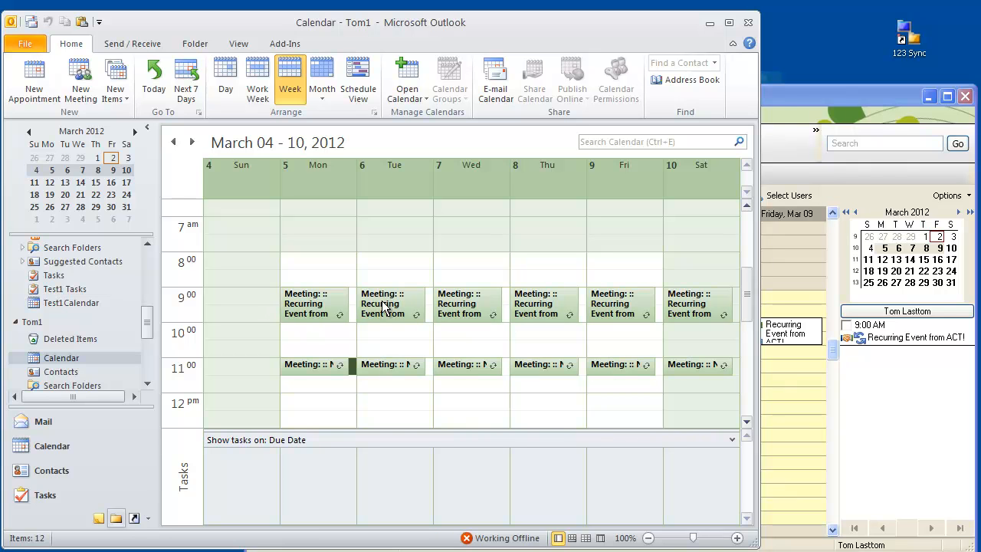
Step: Open the 9:00 AM "Recurring Event from ACT!" series from Monday in Outlook to check its recurrence and details, and close it
double_click(299, 312)
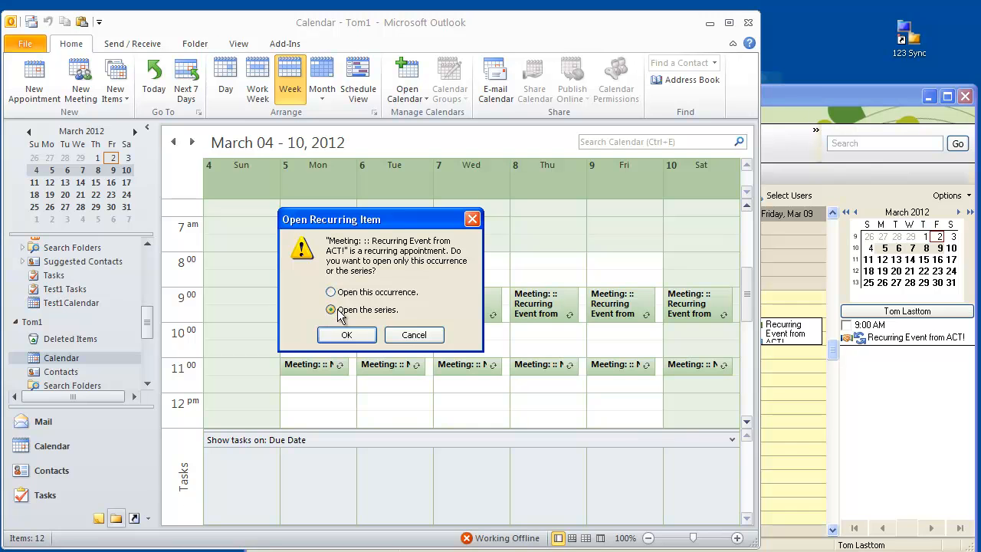
click(339, 311)
click(348, 335)
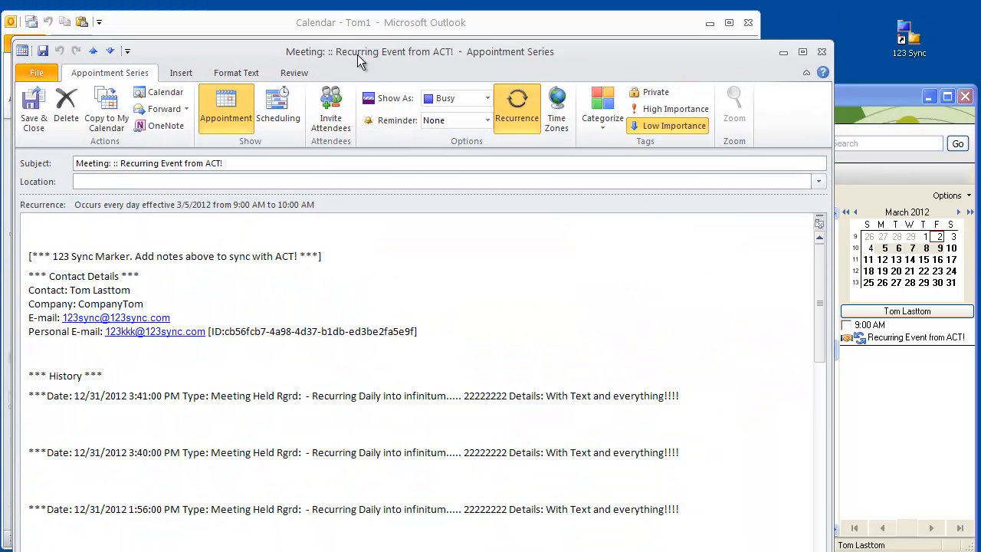
drag(357, 55, 360, 45)
click(825, 52)
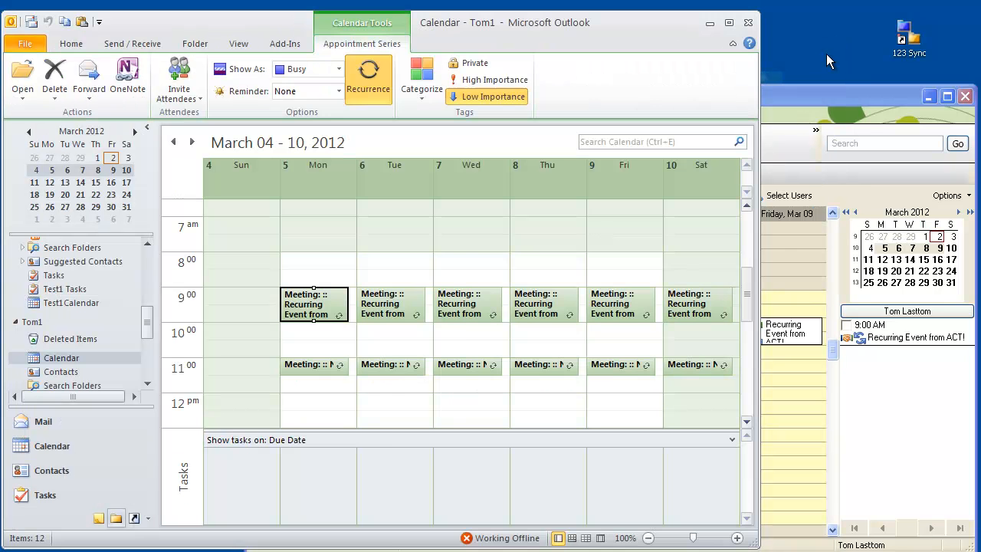
Step: Switch to ACT! and examine the 9:00 AM and 11:00 AM recurring meetings in the March 5 - March 9 calendar
click(814, 89)
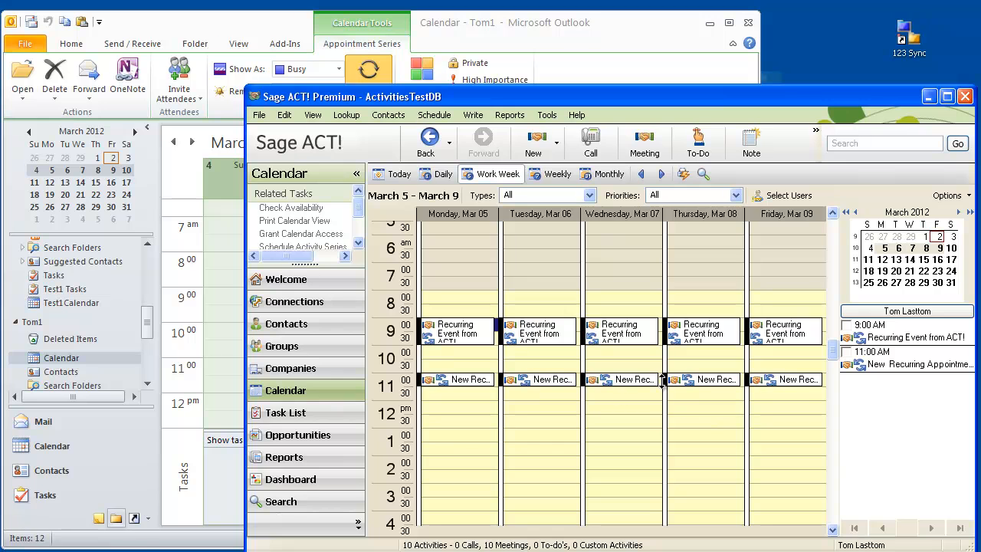
mouse_move(791, 380)
mouse_move(629, 342)
mouse_move(667, 317)
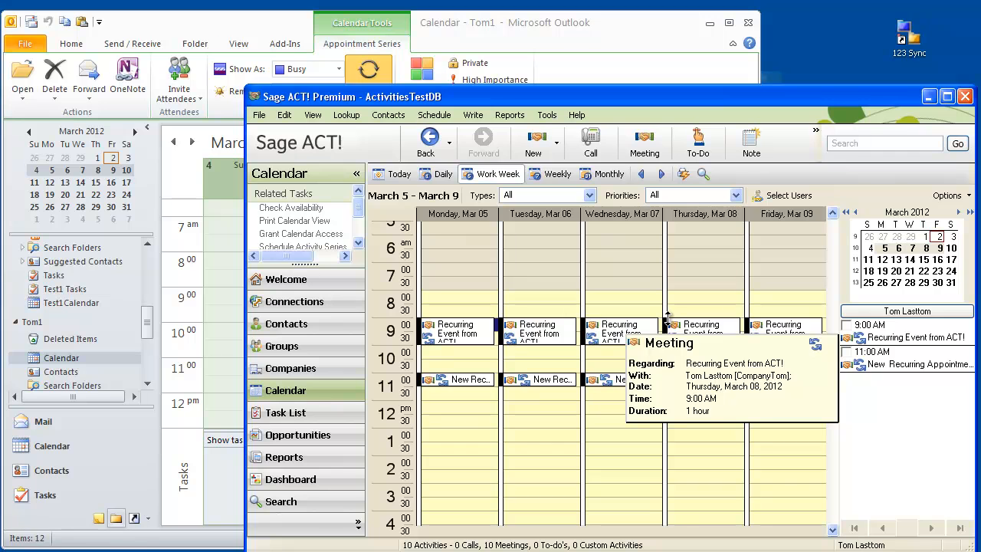
Step: Erase only the Tuesday, March 6 occurrence of the 9:00 AM "Recurring Event from ACT!" meeting
click(553, 334)
right_click(553, 335)
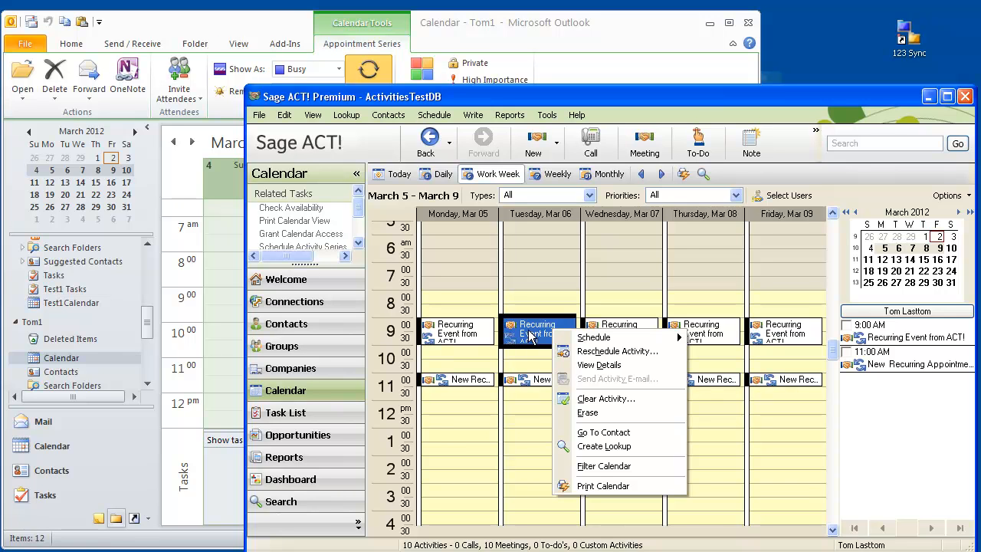
click(530, 335)
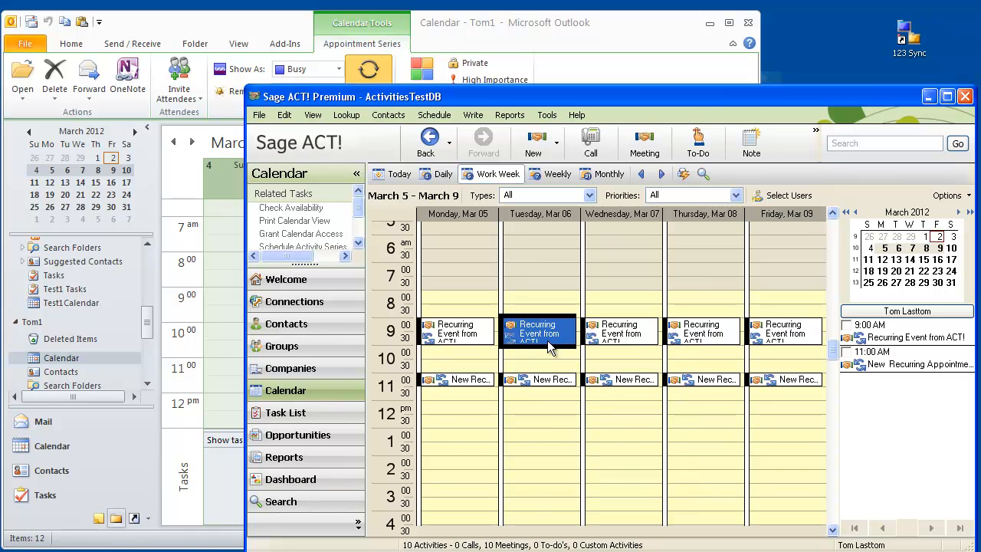
right_click(548, 343)
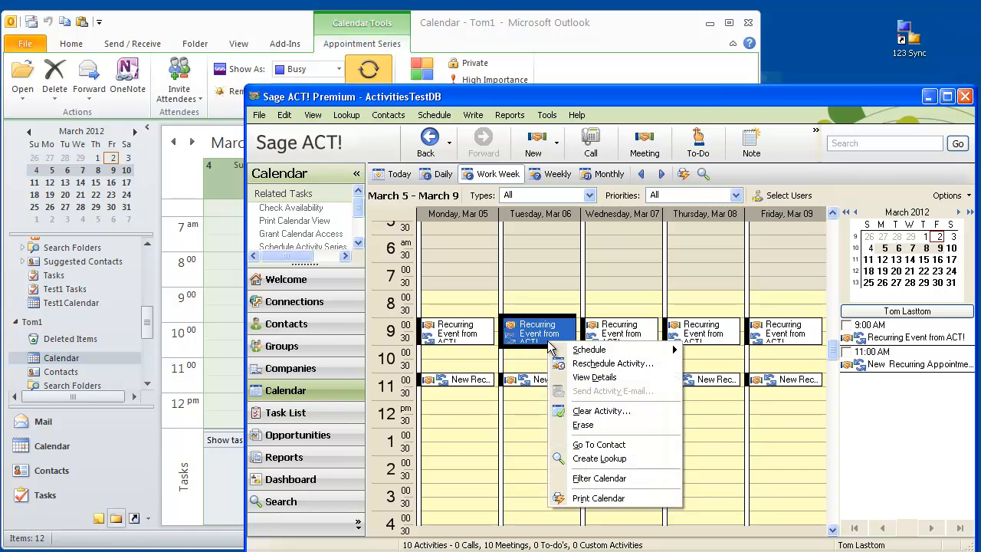
click(571, 425)
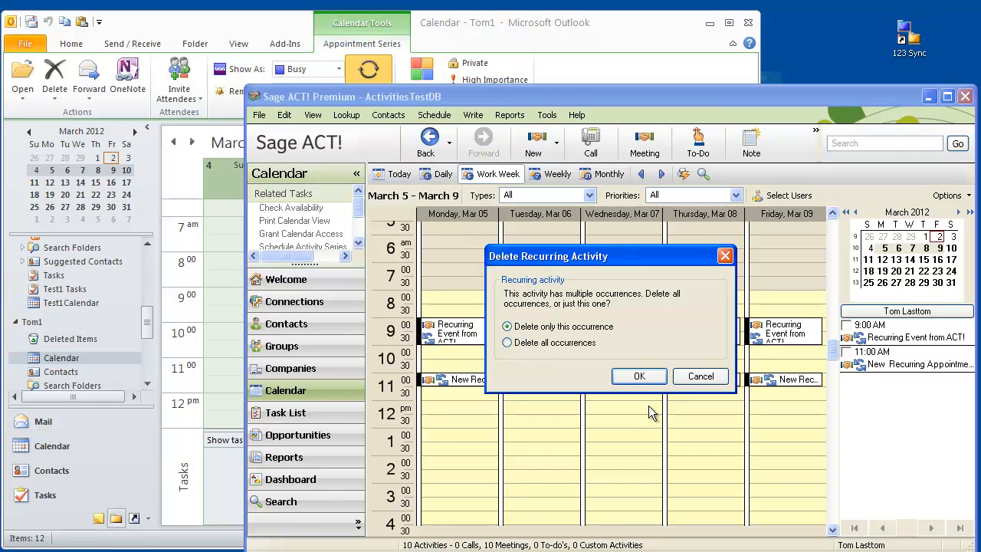
click(648, 379)
Step: Erase only the Thursday, March 8 occurrence of the 9:00 AM "Recurring Event from ACT!" meeting
click(711, 334)
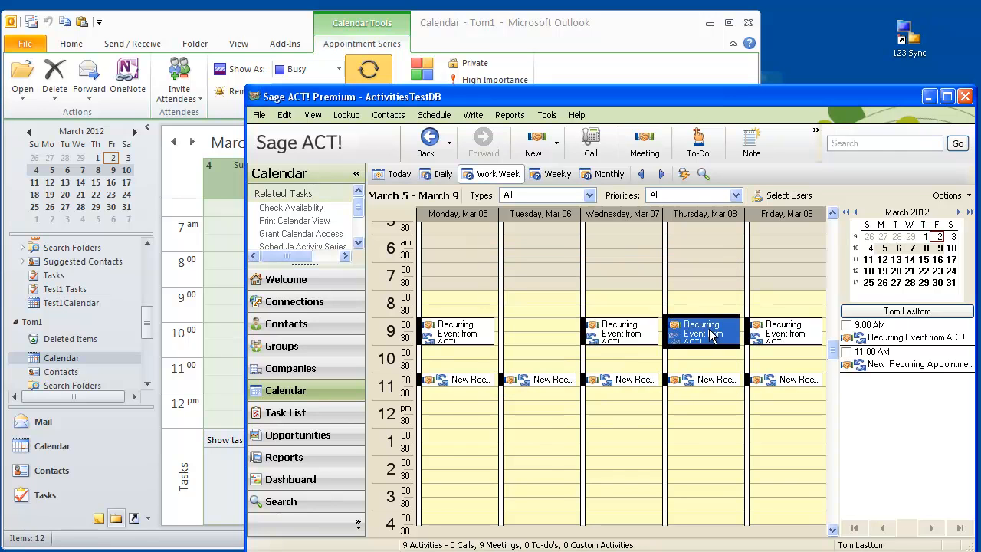
right_click(711, 334)
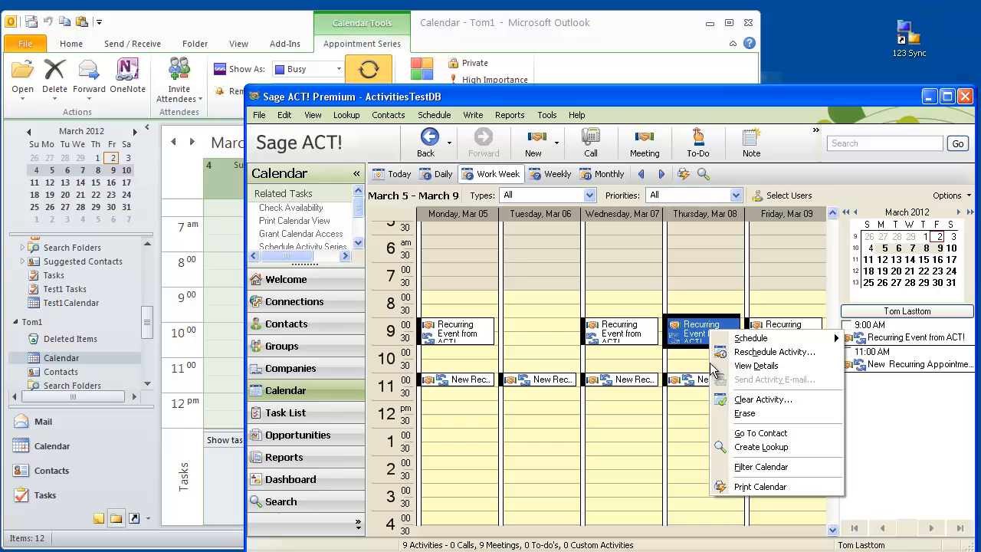
click(742, 416)
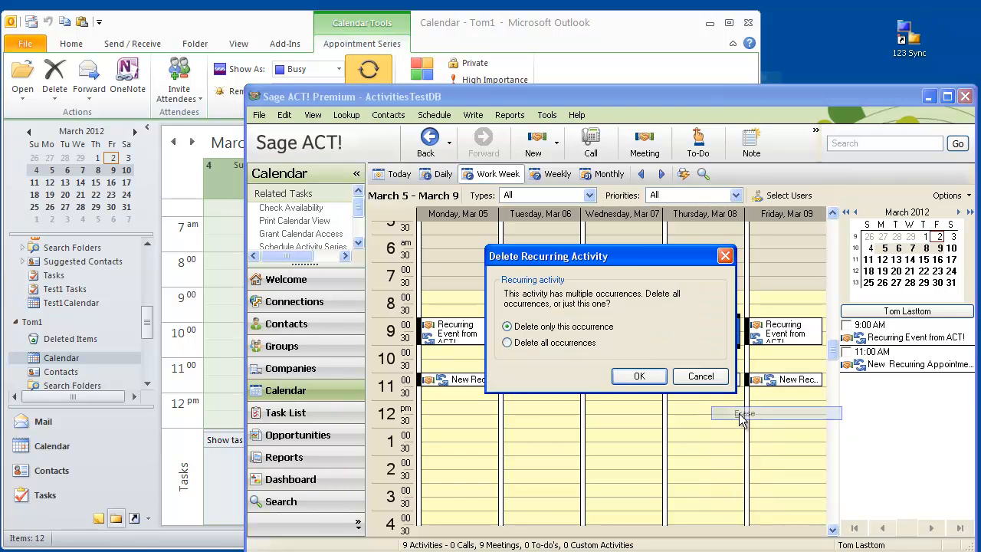
click(648, 375)
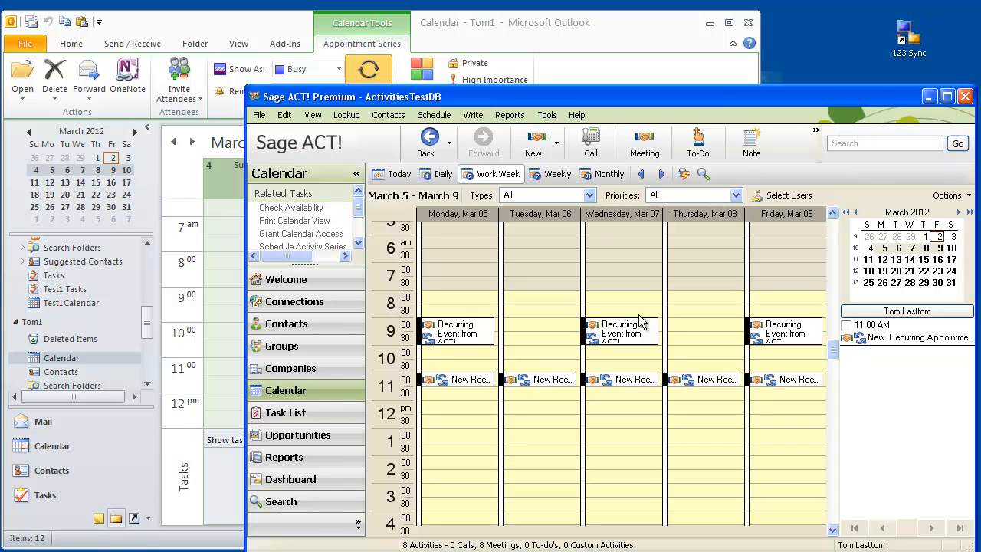
Step: Switch to Outlook and delete only the Wednesday, March 7 occurrence of the 11:00 AM recurring appointment
click(252, 28)
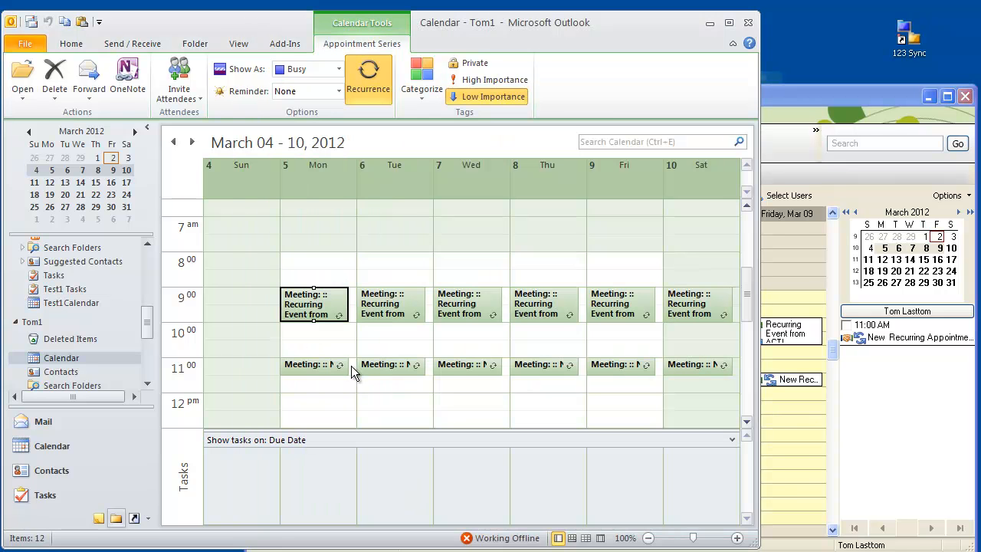
click(406, 365)
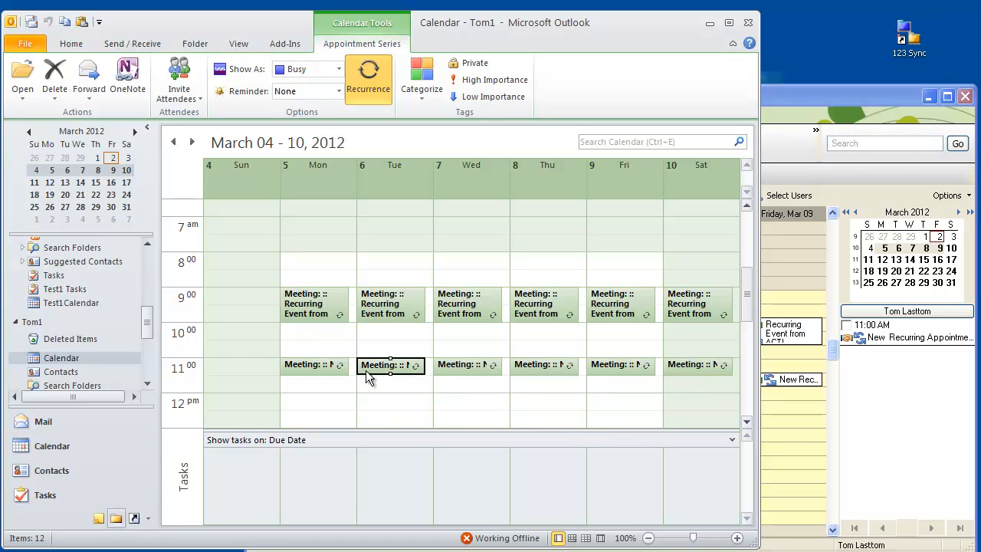
click(457, 367)
right_click(456, 365)
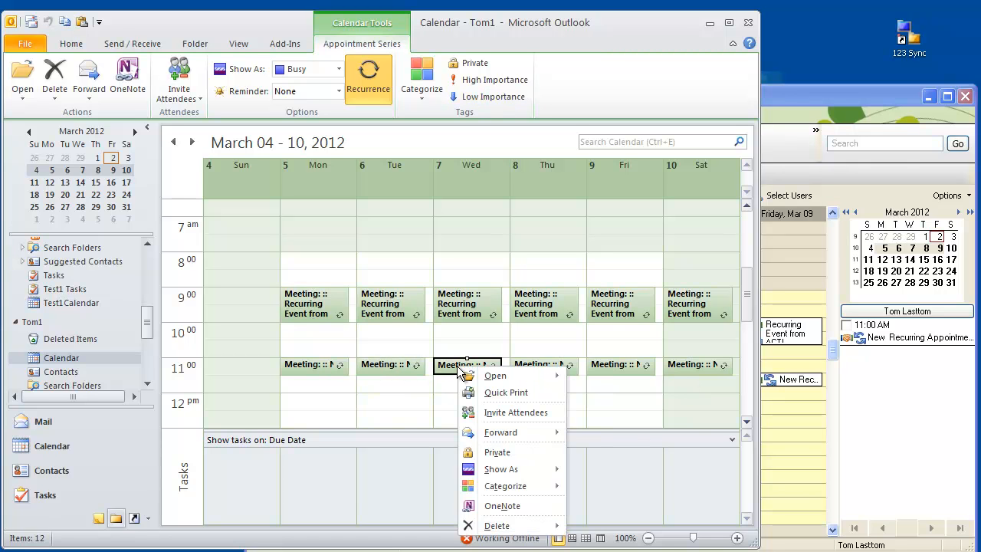
mouse_move(508, 528)
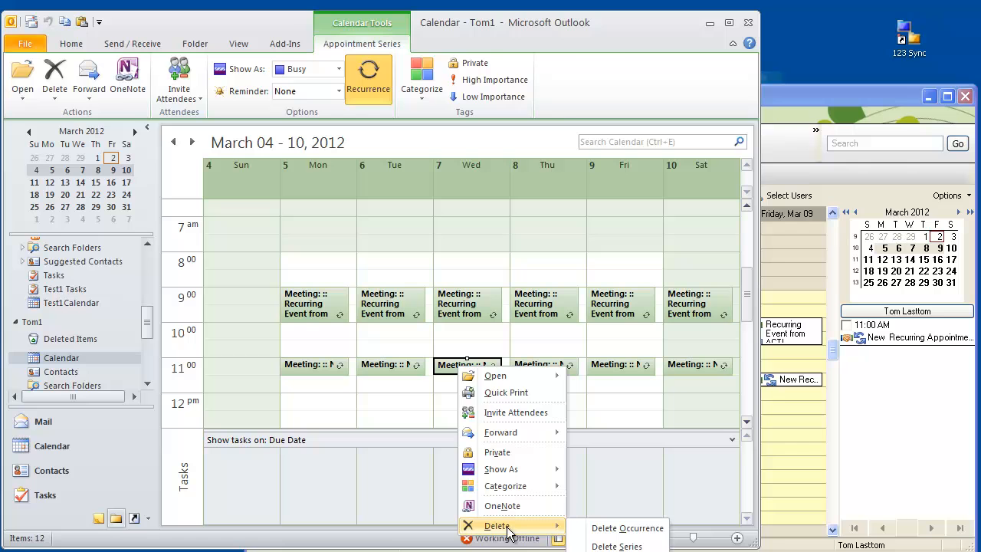
click(627, 529)
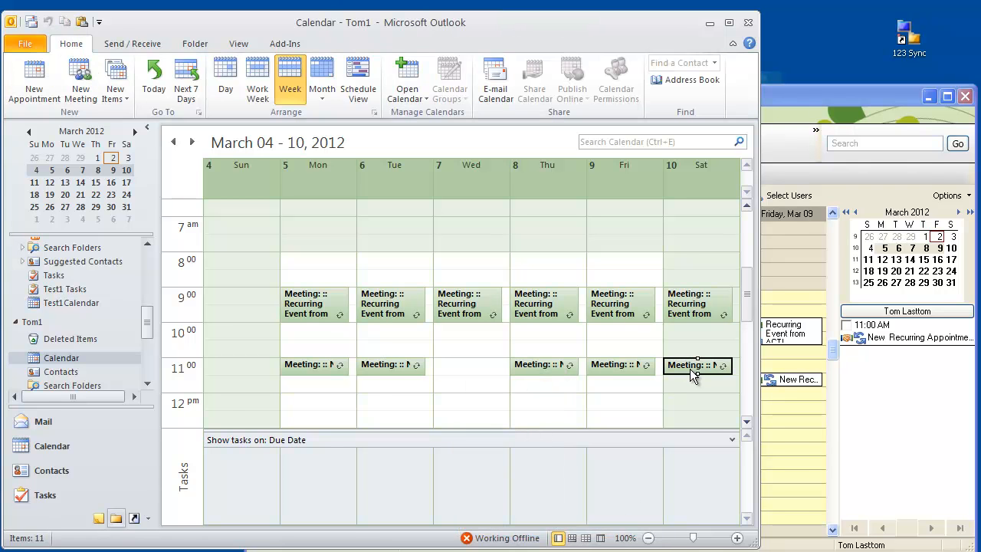
Step: Delete only the Saturday, March 10 occurrence of the 11:00 AM recurring appointment in Outlook
right_click(689, 369)
mouse_move(720, 529)
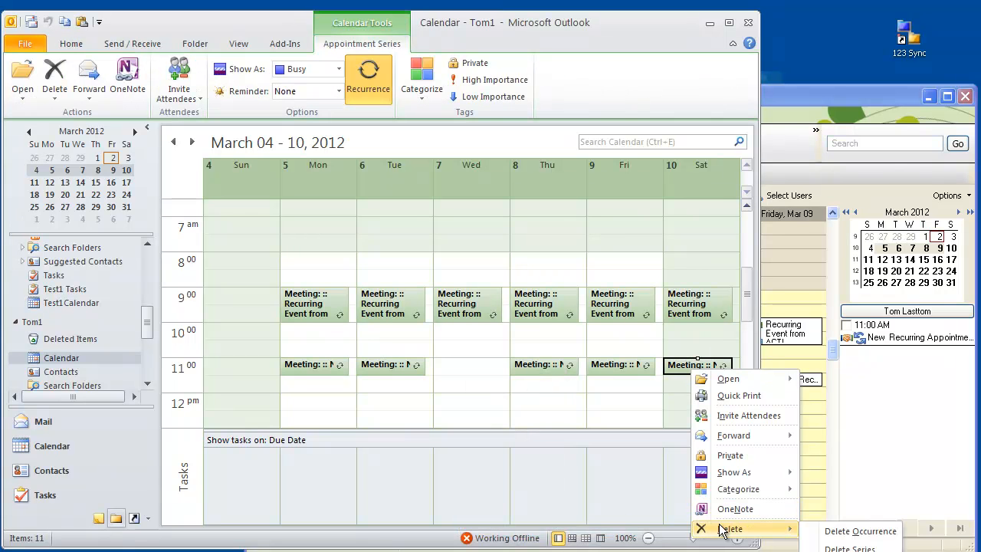
click(875, 533)
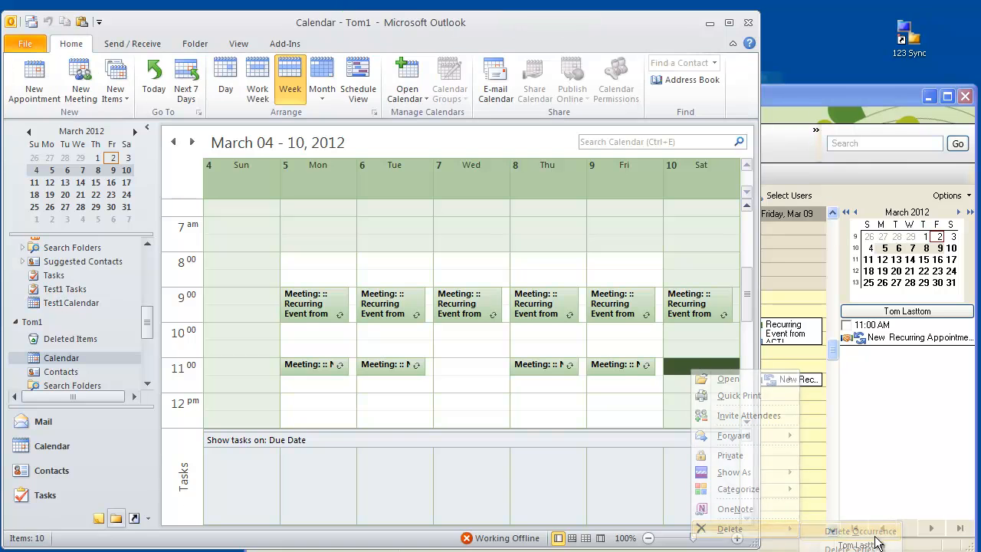
Step: Synchronize the deleted occurrences between ACT! and Outlook with 123 Sync, and compare both calendars
click(802, 100)
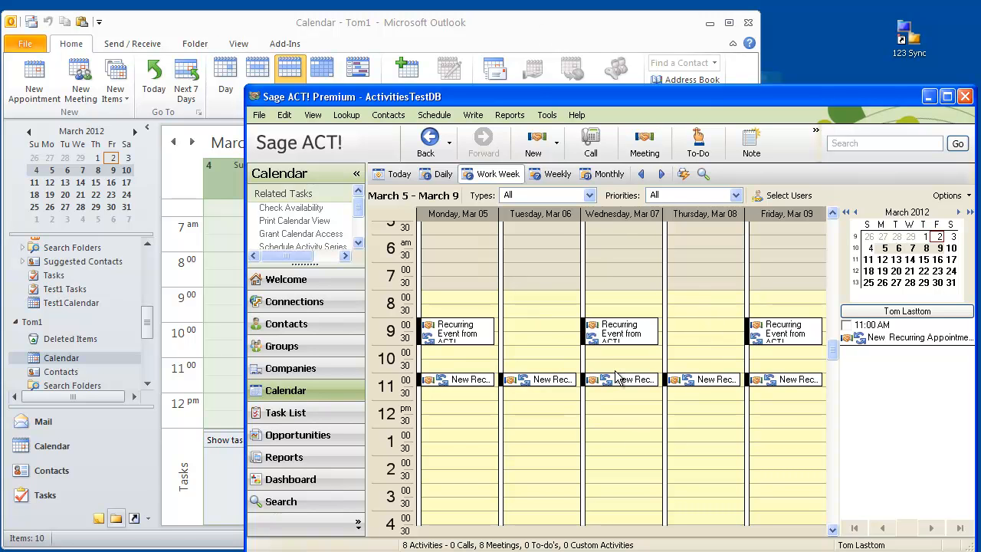
double_click(907, 42)
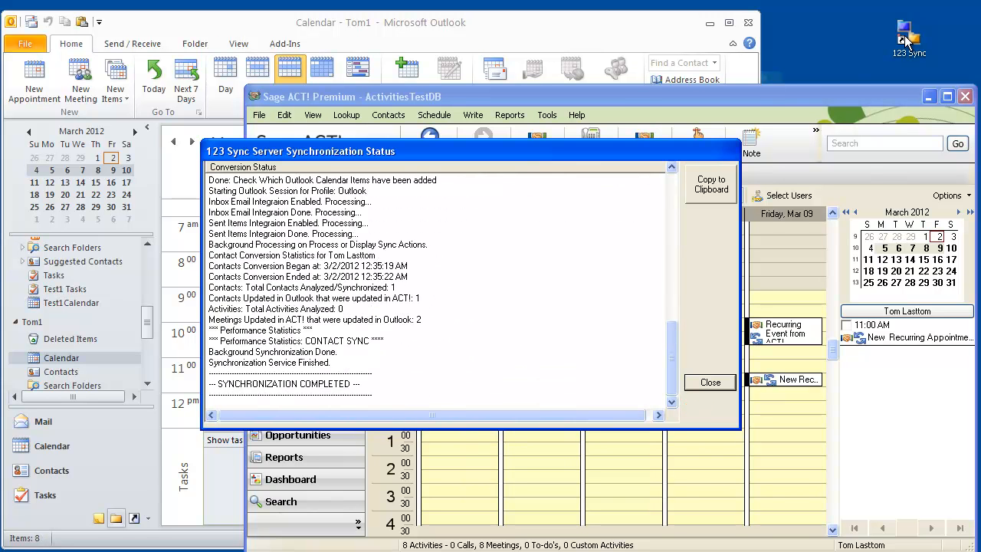
click(710, 383)
click(713, 380)
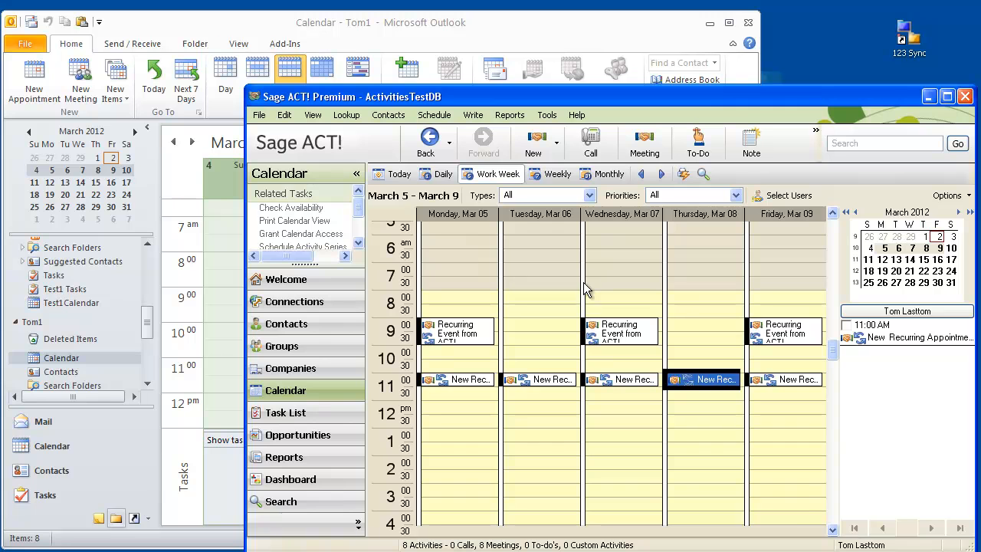
key(Delete)
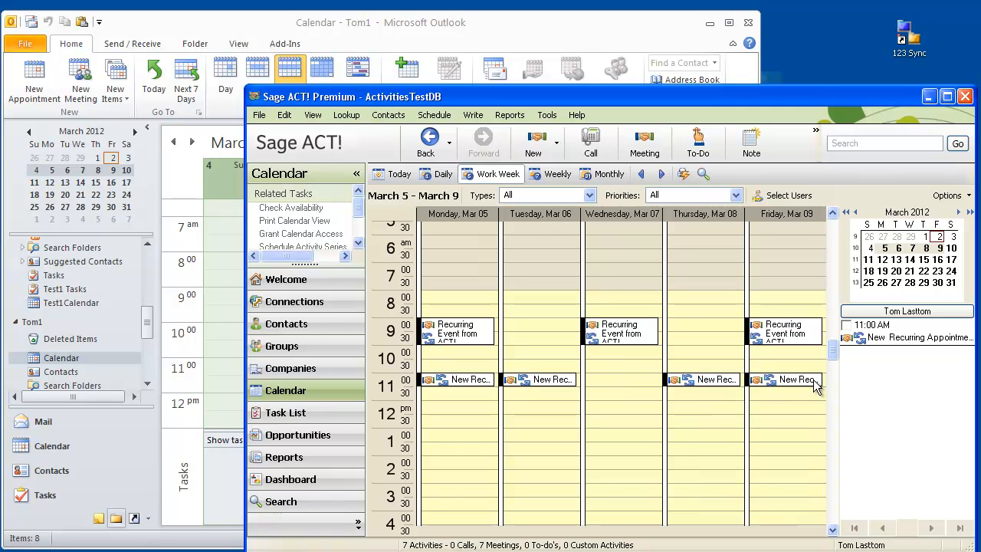
click(551, 27)
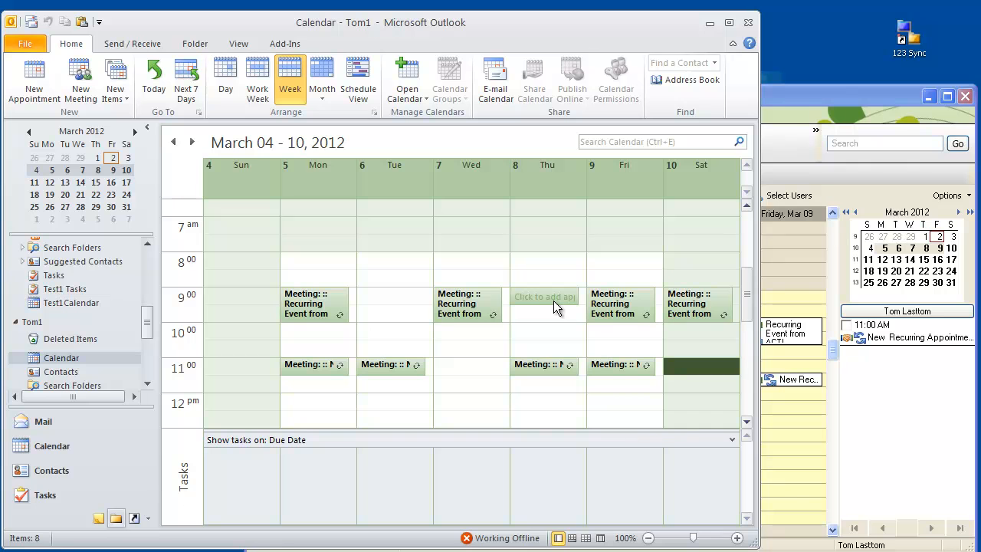
Step: In ACT!, move all occurrences of the "Recurring Event from ACT!" meeting to 7:30 AM and synchronize the change with 123 Sync
click(817, 93)
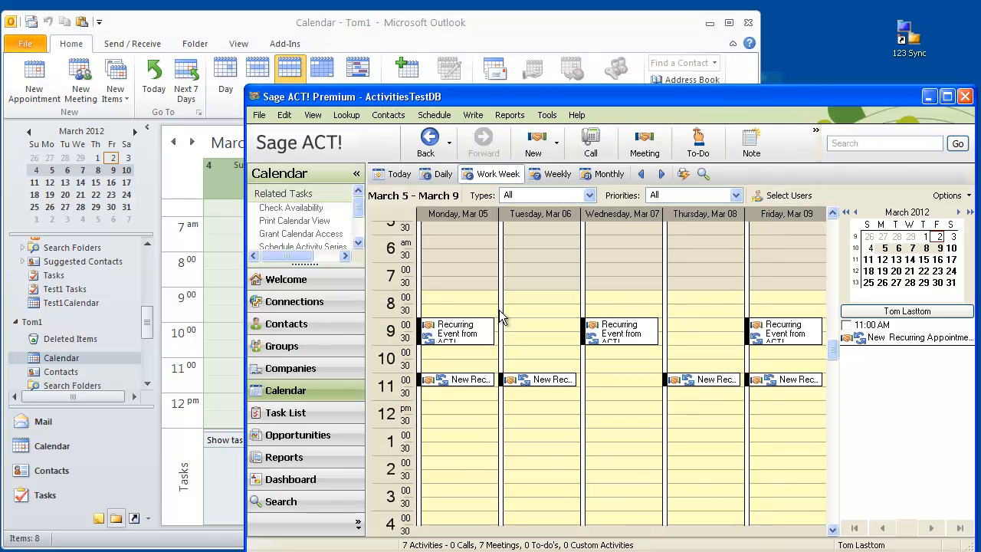
click(466, 334)
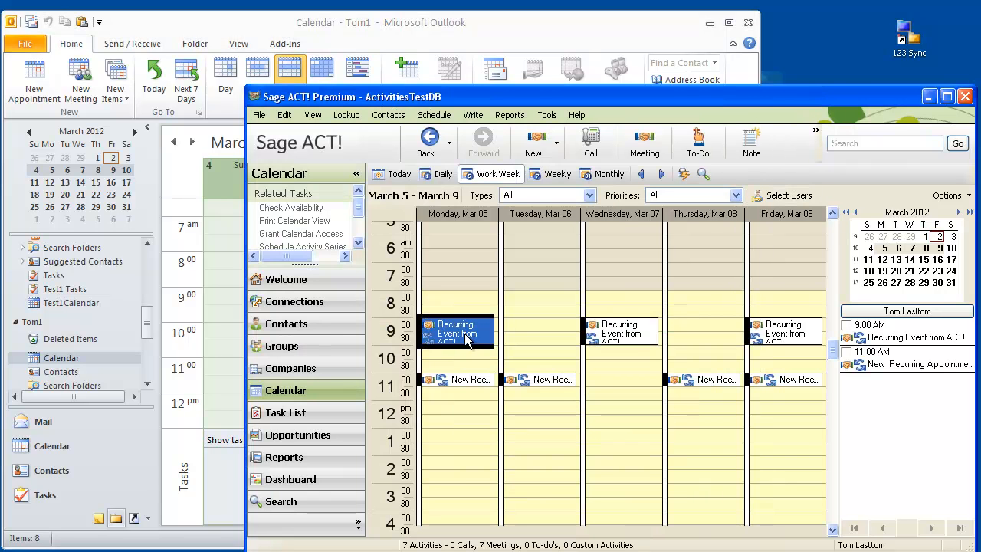
drag(466, 341, 462, 300)
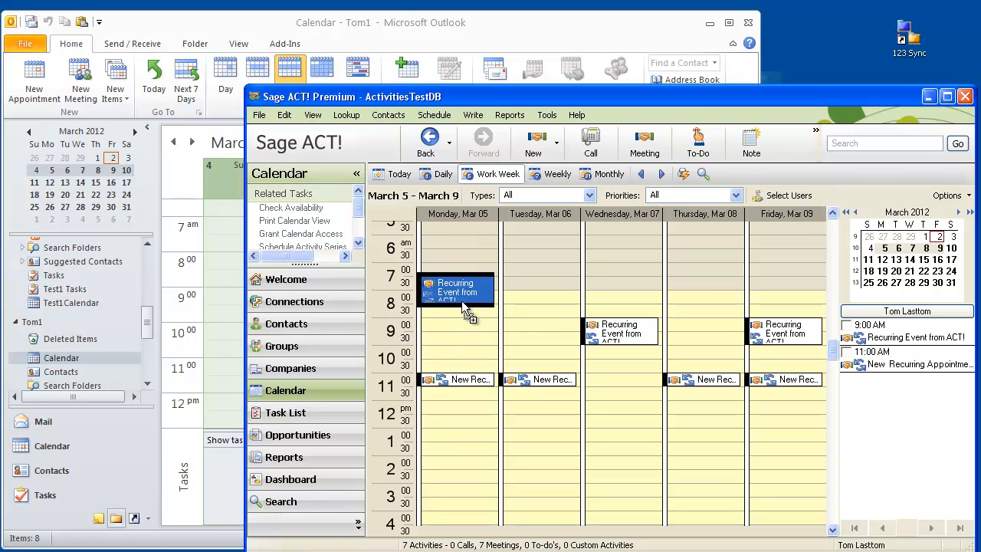
click(550, 343)
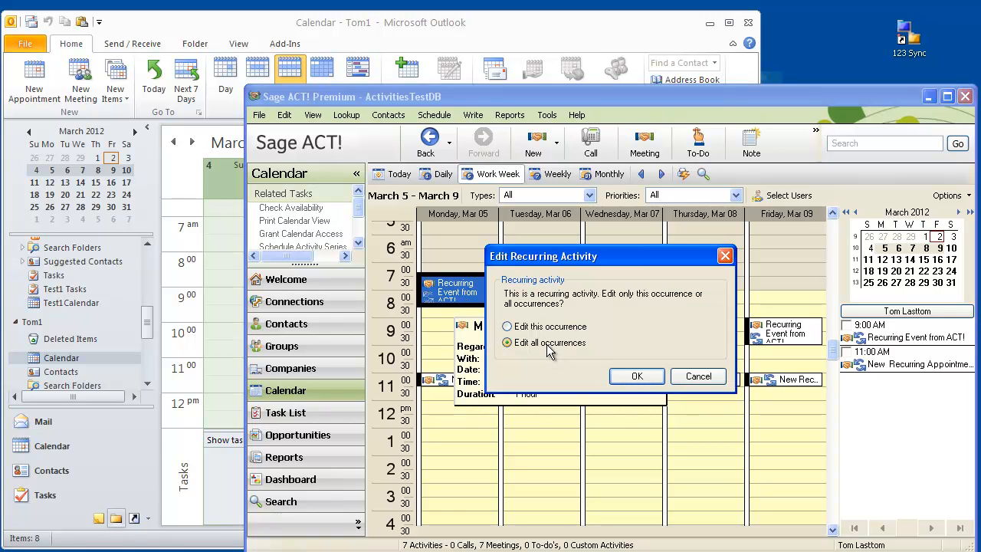
click(630, 374)
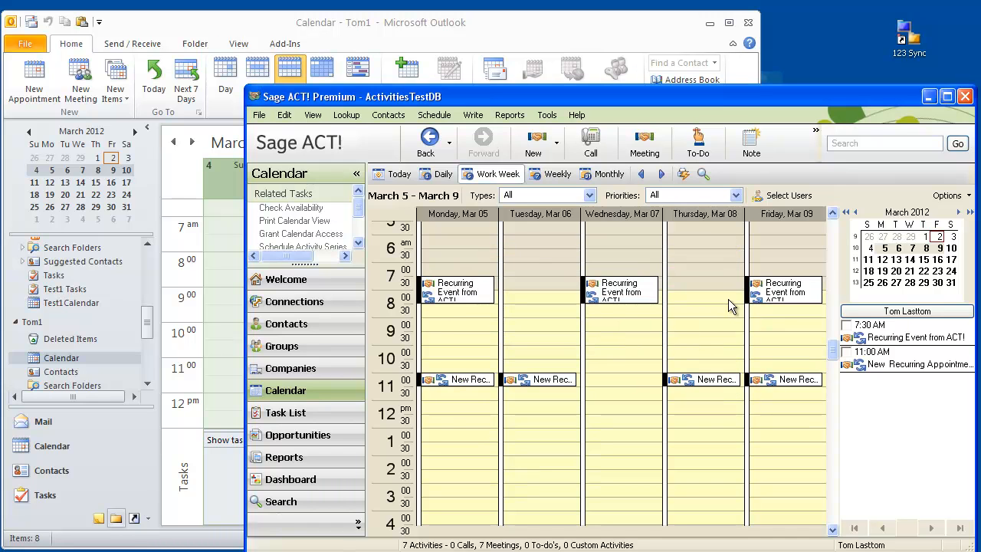
double_click(910, 43)
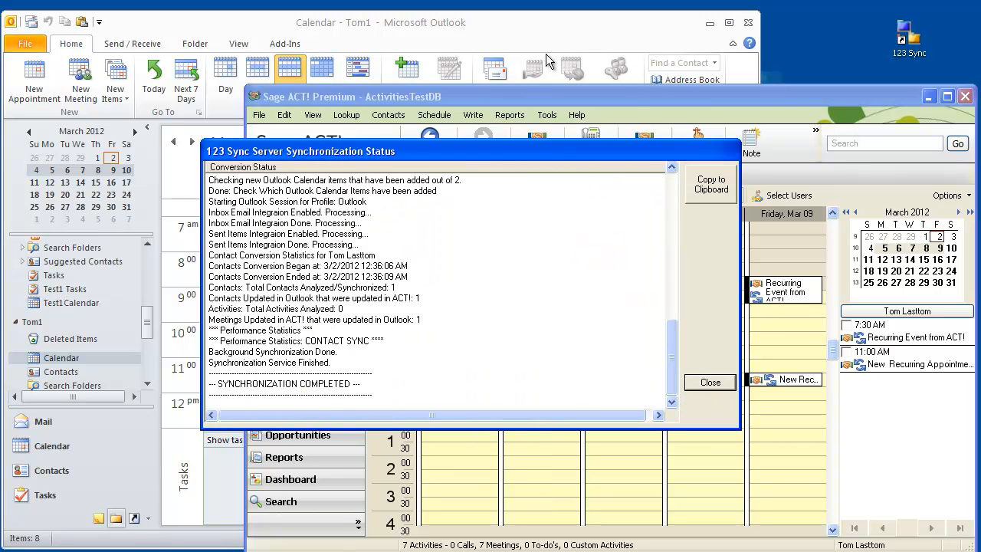
Step: Switch to Outlook and delete the entire series of the 11:00 AM recurring appointment
click(709, 381)
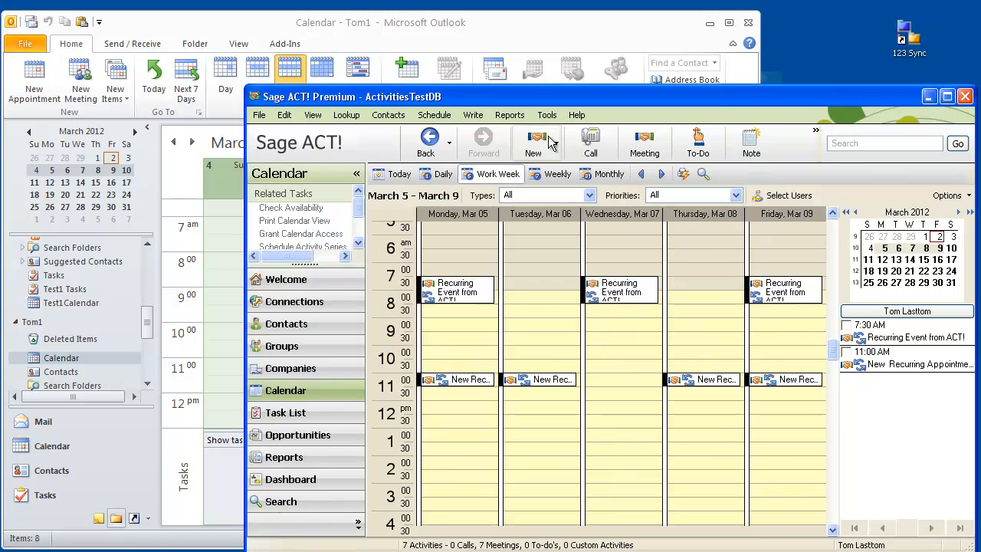
click(494, 27)
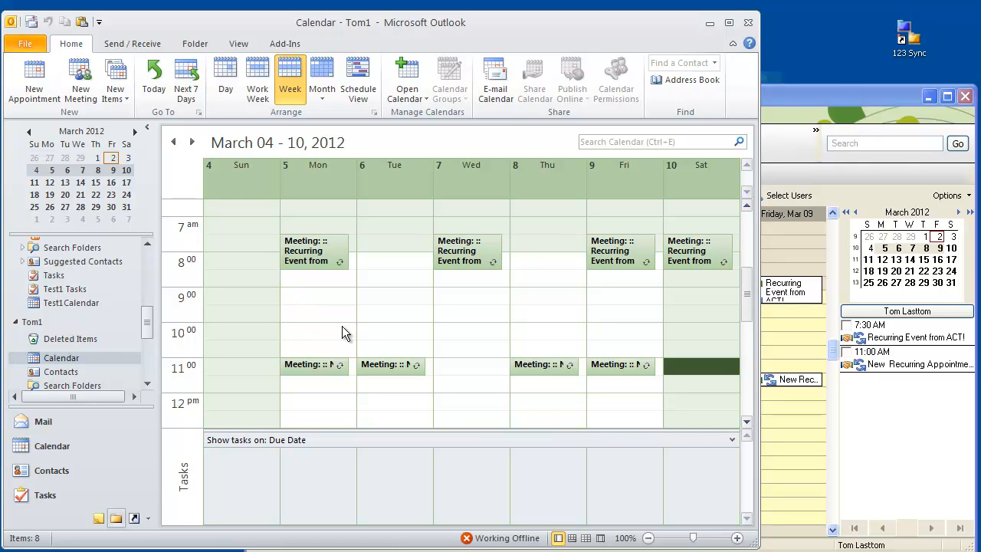
click(314, 367)
right_click(314, 367)
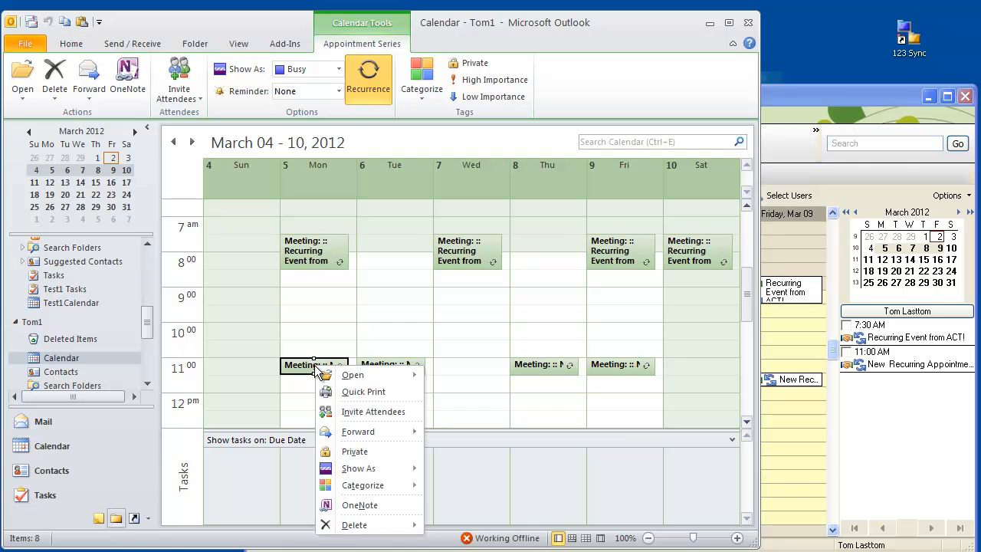
mouse_move(387, 526)
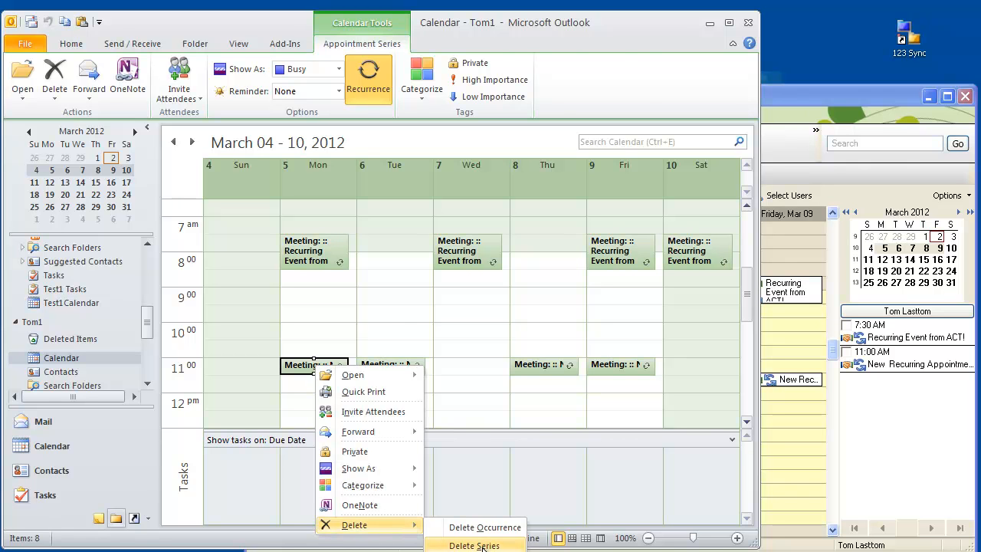
click(474, 545)
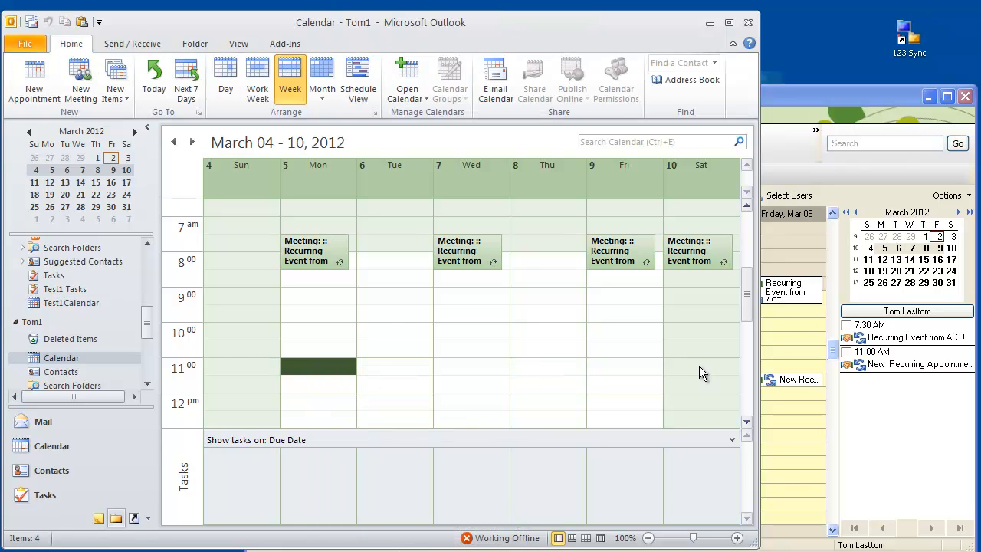
Step: Synchronize the deleted series with 123 Sync and switch to ACT! to check its work week calendar
double_click(912, 38)
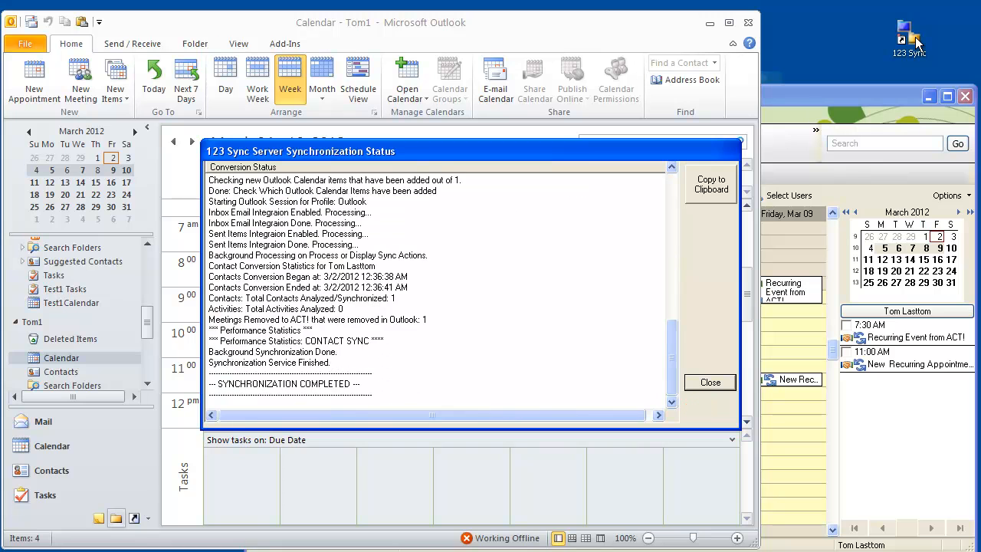
click(709, 381)
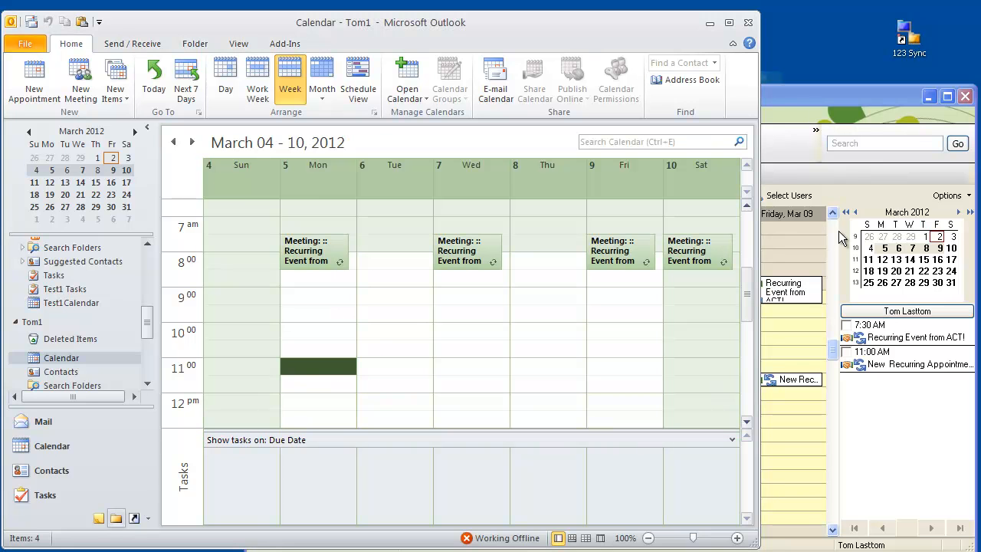
click(806, 97)
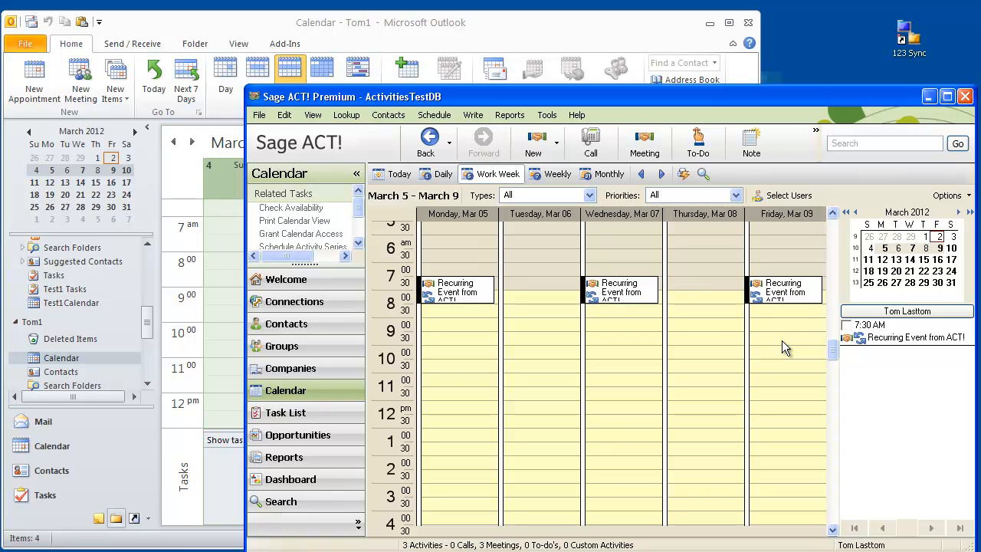
click(806, 551)
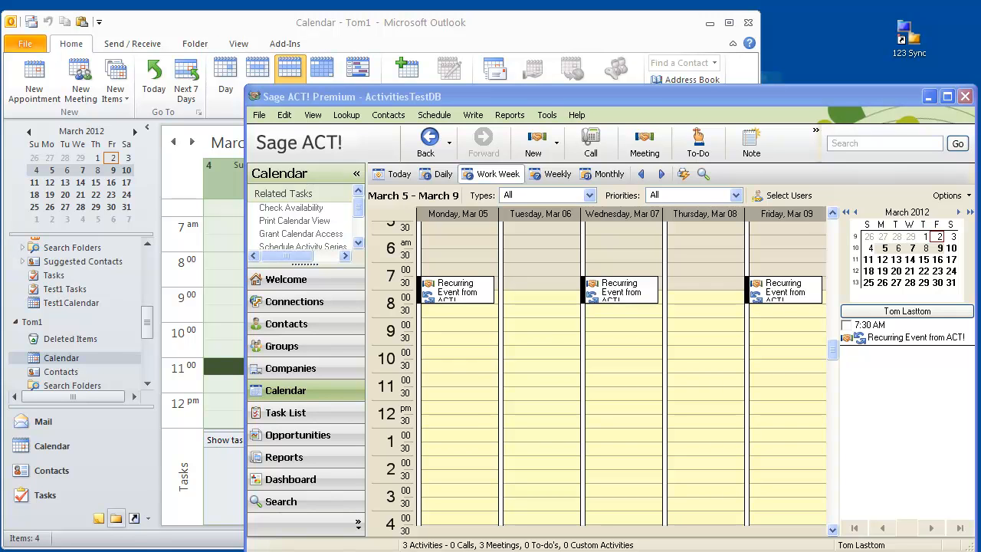
click(619, 290)
right_click(620, 290)
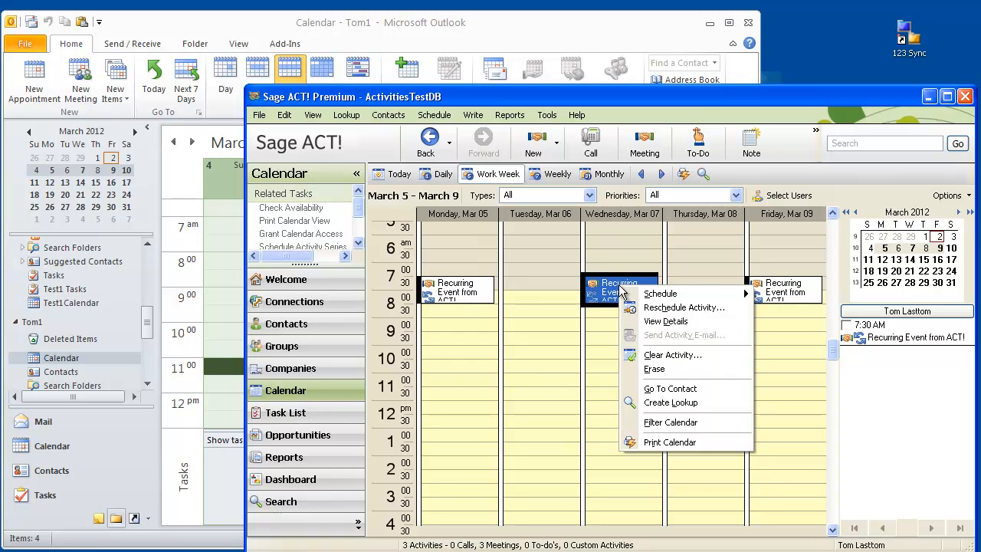
double_click(591, 297)
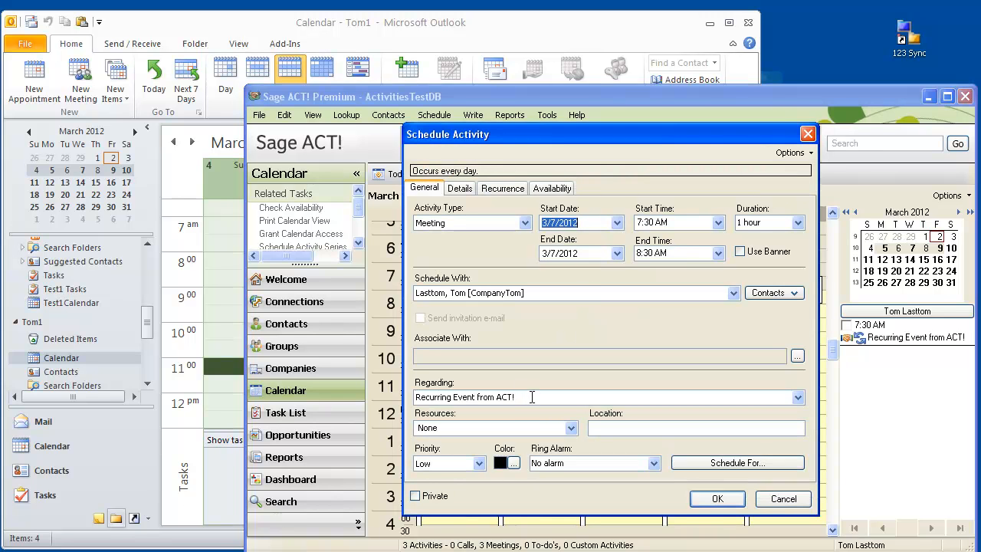
click(532, 397)
text(11111111111)
click(717, 499)
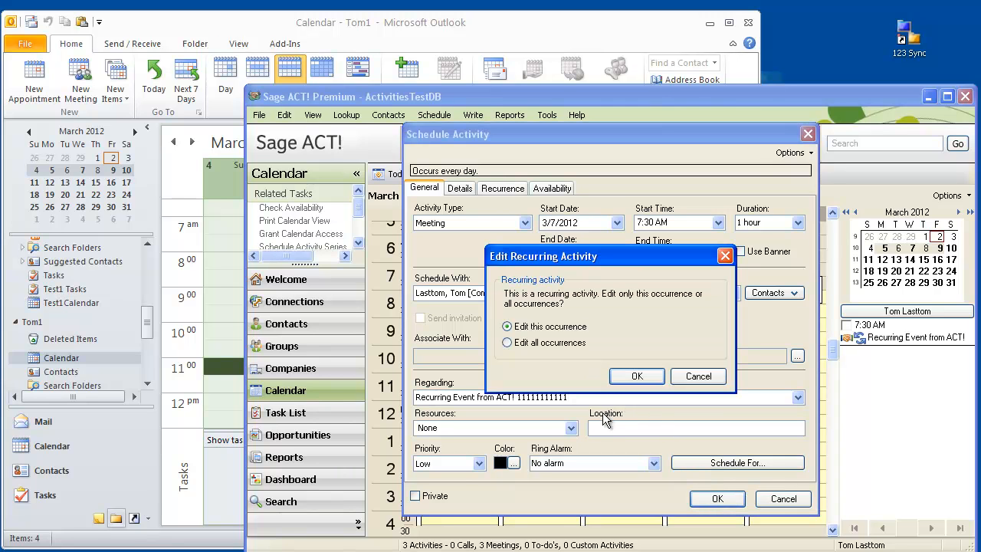
click(633, 376)
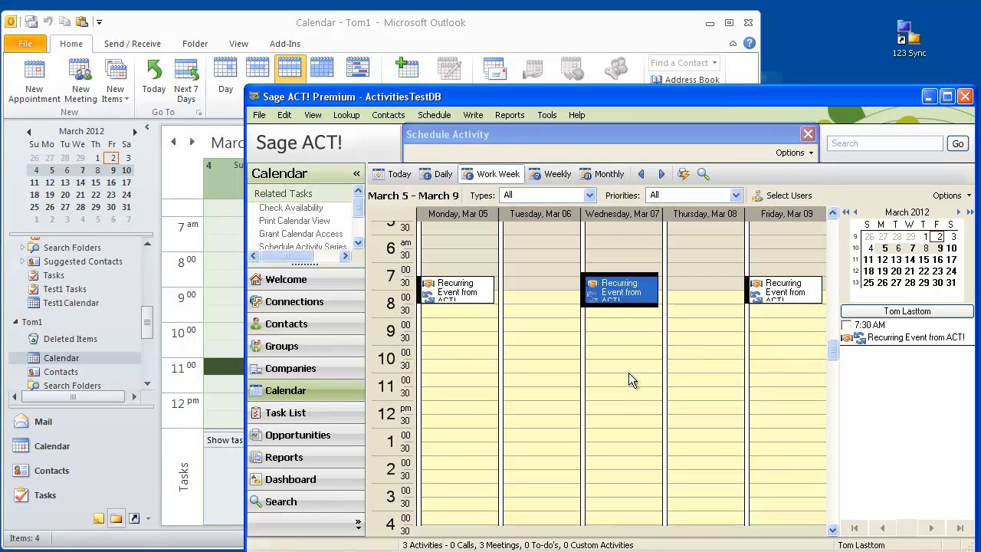
click(620, 290)
click(460, 294)
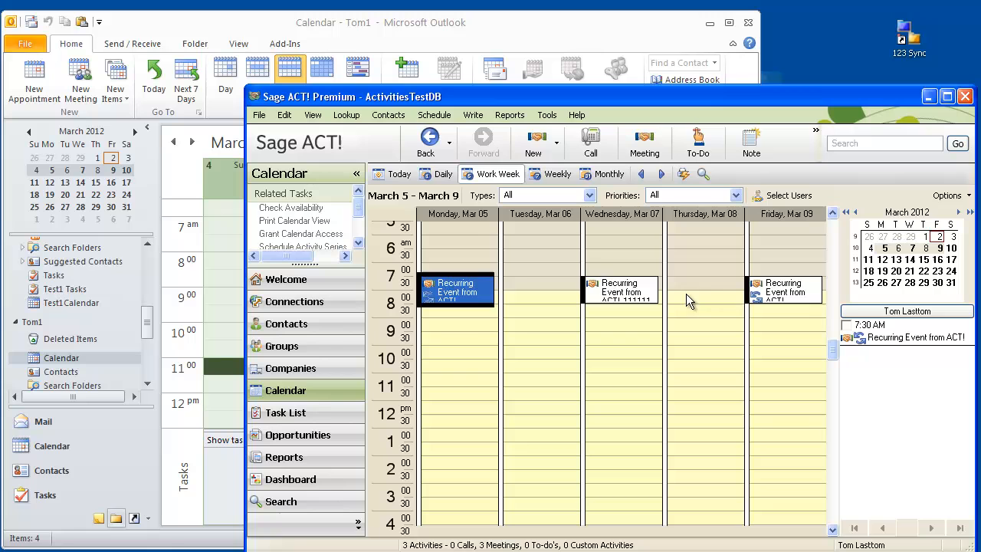
click(803, 291)
click(625, 298)
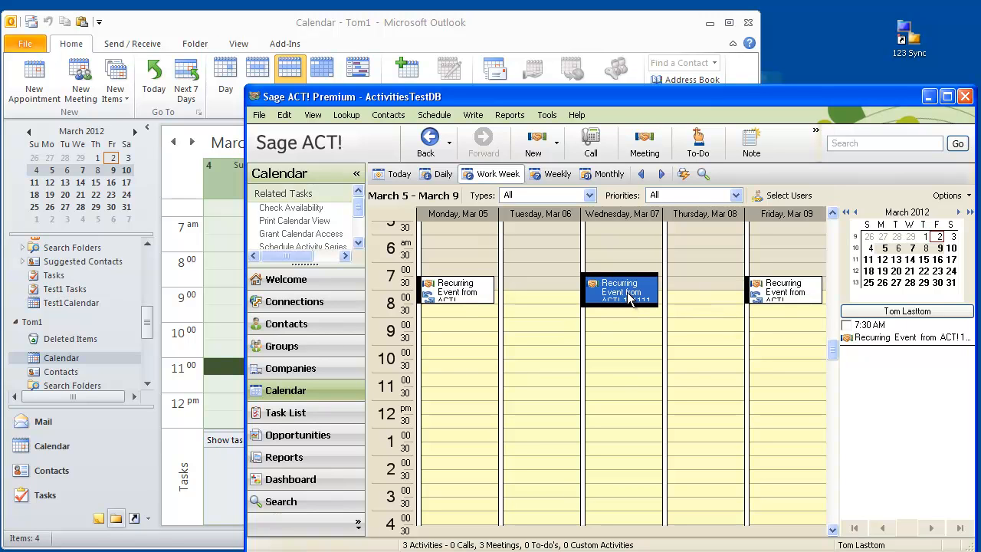
Step: Synchronize the edited occurrence with 123 Sync and inspect the Wednesday, March 7 meeting in Outlook
mouse_move(628, 297)
double_click(915, 50)
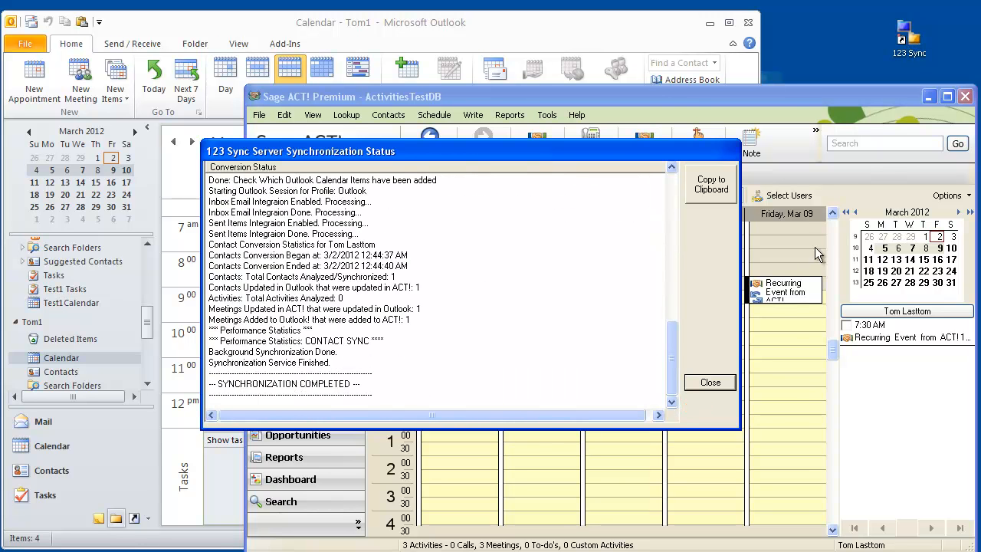
click(712, 383)
click(648, 27)
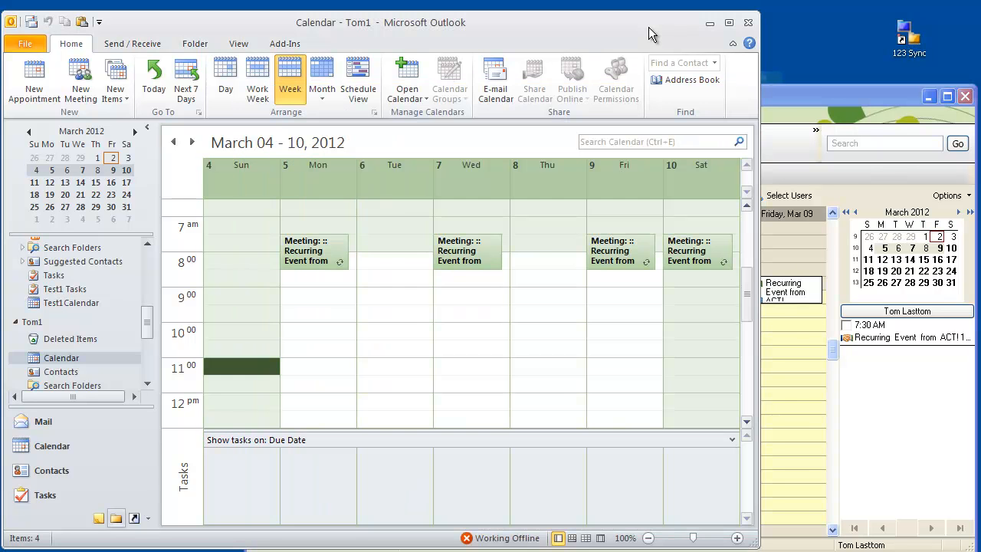
double_click(470, 263)
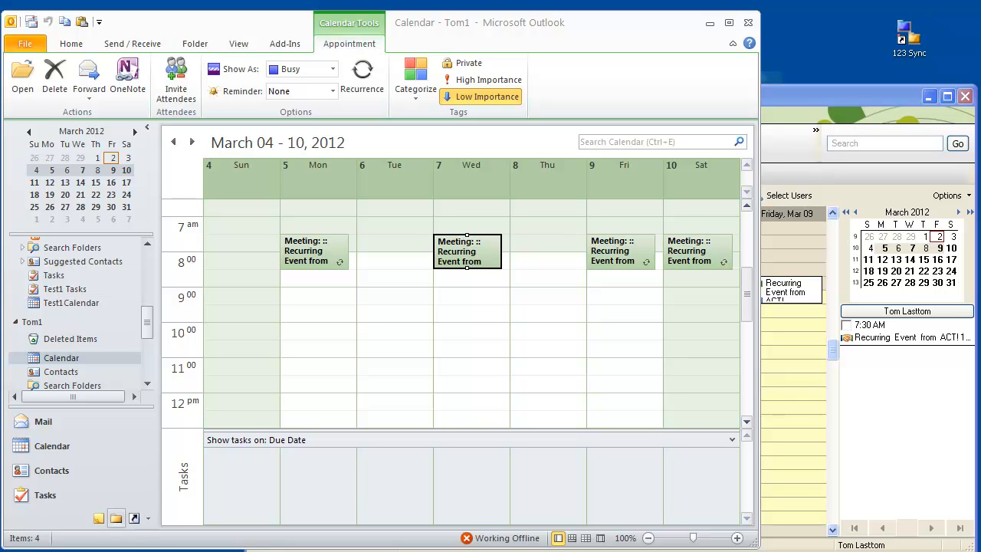
click(837, 94)
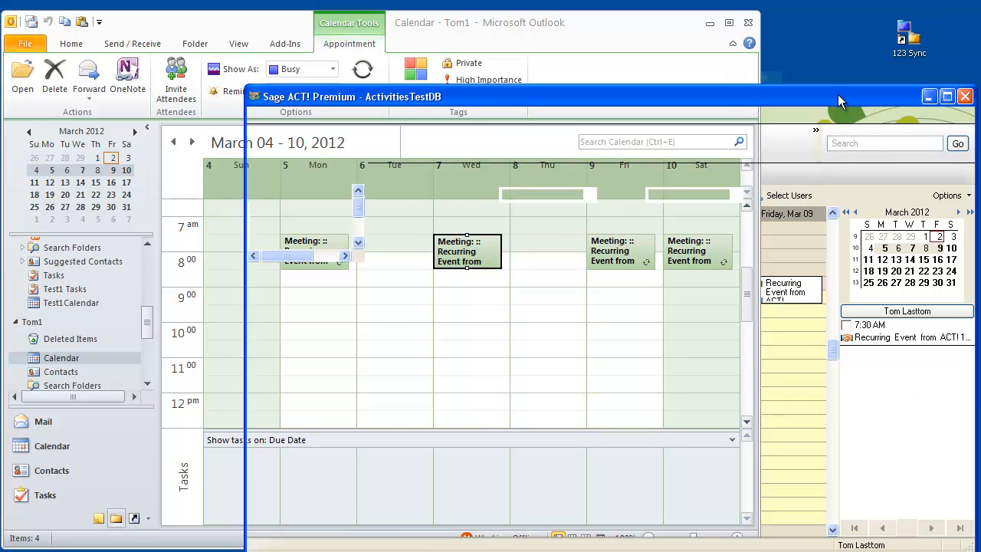
click(688, 28)
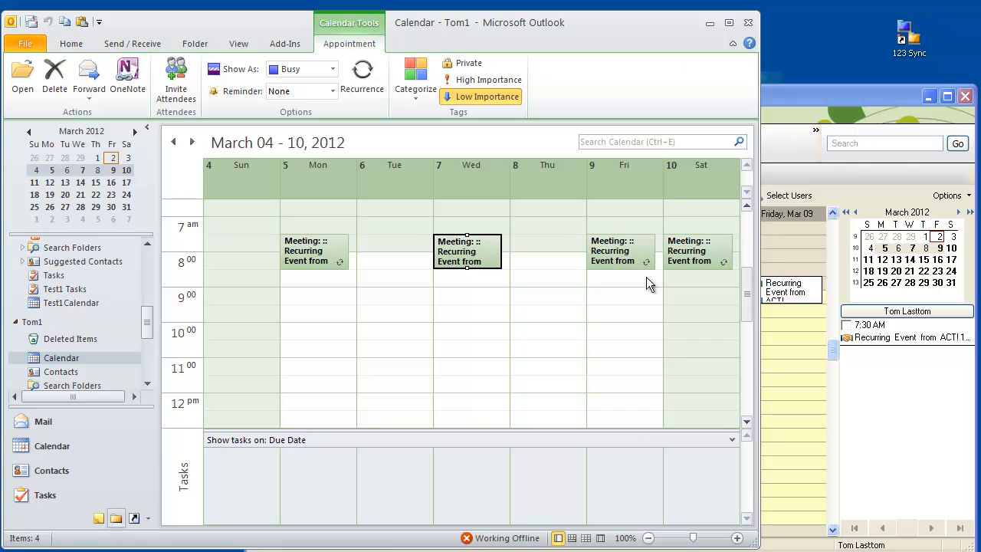
Step: Change the subject of only the Friday, March 9 occurrence in Outlook to "Meeting: :: Recurring EV 2222222" and save it
click(629, 261)
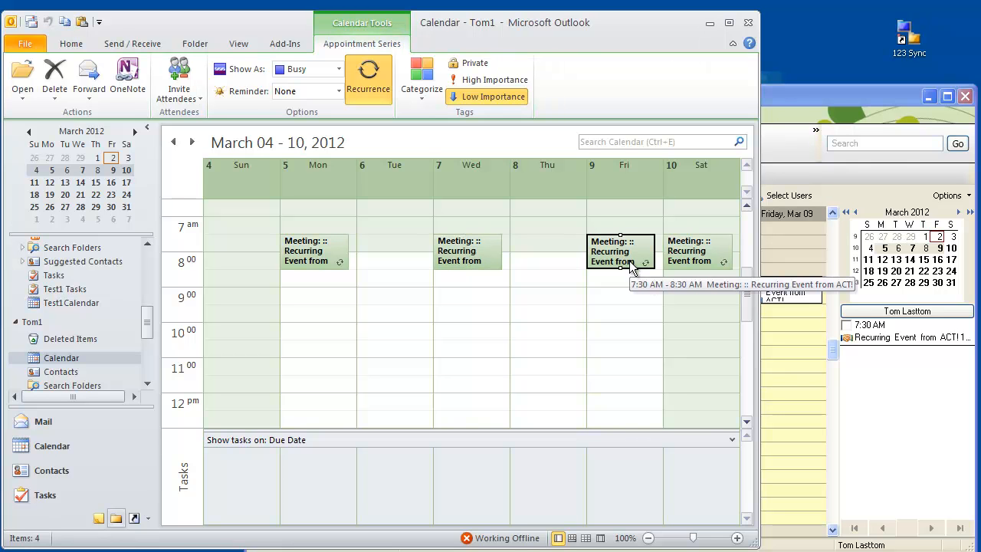
right_click(631, 265)
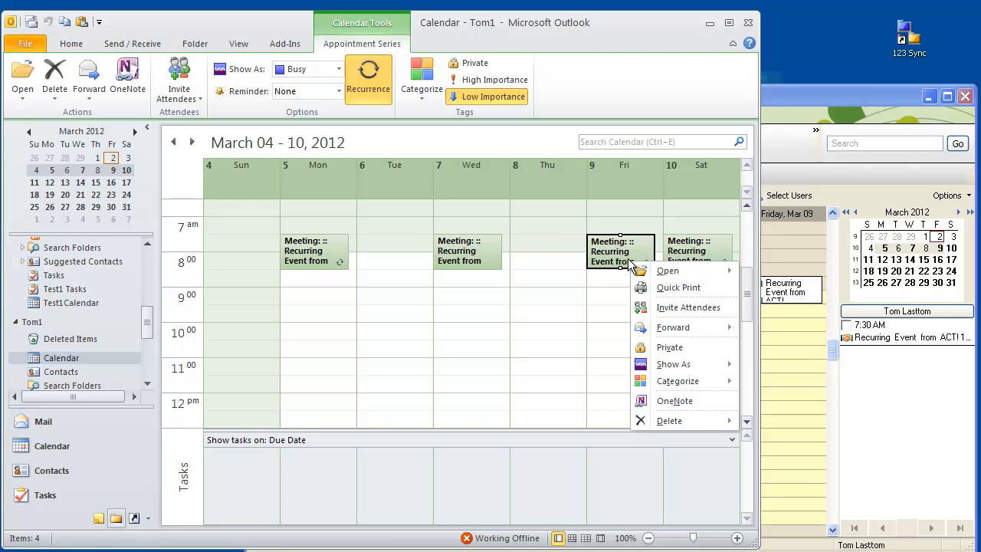
mouse_move(672, 423)
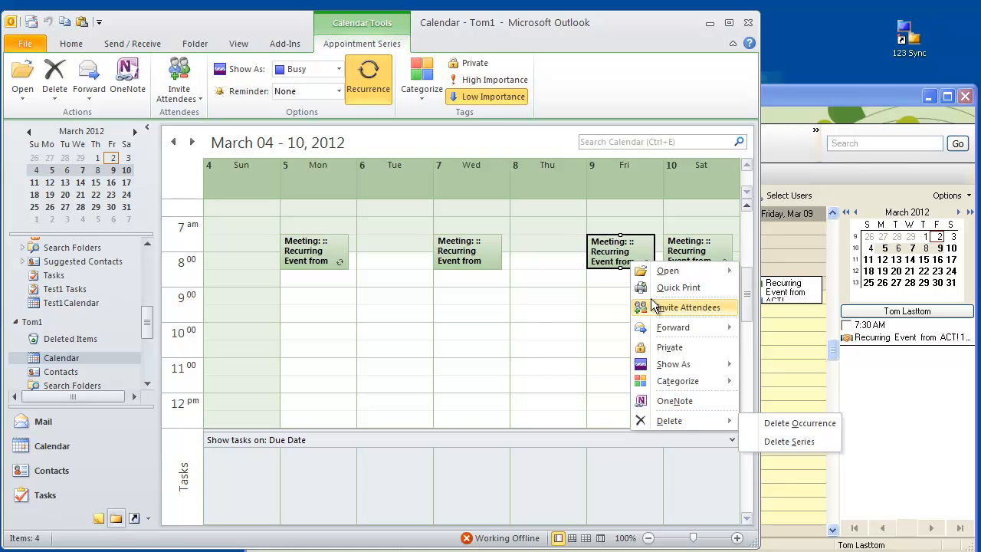
double_click(620, 251)
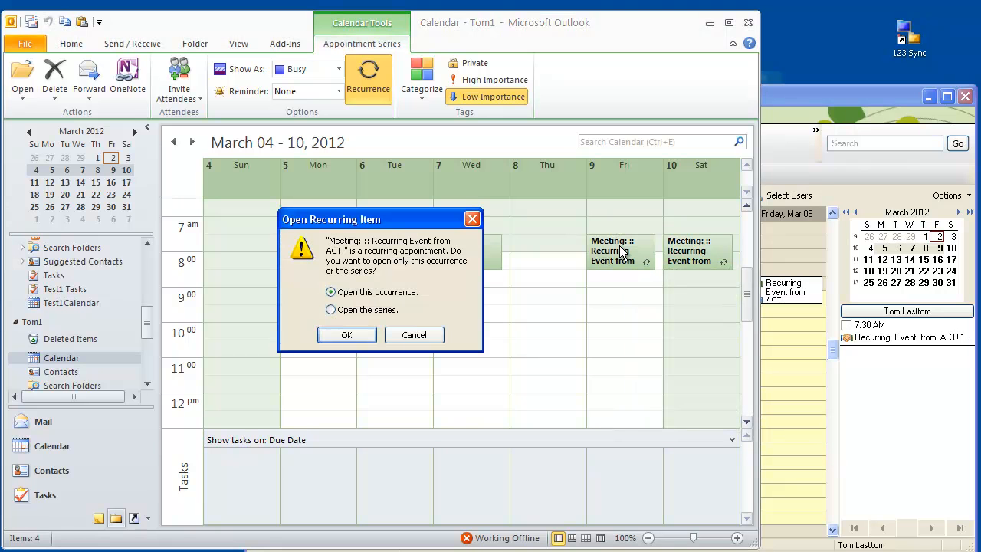
click(344, 334)
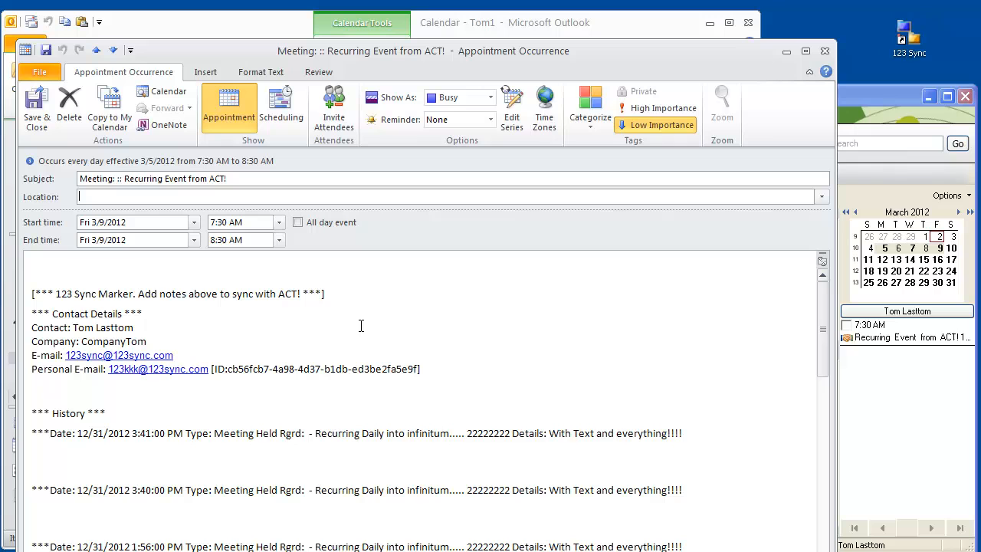
click(244, 178)
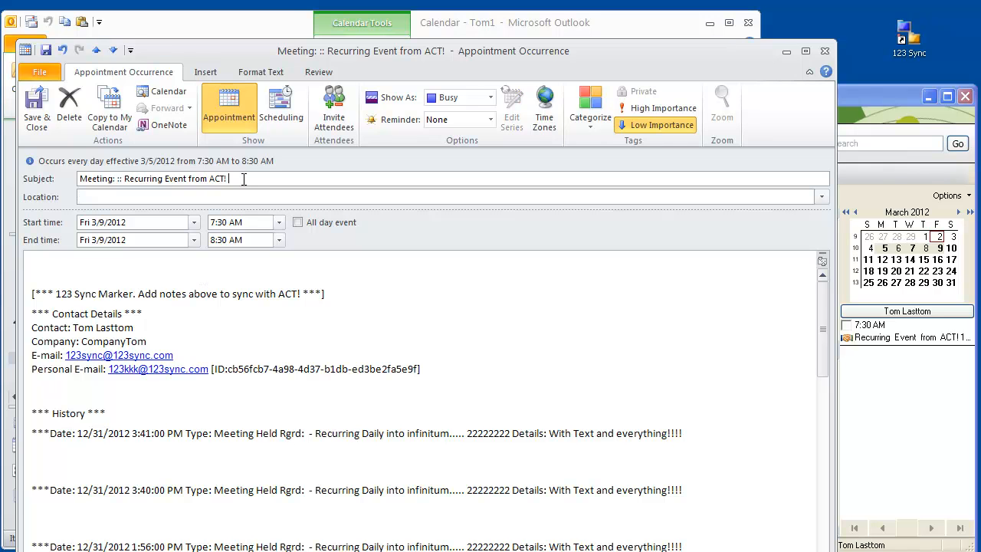
key(BackSpace)
key(BackSpace)
key(BackSpace)
key(BackSpace)
key(BackSpace)
key(BackSpace)
key(BackSpace)
key(BackSpace)
key(BackSpace)
key(BackSpace)
key(BackSpace)
key(BackSpace)
key(BackSpace)
key(BackSpace)
key(BackSpace)
key(BackSpace)
text(EV 2222222)
click(34, 109)
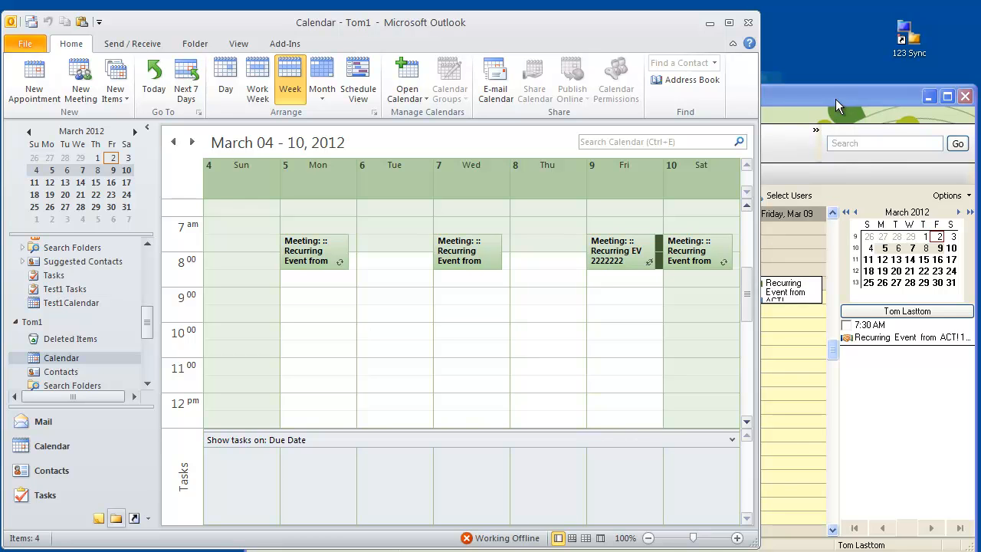
Step: Synchronize the renamed Friday occurrence with 123 Sync, switch to ACT! and refresh its calendar to check the March 9 meeting
click(899, 46)
double_click(898, 46)
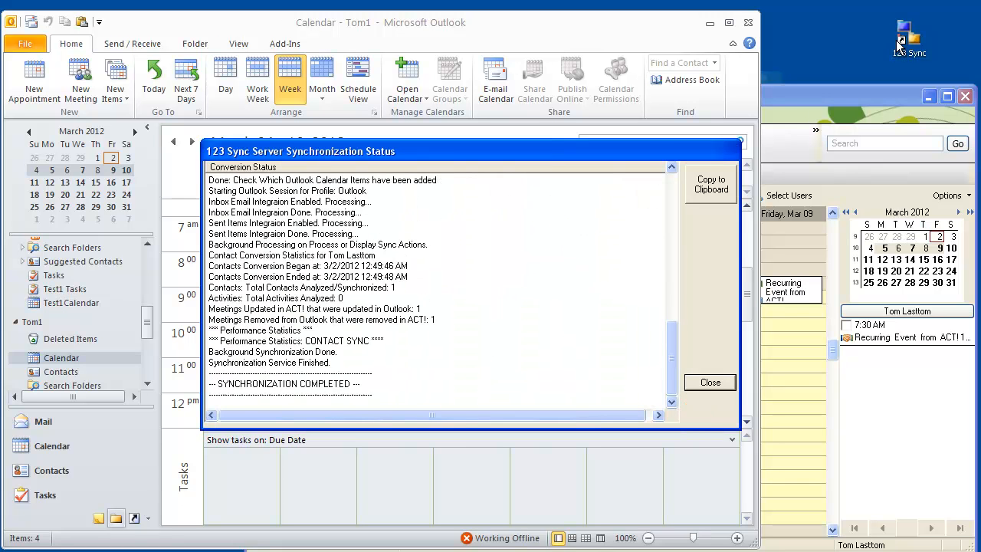
click(699, 380)
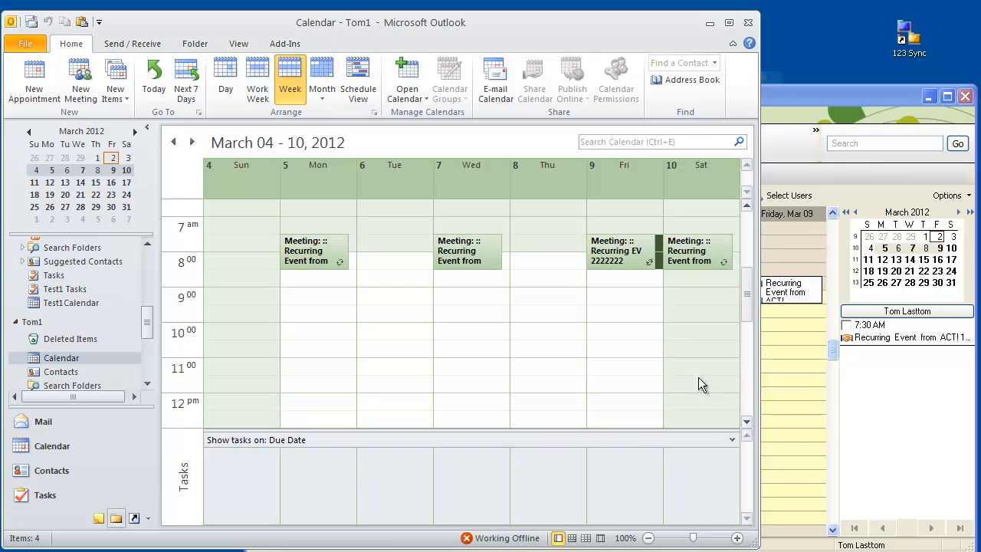
click(781, 111)
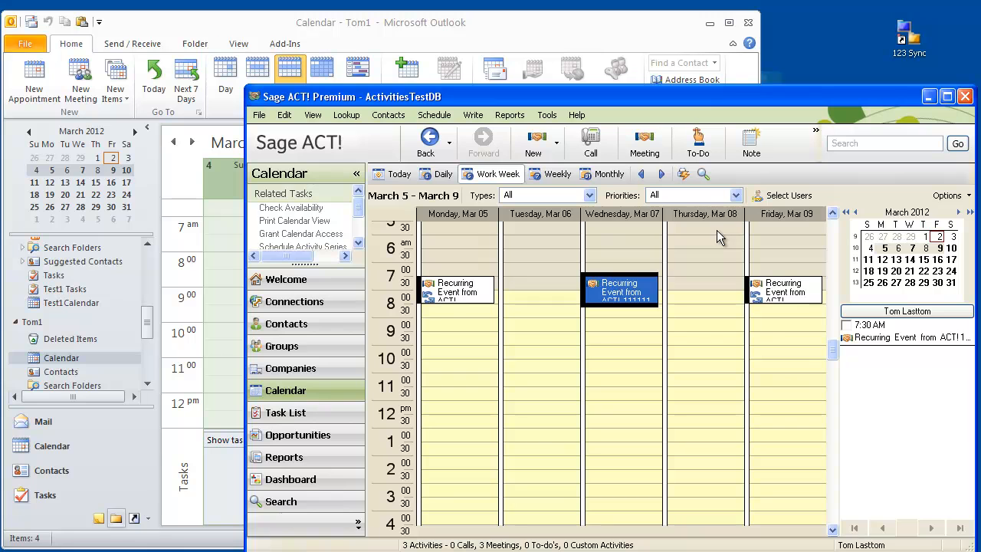
click(790, 295)
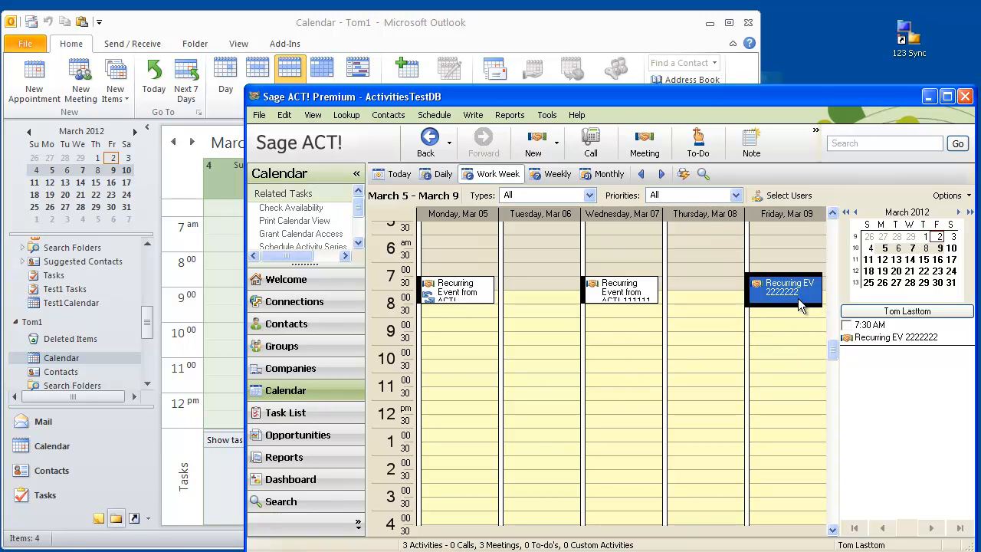
click(658, 173)
click(642, 175)
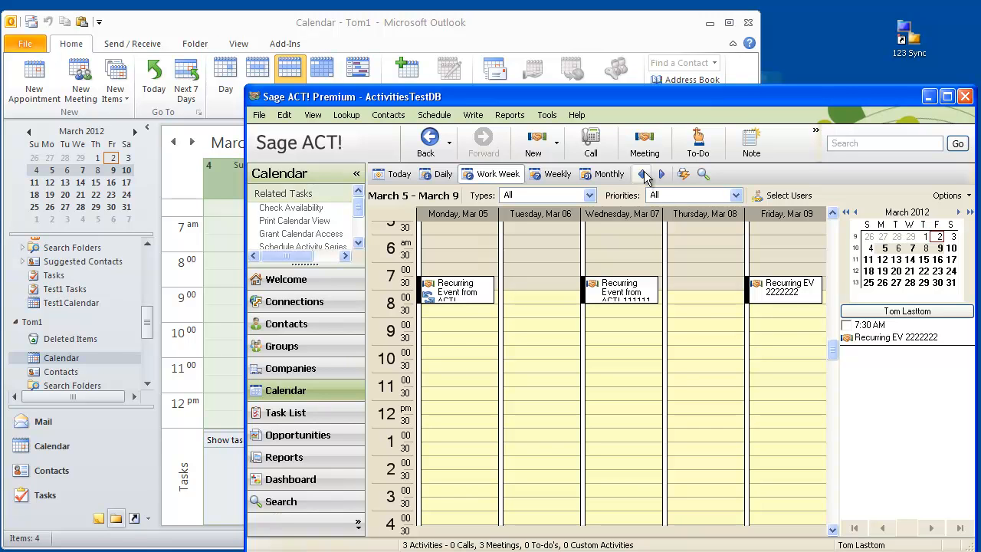
Step: Compare the recurring meetings of the week of March 5 between the Outlook and ACT! calendars
click(631, 28)
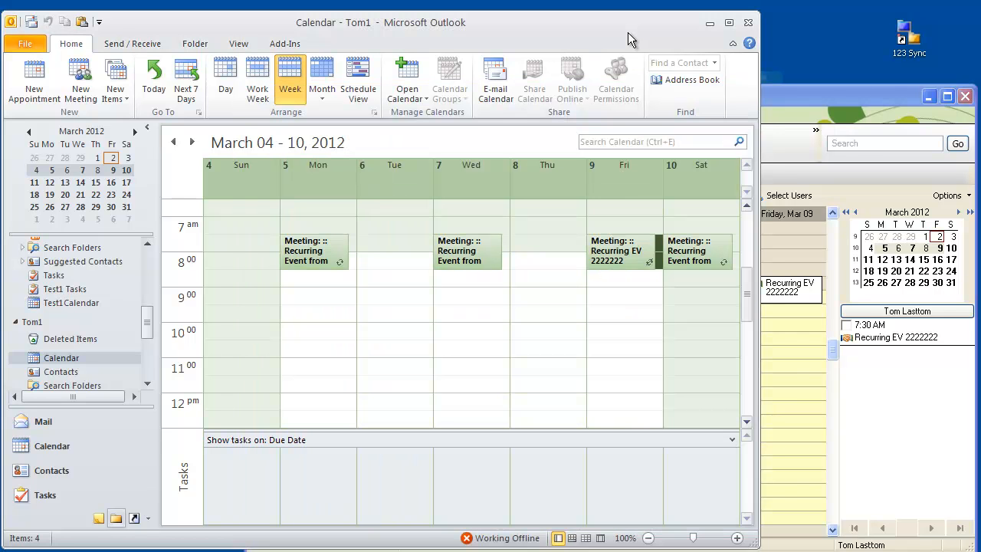
click(903, 45)
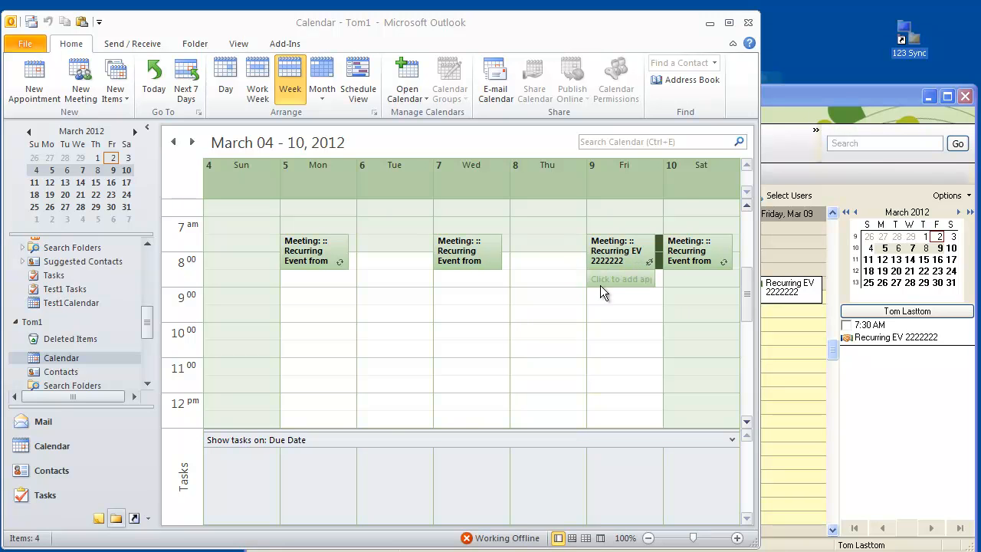
click(774, 111)
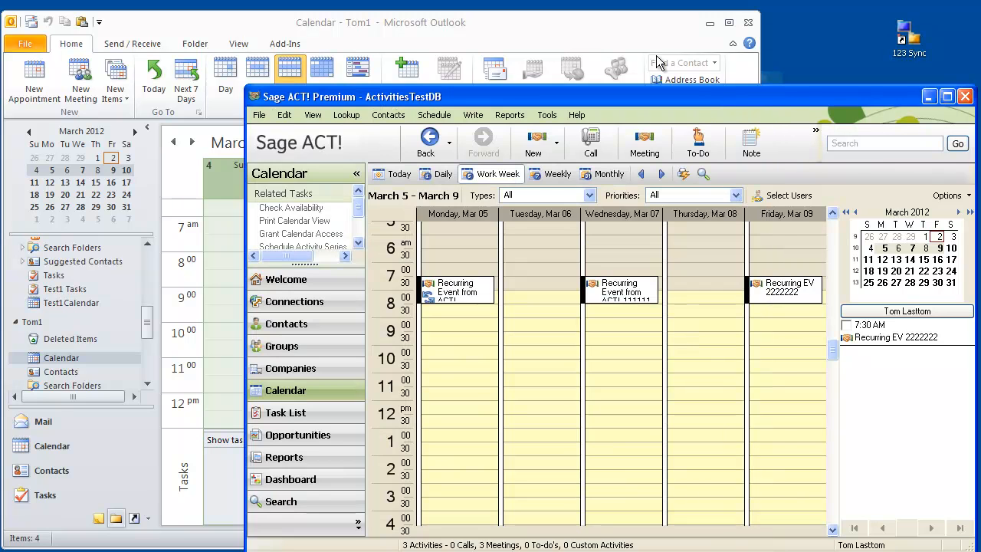
click(639, 29)
click(801, 92)
click(643, 31)
click(798, 95)
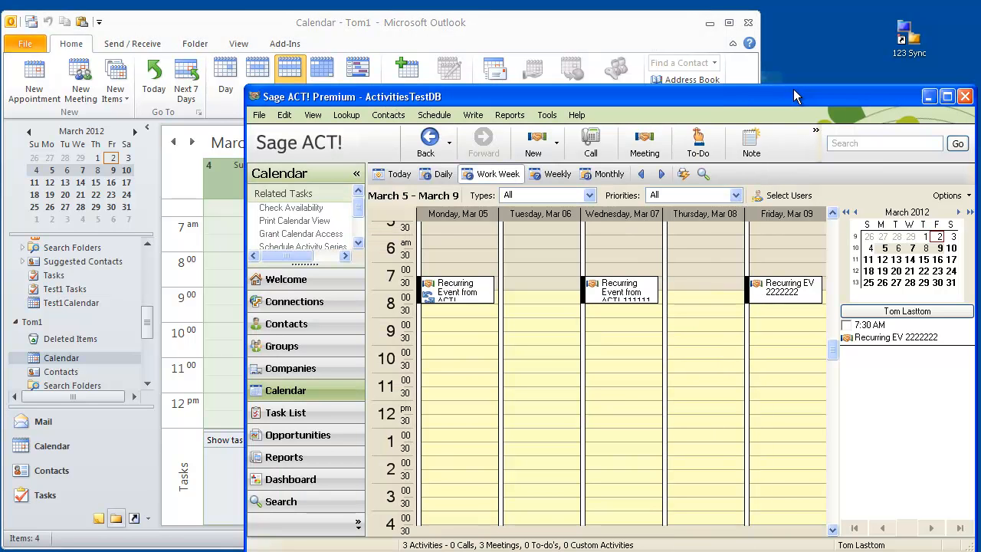